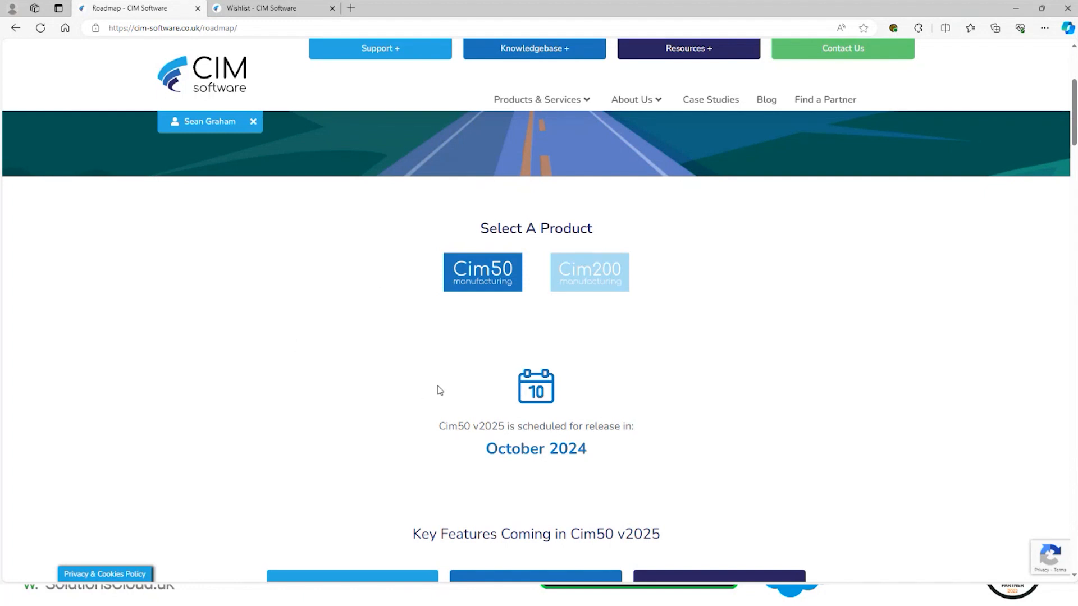
Review the key features and new functionality on the Cim50 v2025 roadmap page and switch to the Wishlist page.
{"action": "scroll", "coordinate": [393, 309], "scroll_direction": "down", "scroll_amount": 3}
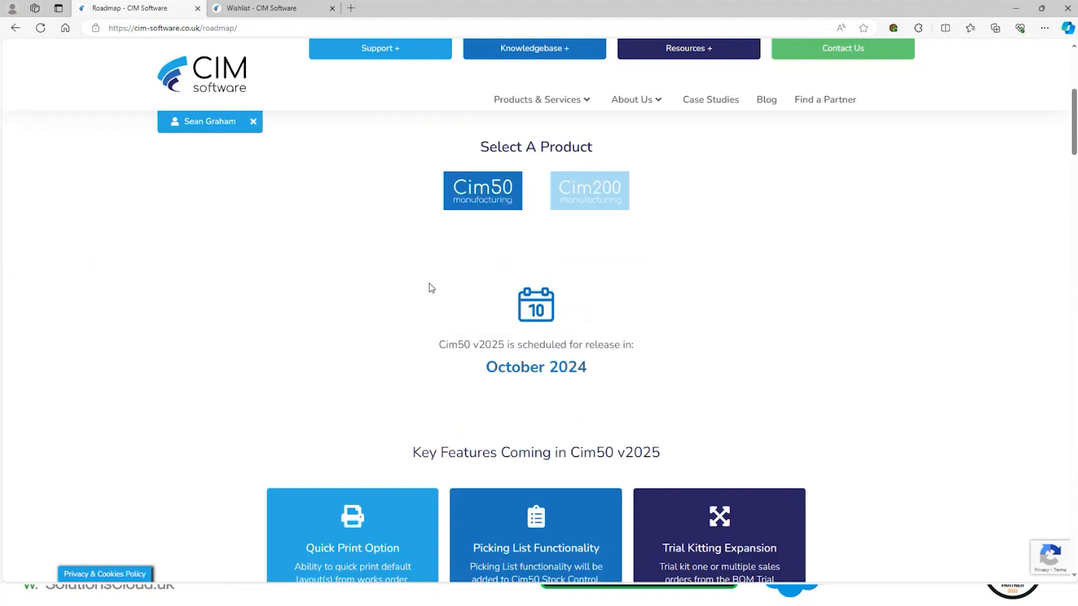
{"action": "scroll", "coordinate": [457, 298], "scroll_direction": "down", "scroll_amount": 3}
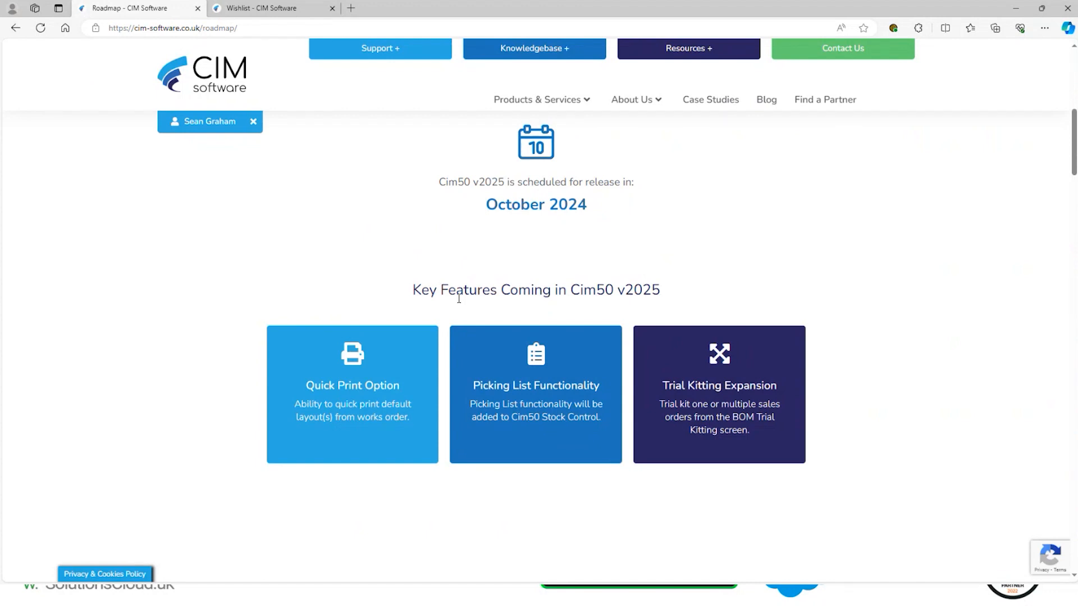
{"action": "scroll", "coordinate": [211, 355], "scroll_direction": "down", "scroll_amount": 6}
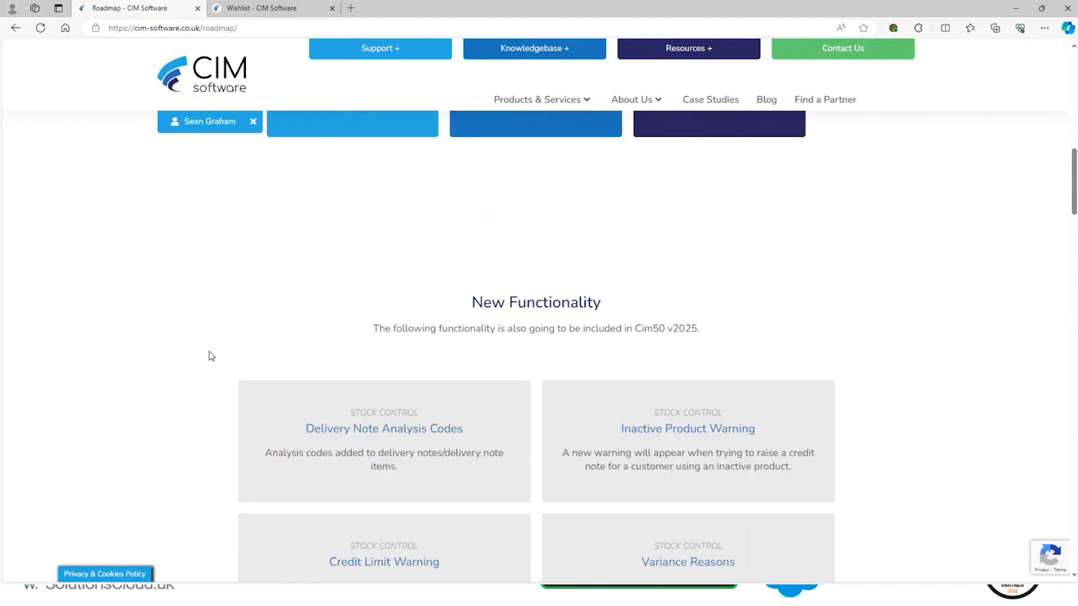
{"action": "scroll", "coordinate": [211, 356], "scroll_direction": "up", "scroll_amount": 7}
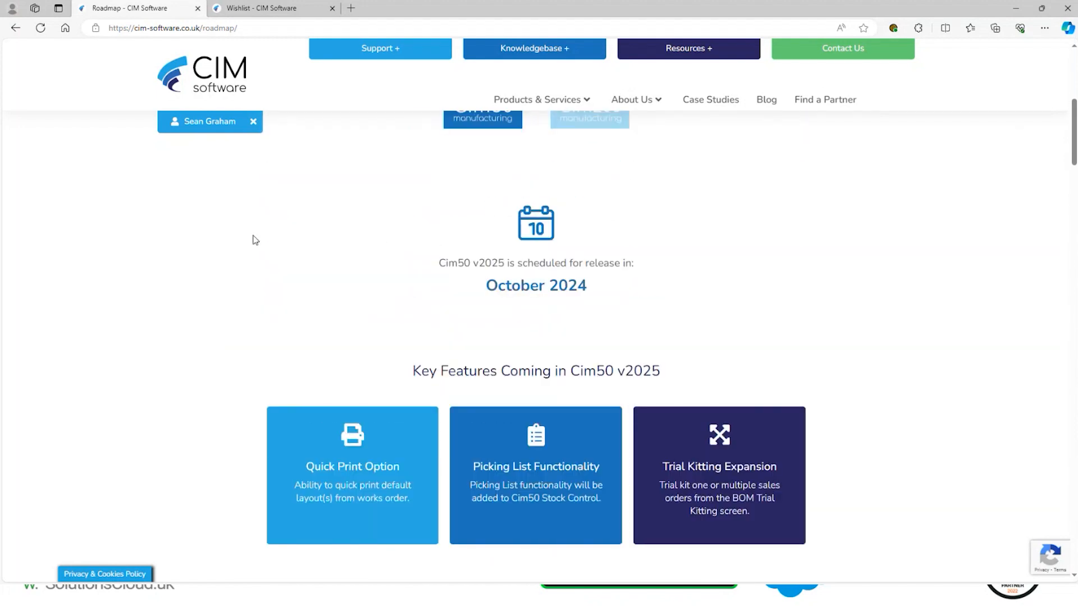
{"action": "left_click", "coordinate": [253, 9]}
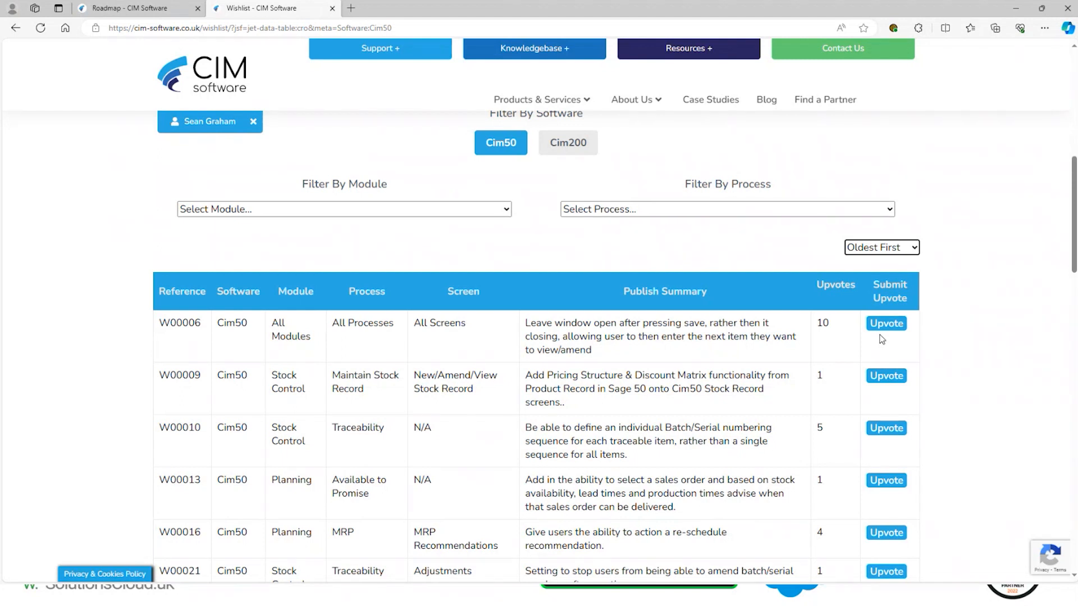
Leave the website, advance the presentation past the Demo slide to its end, and switch to Cim50.
{"action": "left_click_drag", "start_coordinate": [865, 2], "coordinate": [0, 359]}
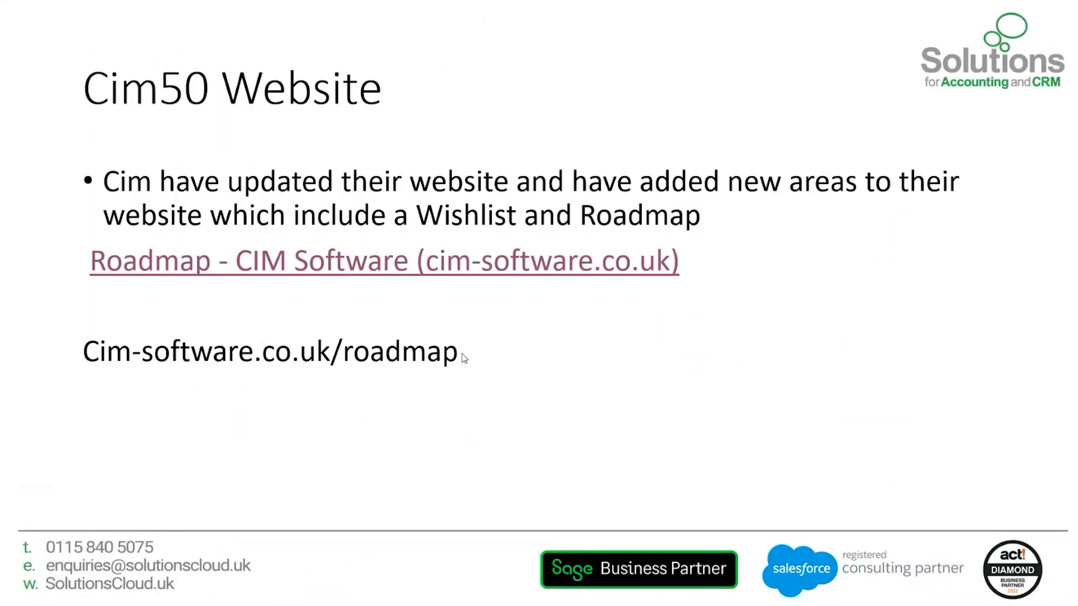
{"action": "left_click", "coordinate": [503, 354]}
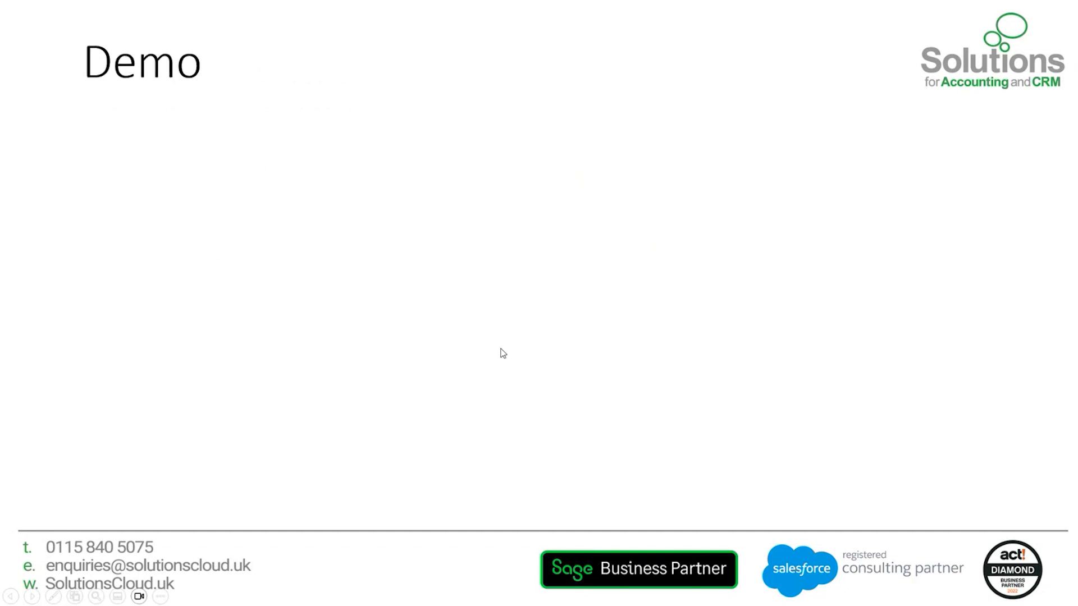
{"action": "left_click", "coordinate": [502, 353]}
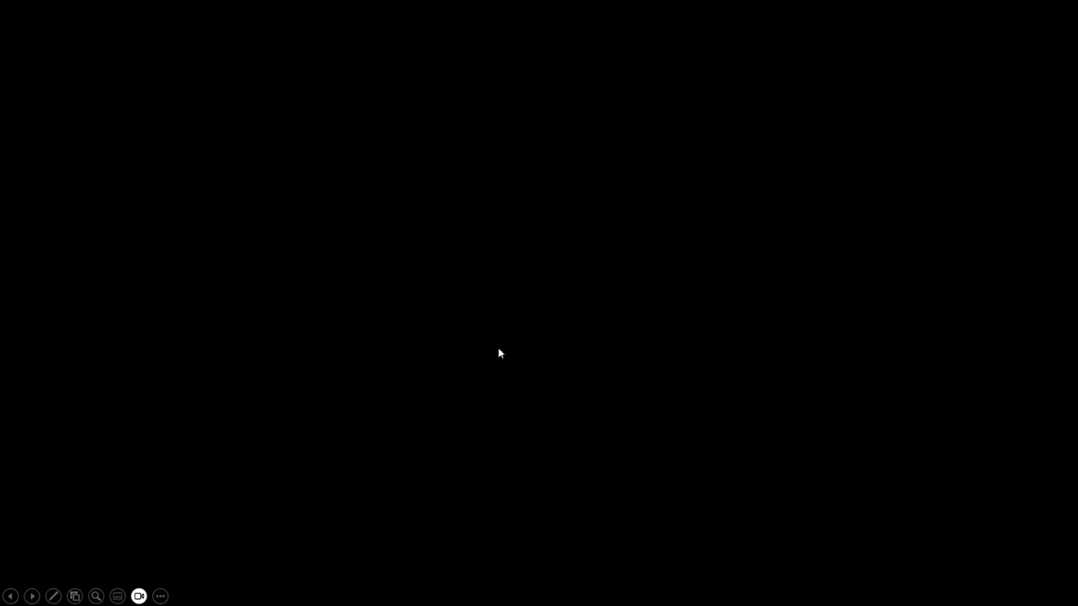
{"action": "left_click", "coordinate": [784, 204]}
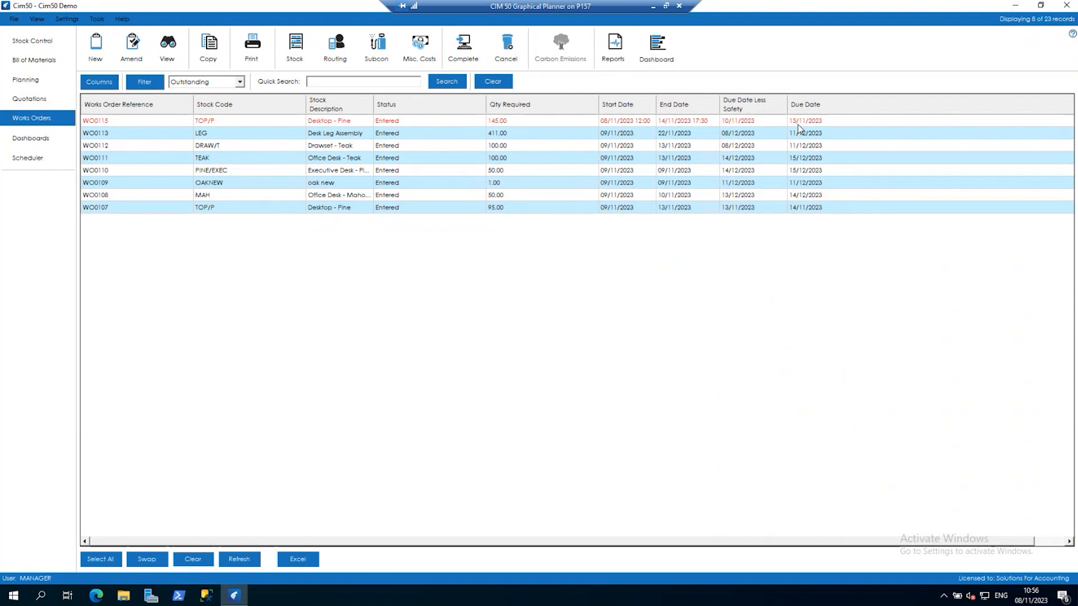
Examine the machine details of the Cut Metal and Drill Holes in Metal operations in works order WO0113's routing and close without saving.
{"action": "left_click", "coordinate": [328, 135]}
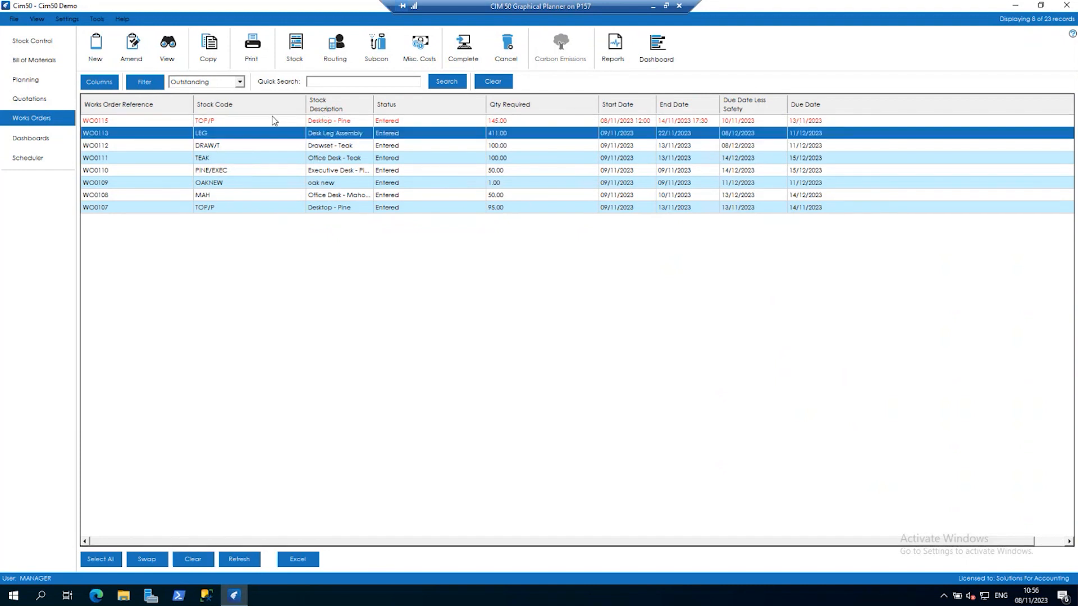
{"action": "double_click", "coordinate": [281, 133]}
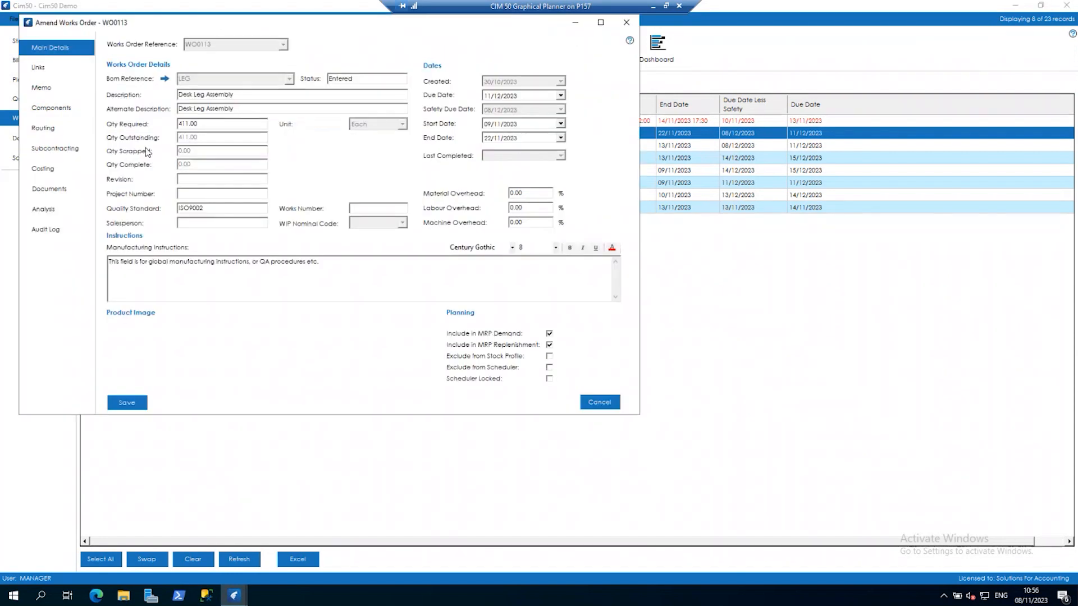
{"action": "left_click", "coordinate": [62, 127]}
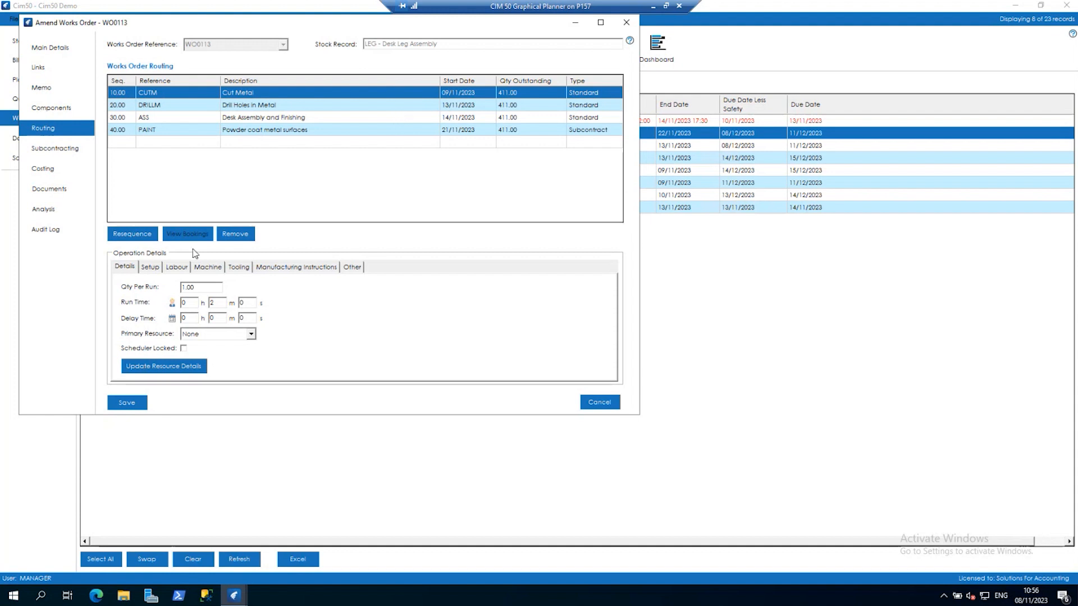
{"action": "left_click", "coordinate": [215, 270]}
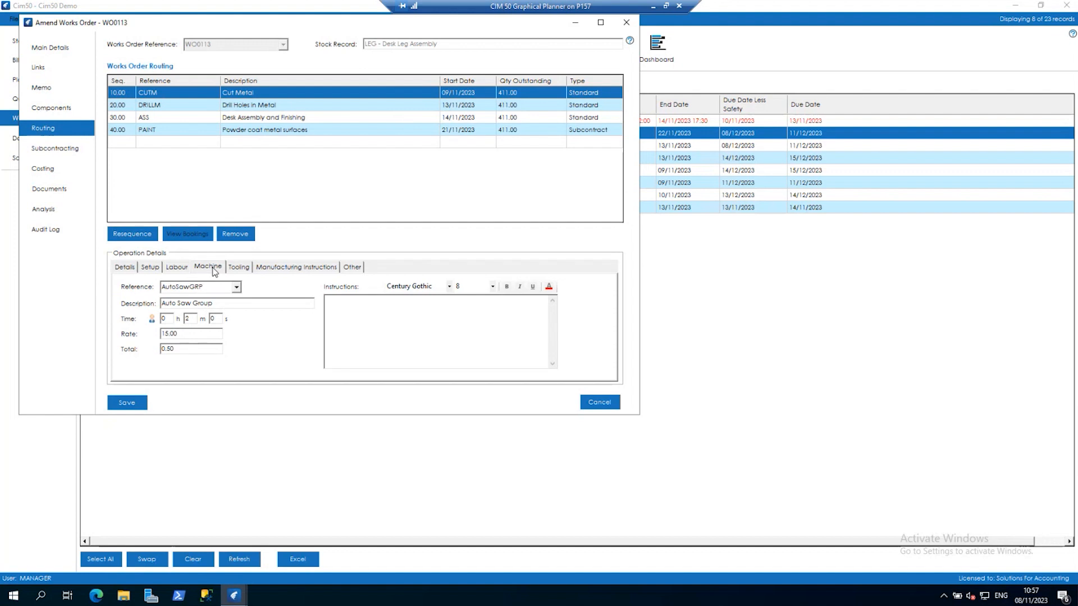
{"action": "left_click", "coordinate": [280, 109]}
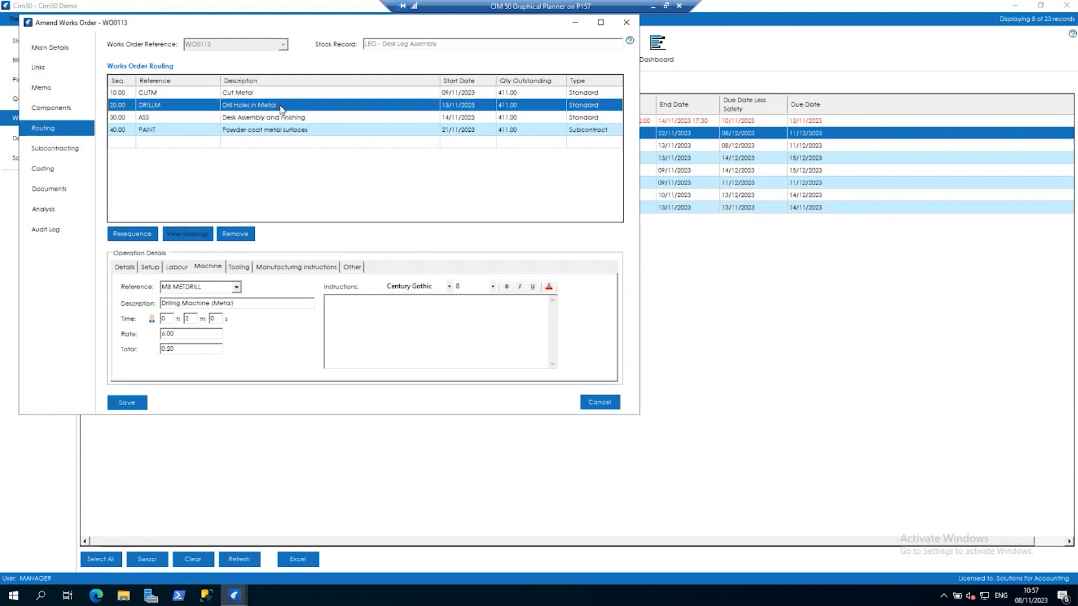
{"action": "left_click", "coordinate": [601, 405]}
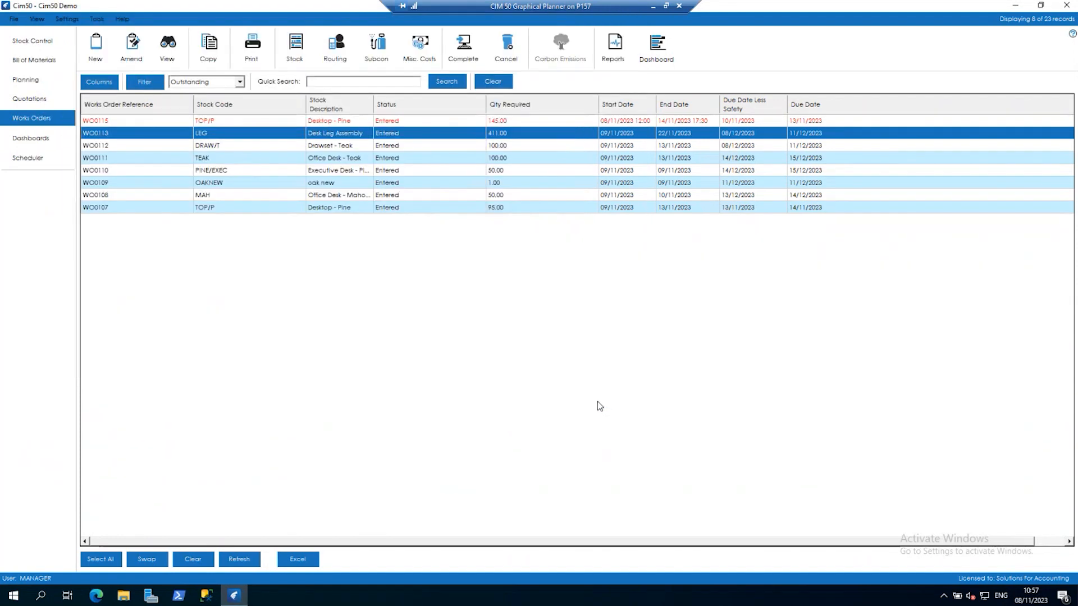
Review the scheduling resource and default view options in the scheduler settings and save with Works Order Scheduling as the default view.
{"action": "left_click", "coordinate": [68, 20]}
{"action": "left_click", "coordinate": [84, 143]}
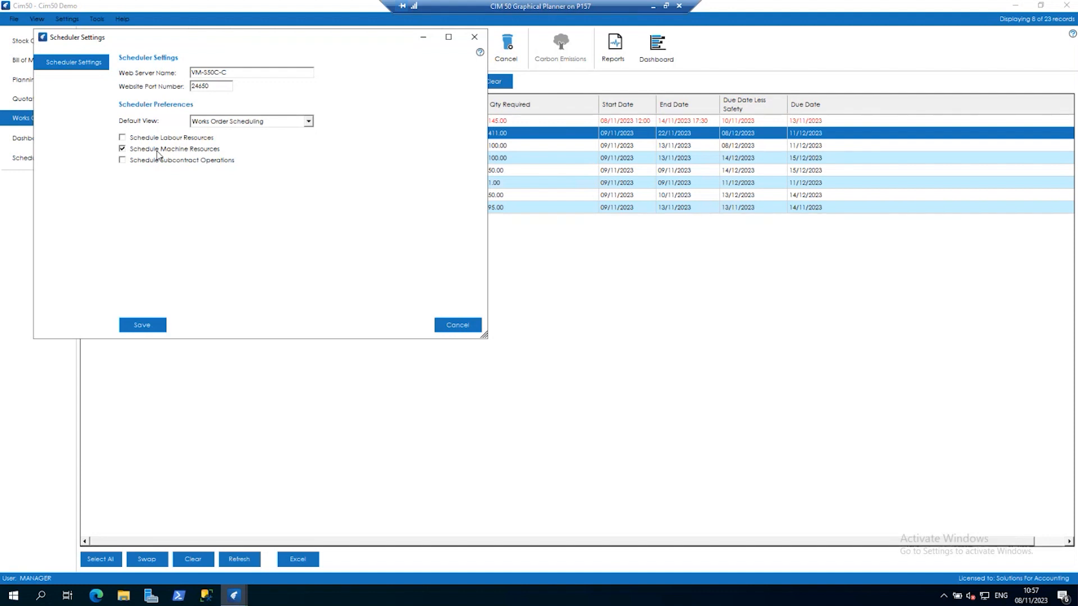
{"action": "left_click", "coordinate": [123, 138]}
{"action": "left_click", "coordinate": [310, 123]}
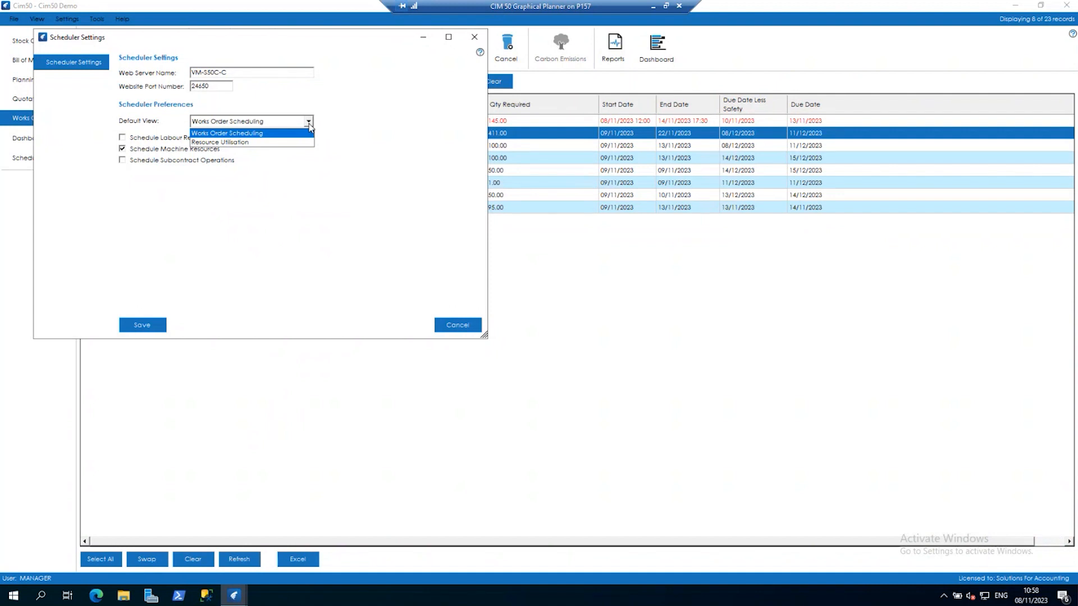
{"action": "left_click", "coordinate": [397, 140]}
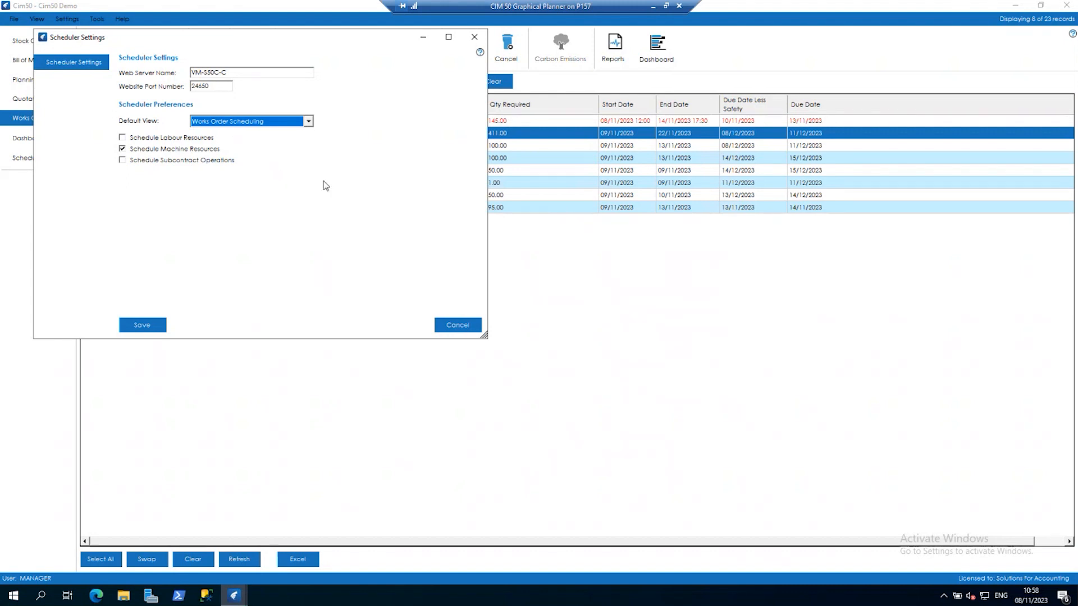
{"action": "left_click", "coordinate": [148, 327]}
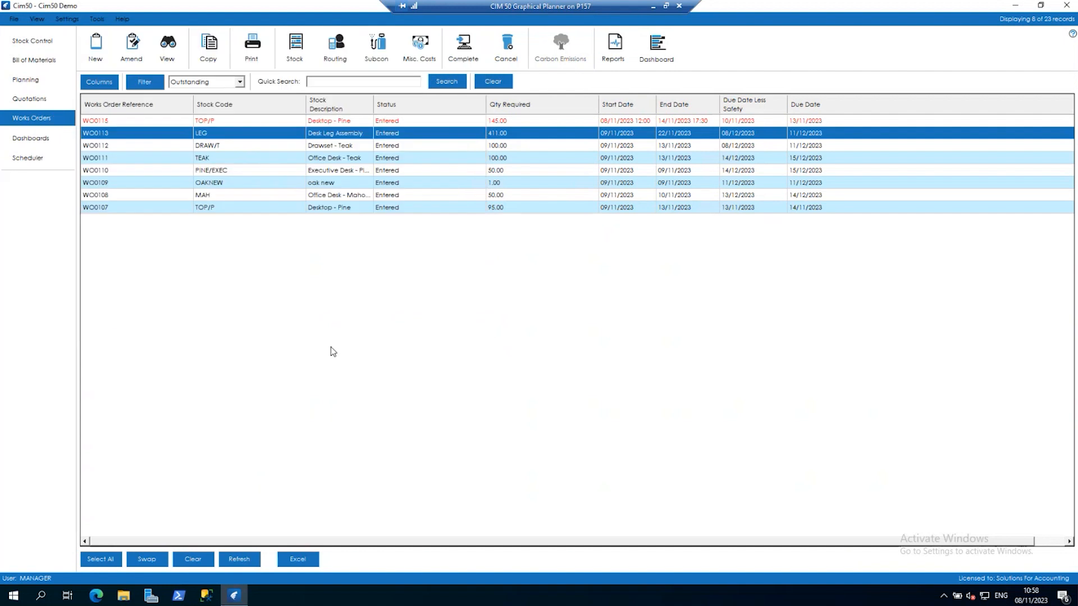
Open the Cim50 Scheduler and close the duplicate scheduler page.
{"action": "left_click", "coordinate": [47, 161]}
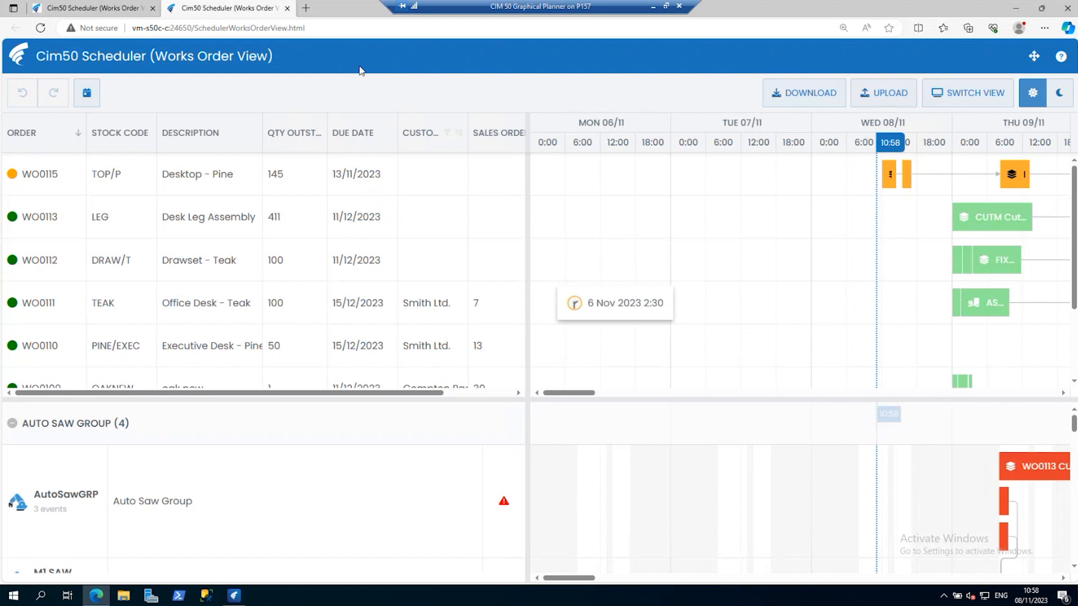
{"action": "left_click", "coordinate": [287, 8]}
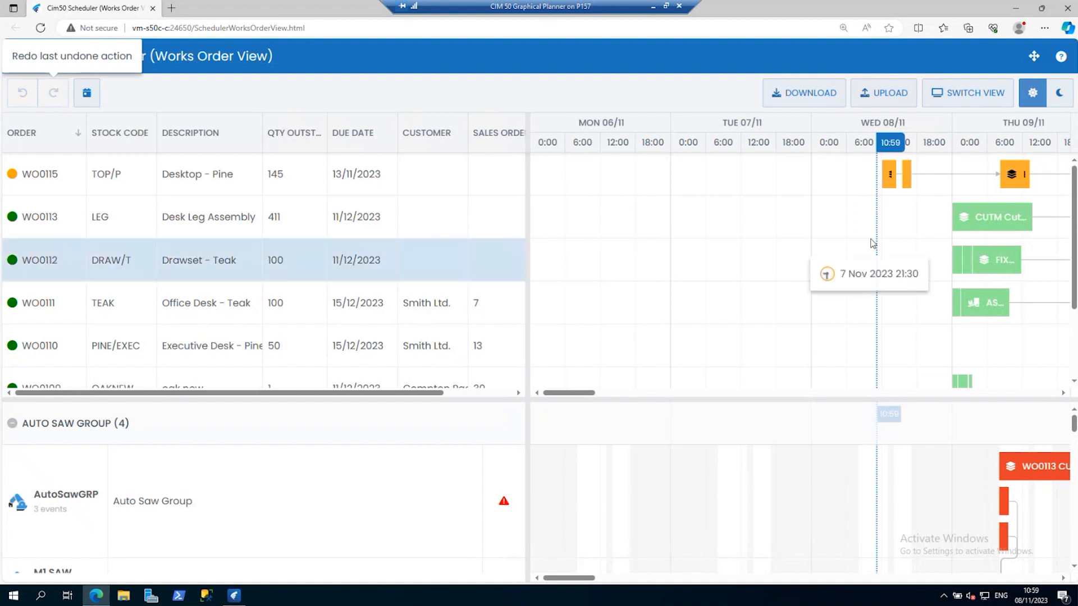
Move WO0113's Cut Metal operation earlier to 8 November, undo the move, and bring the timeline to the current date.
{"action": "left_click_drag", "start_coordinate": [992, 219], "coordinate": [930, 250]}
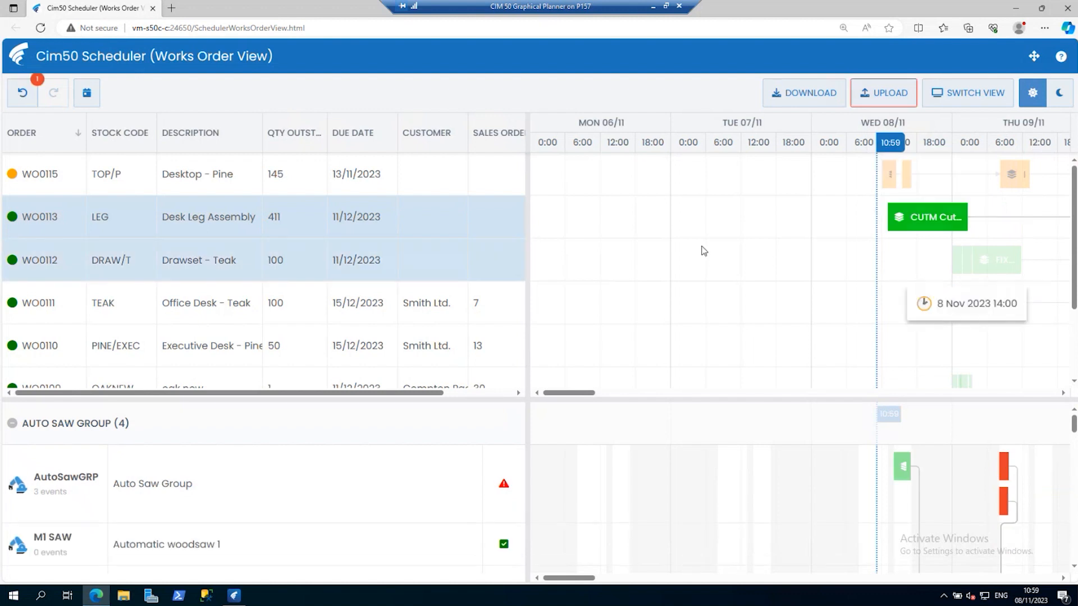
{"action": "left_click", "coordinate": [25, 94]}
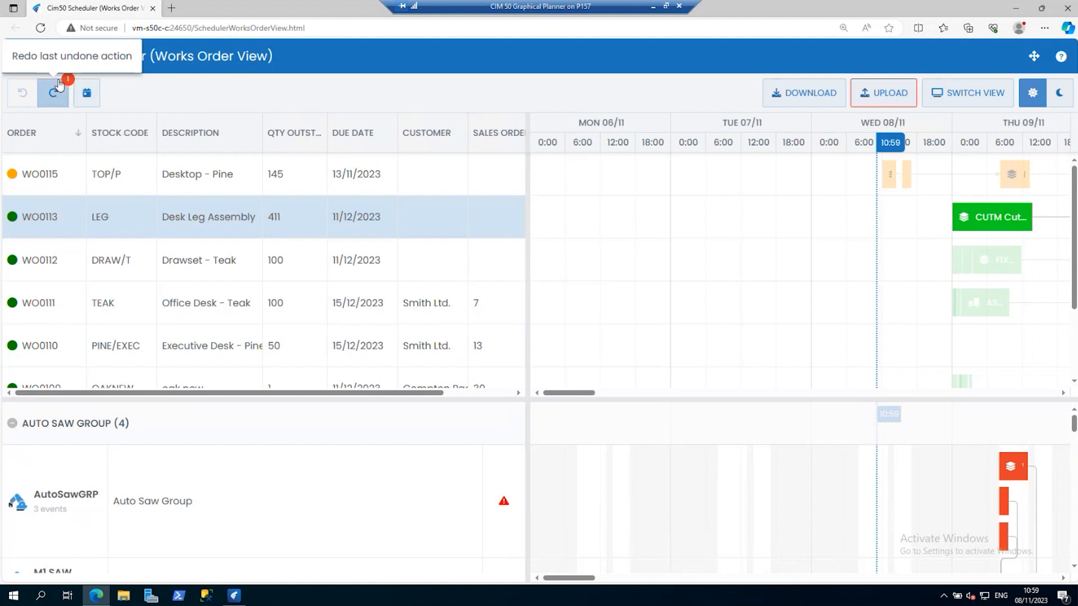
{"action": "left_click", "coordinate": [89, 96]}
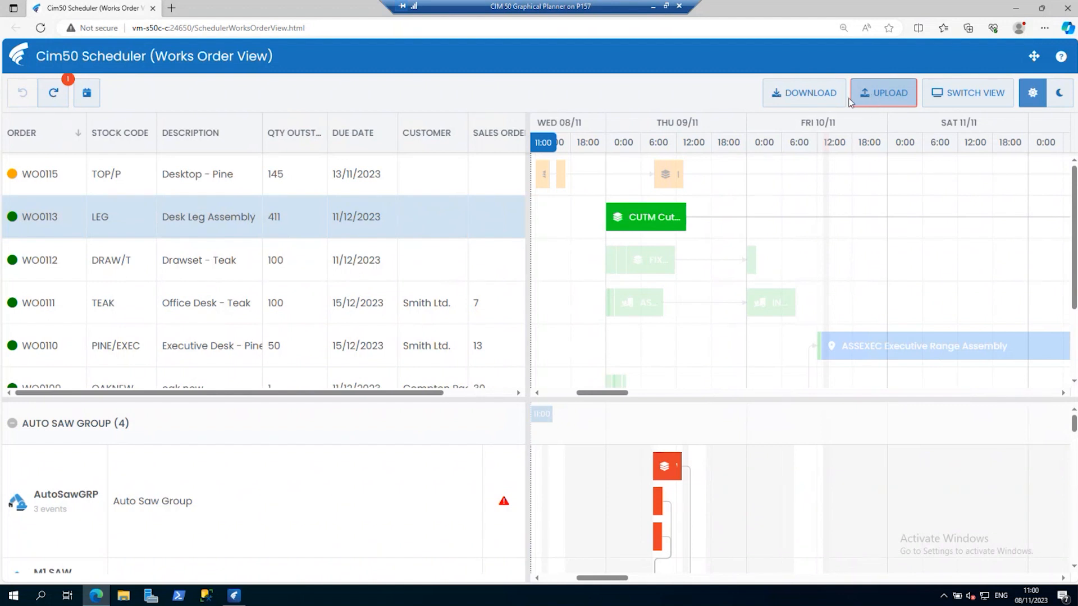
Reload the scheduler's Works Order View page to reset the pending schedule state.
{"action": "left_click", "coordinate": [886, 104]}
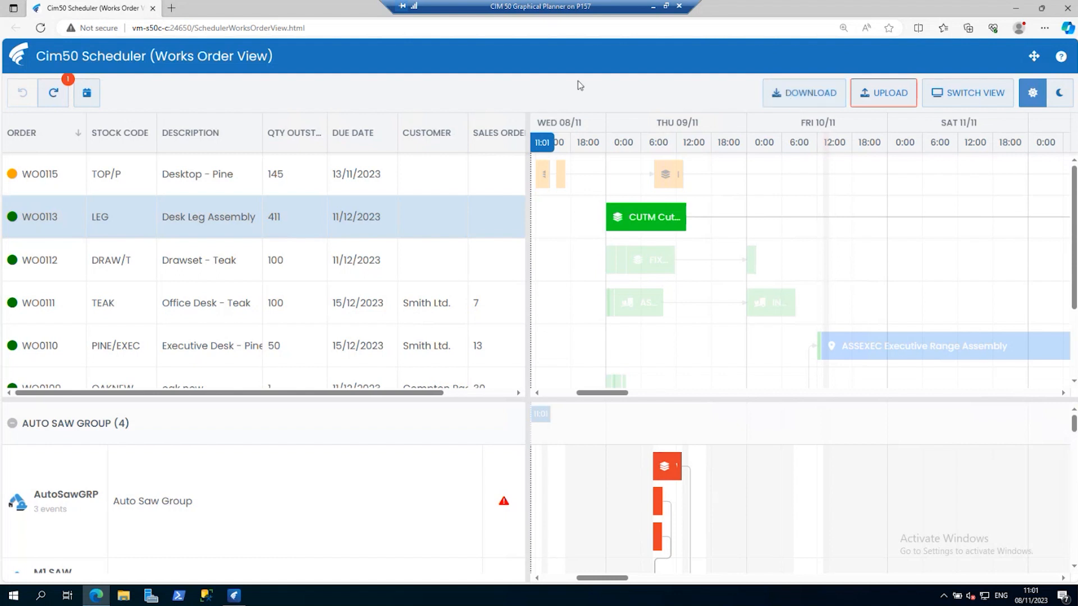
{"action": "left_click", "coordinate": [321, 26]}
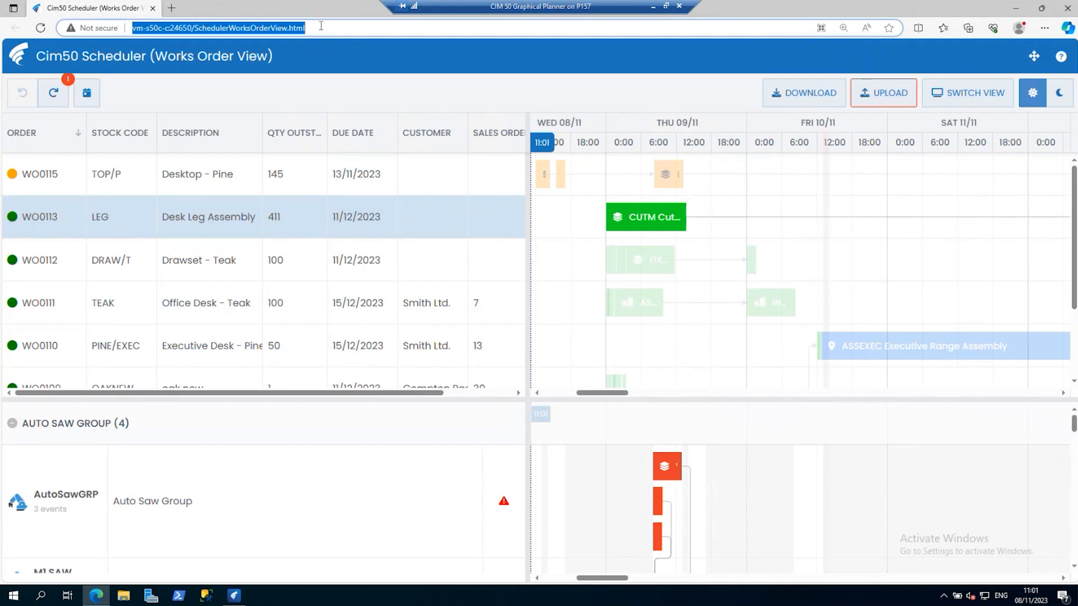
{"action": "key", "text": "Return"}
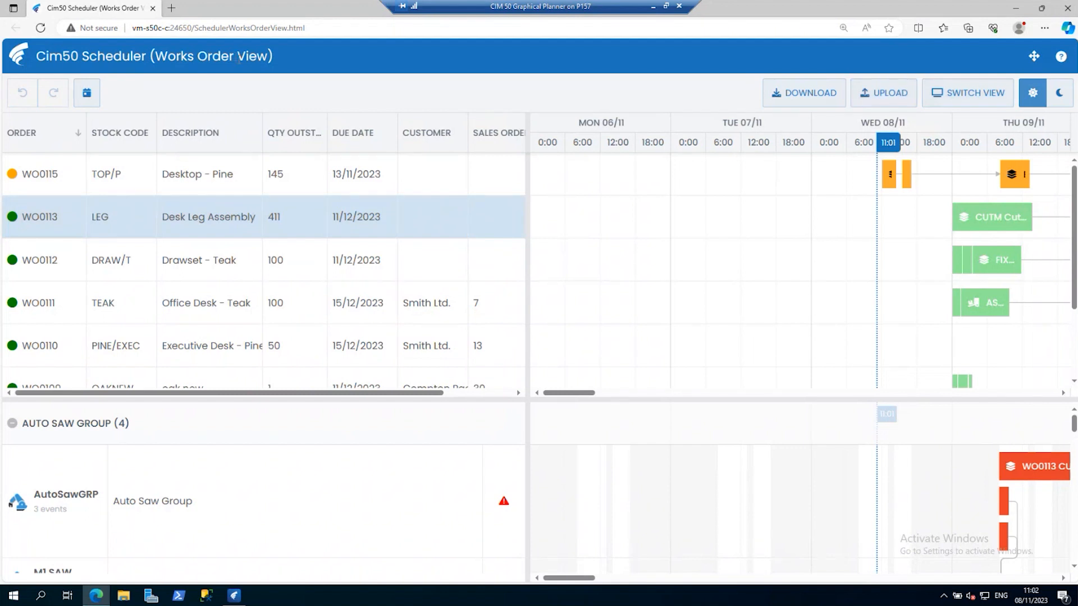
{"action": "left_click", "coordinate": [239, 58]}
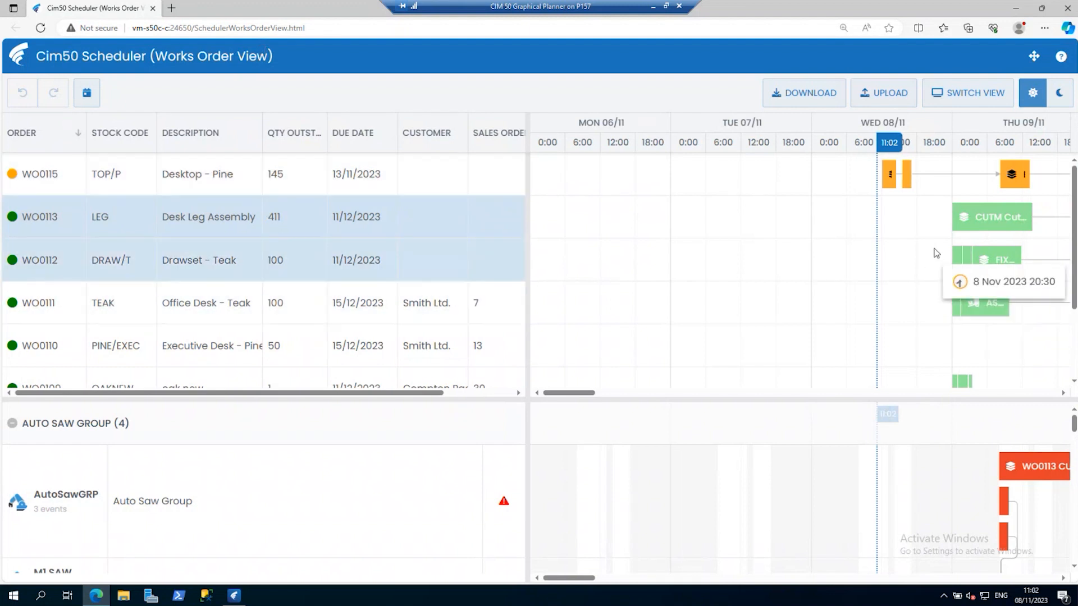
Move WO0113's Cut Metal operation earlier to 8 November and switch to the Resource View, accepting the loss of the change.
{"action": "left_click_drag", "start_coordinate": [969, 221], "coordinate": [931, 218]}
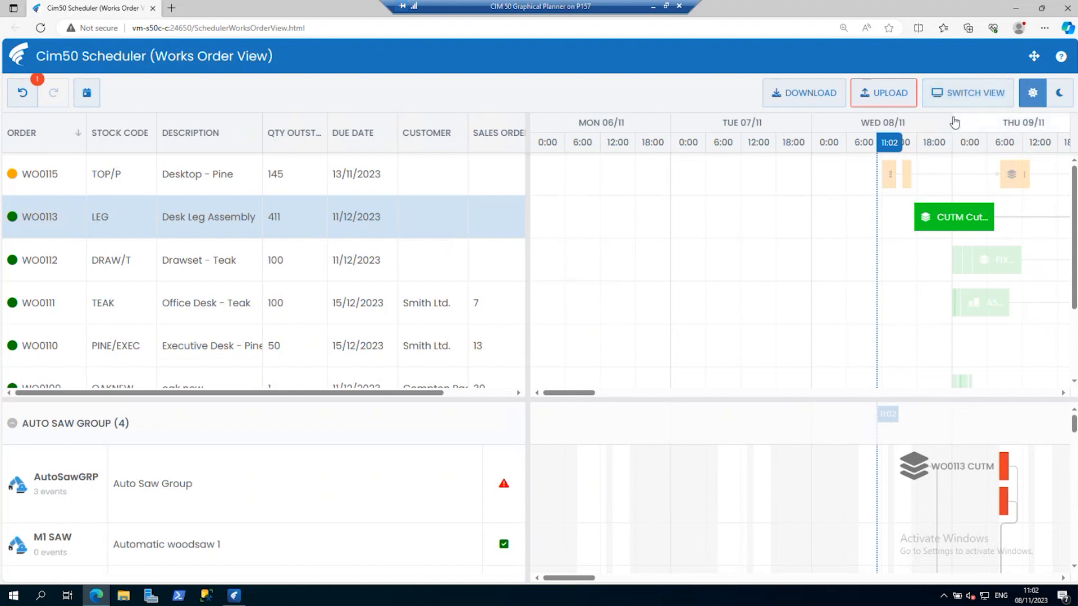
{"action": "left_click", "coordinate": [958, 101]}
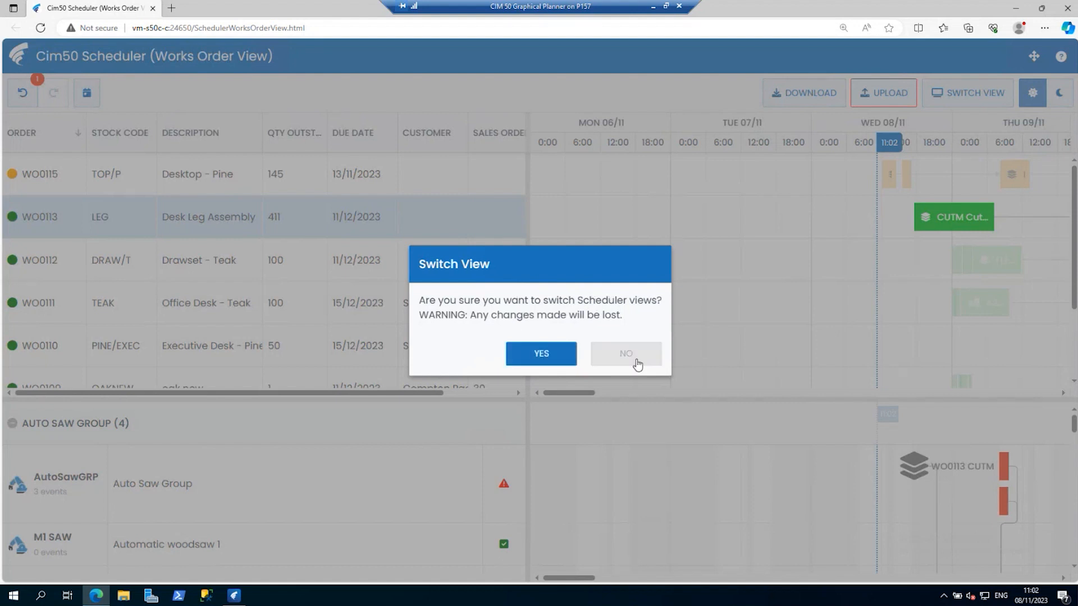
{"action": "left_click", "coordinate": [541, 355]}
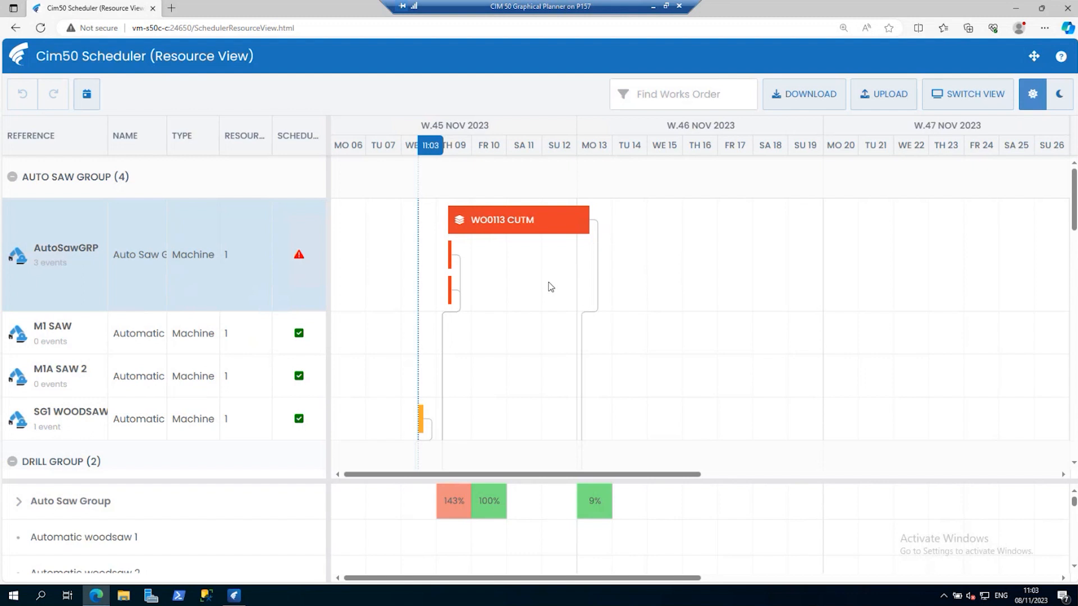
Try the dark theme in the Resource View and restore the light theme.
{"action": "left_click", "coordinate": [1057, 95]}
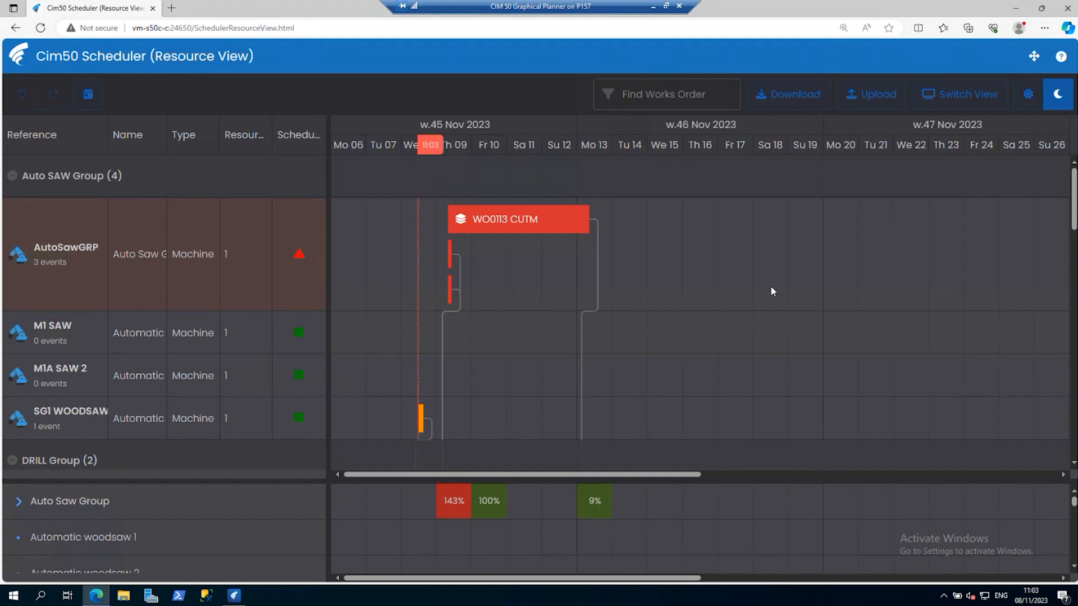
{"action": "left_click", "coordinate": [1026, 95]}
Switch back to the Works Order View and bring the timeline to the current date.
{"action": "left_click", "coordinate": [978, 95]}
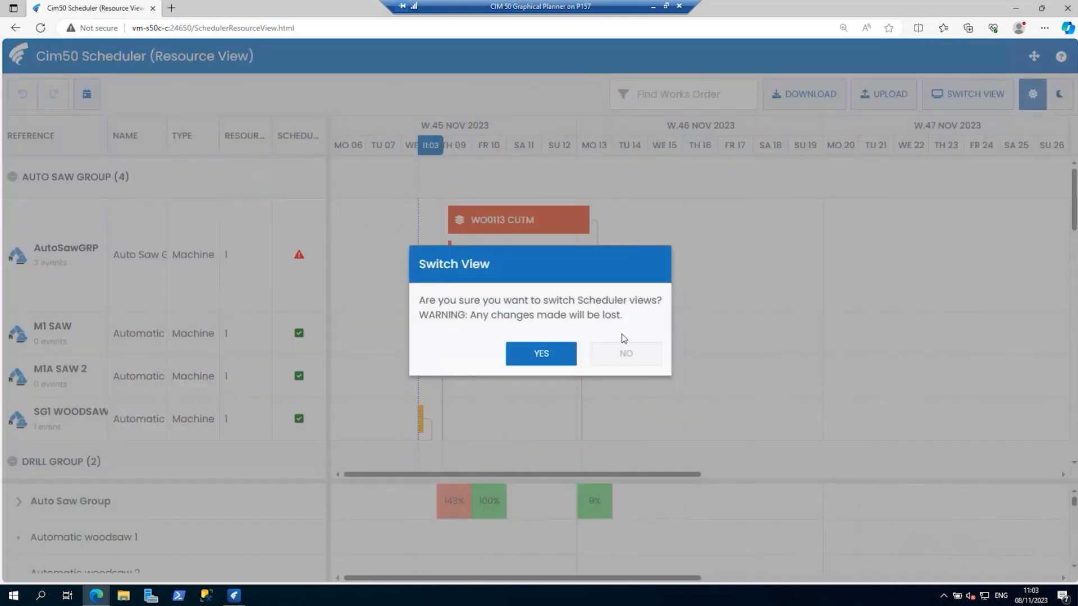
{"action": "key", "text": "Return"}
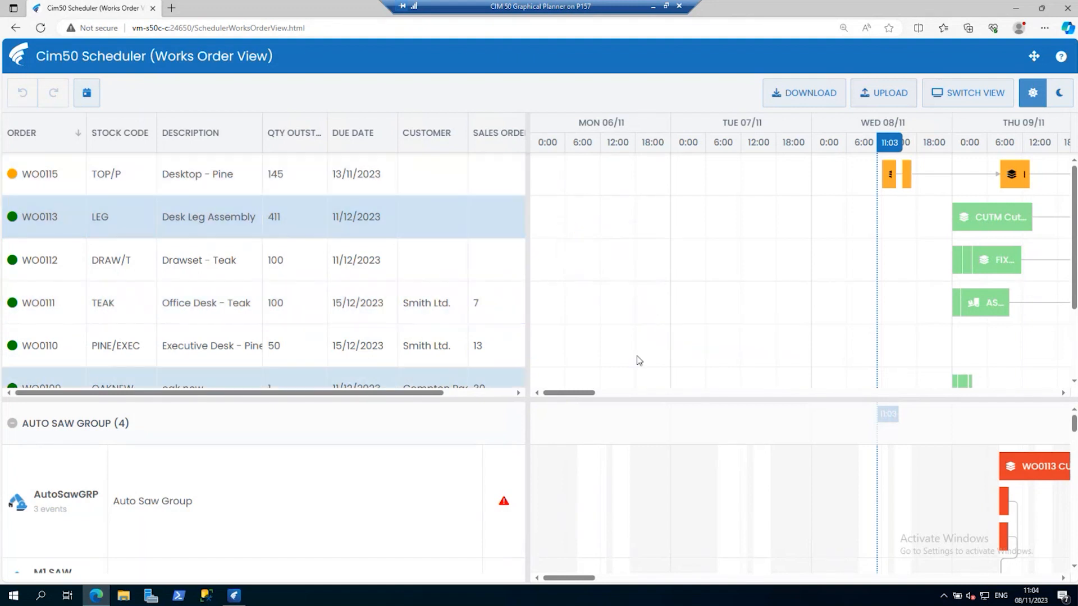
{"action": "left_click", "coordinate": [86, 94]}
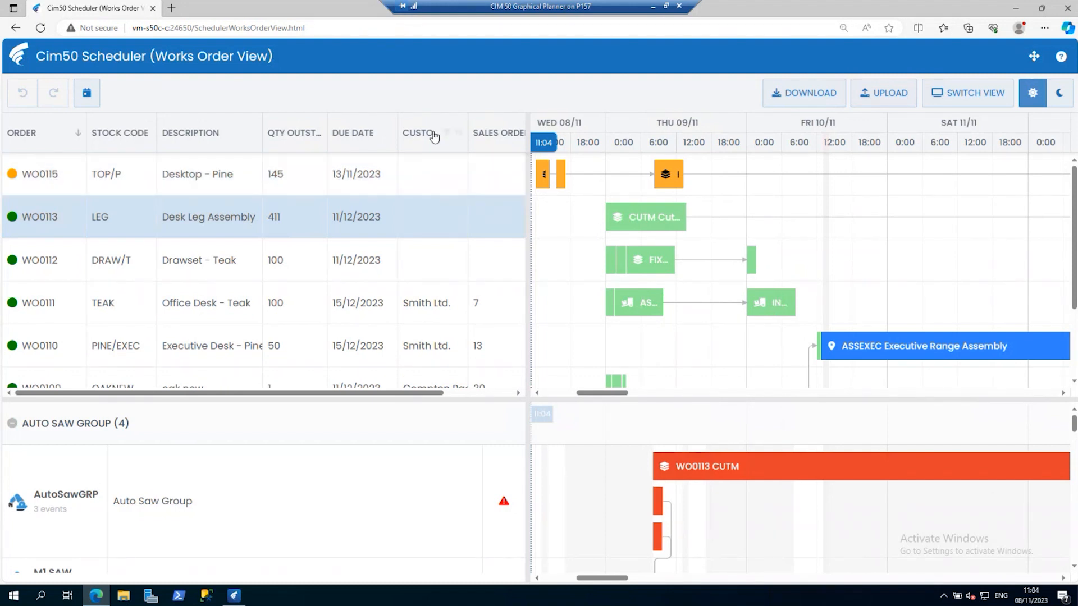
Sort the works orders by order number ascending and back to descending, and view the columns available for display.
{"action": "left_click", "coordinate": [80, 141]}
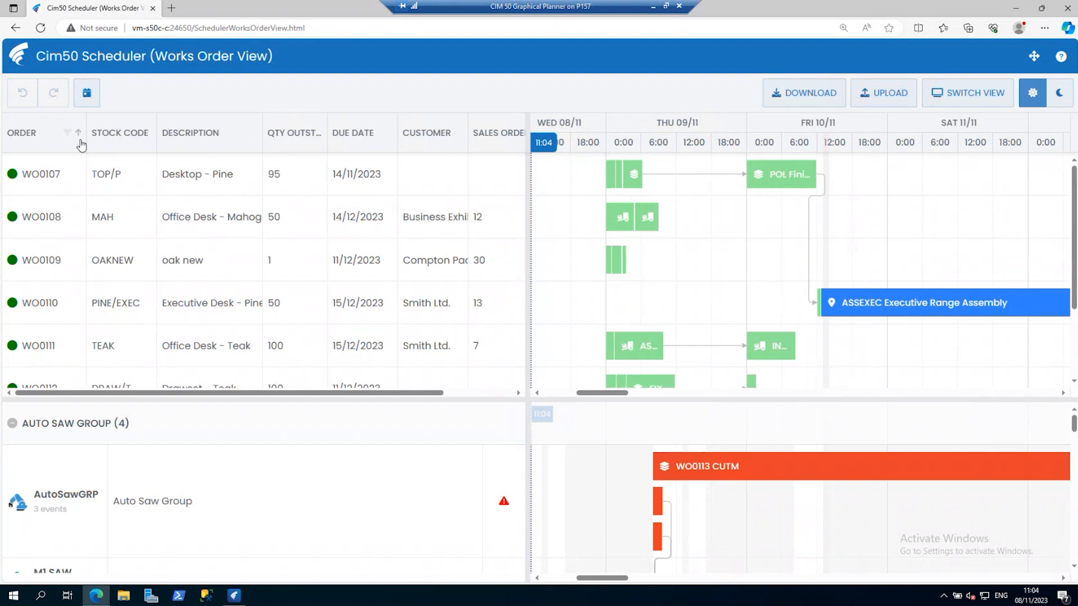
{"action": "left_click", "coordinate": [81, 144]}
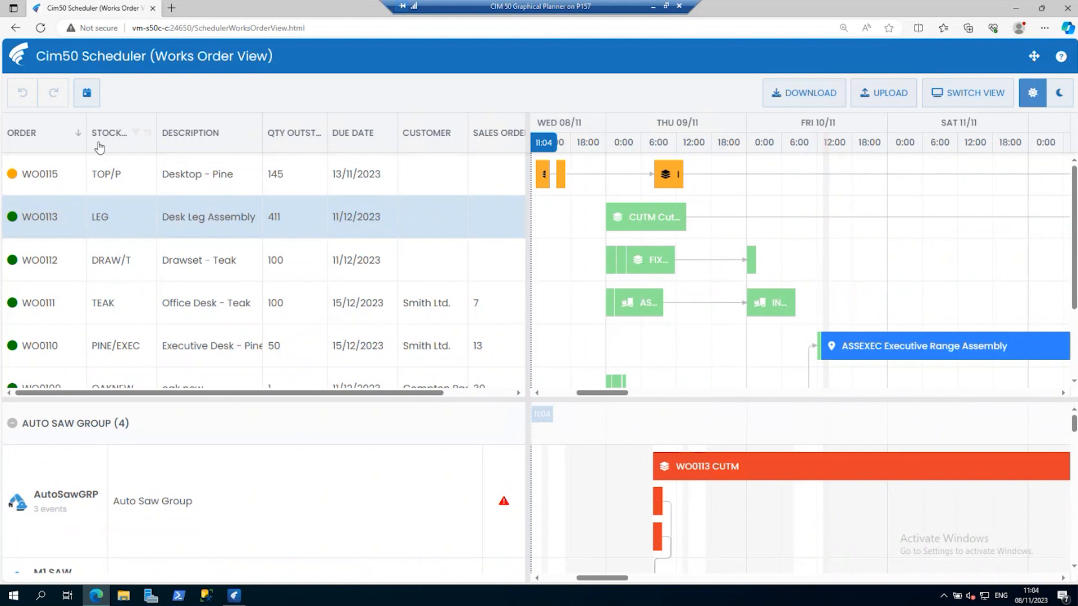
{"action": "right_click", "coordinate": [103, 149]}
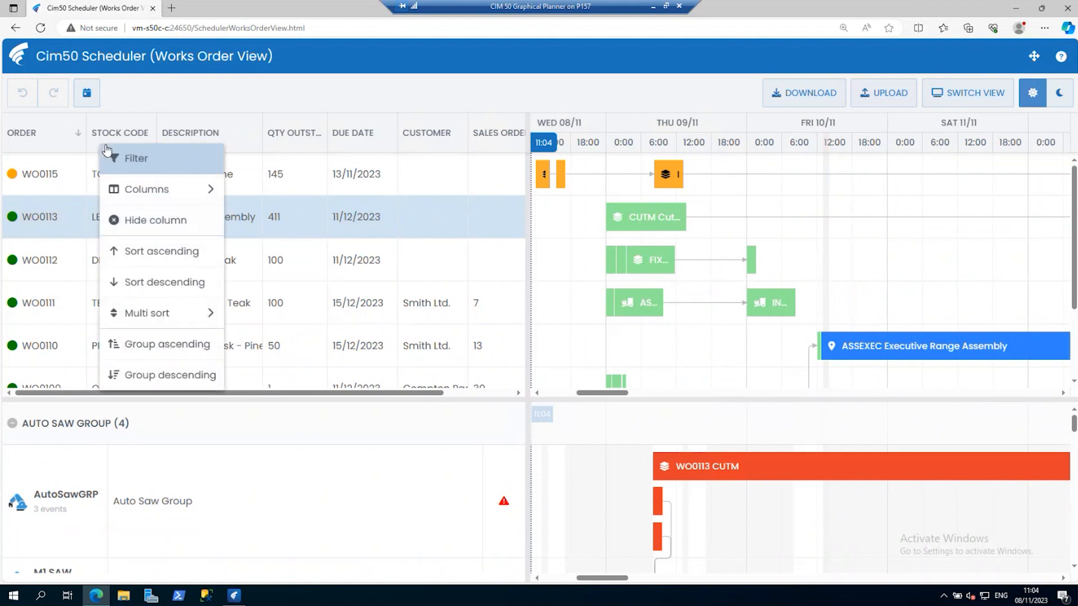
{"action": "mouse_move", "coordinate": [144, 187]}
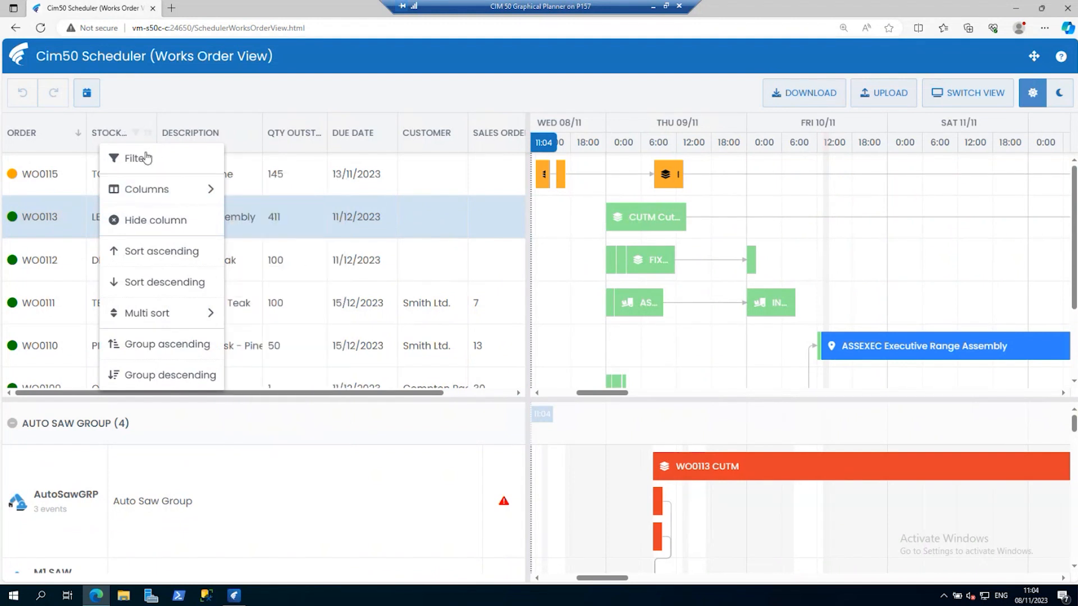
{"action": "mouse_move", "coordinate": [202, 197]}
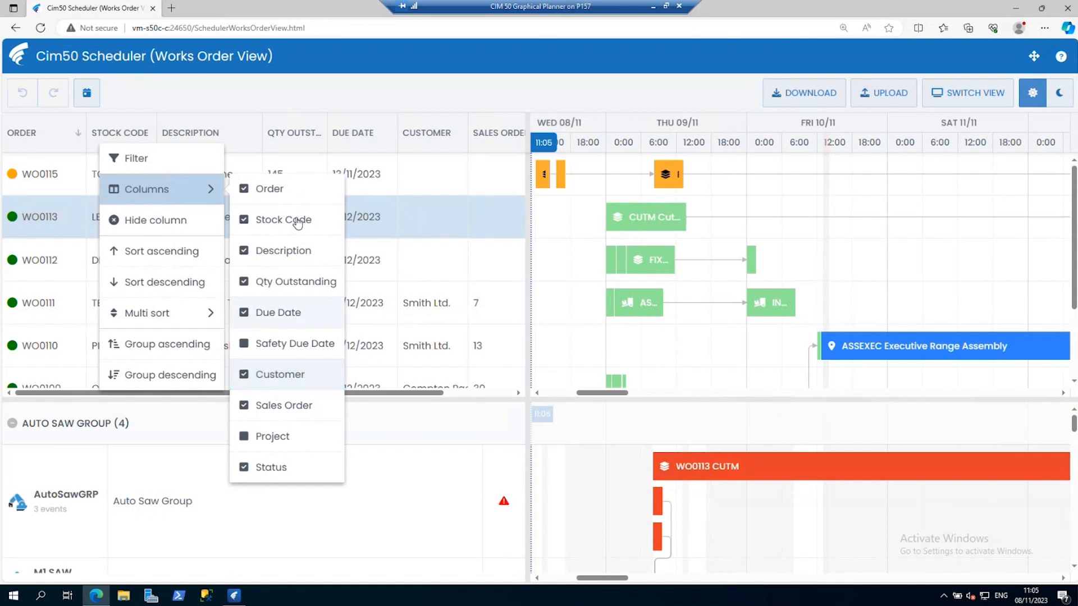
{"action": "left_click", "coordinate": [242, 94]}
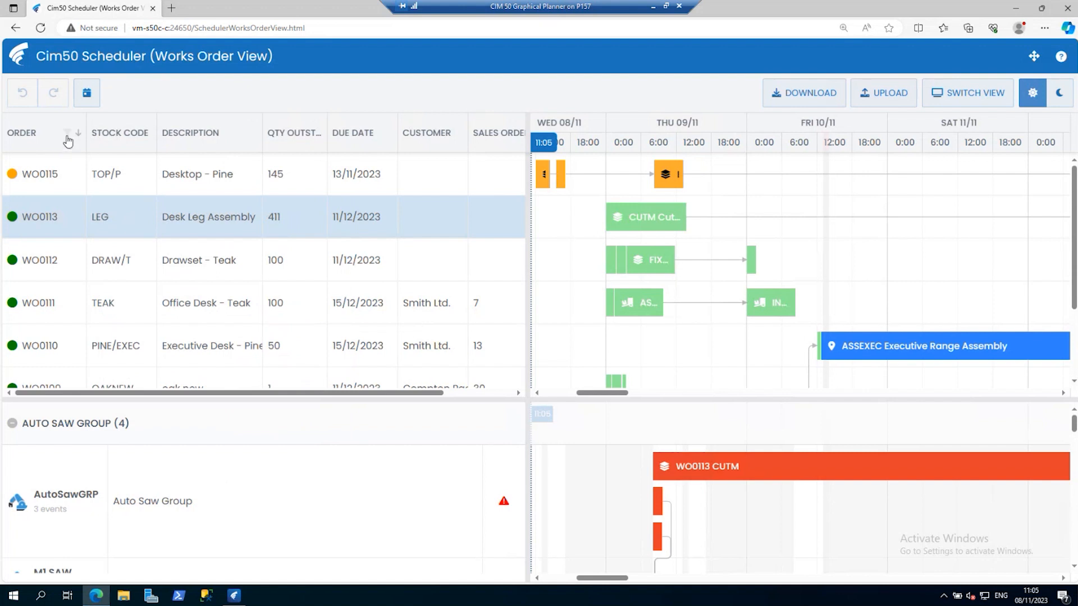
Filter the Order column for 110 and clear the filter.
{"action": "left_click", "coordinate": [66, 132]}
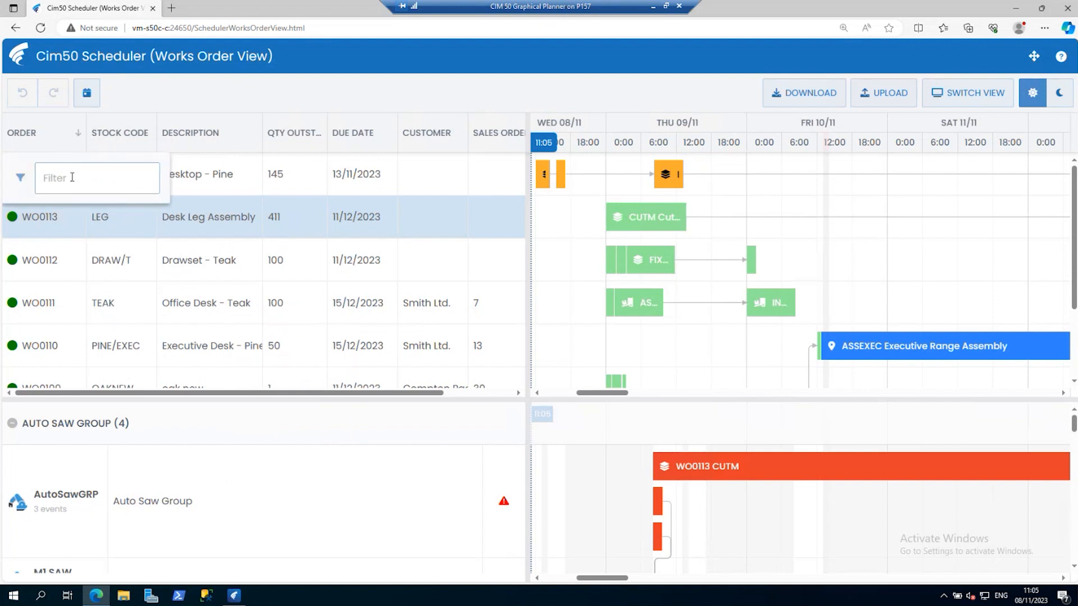
{"action": "type", "text": "110"}
{"action": "key", "text": "Return"}
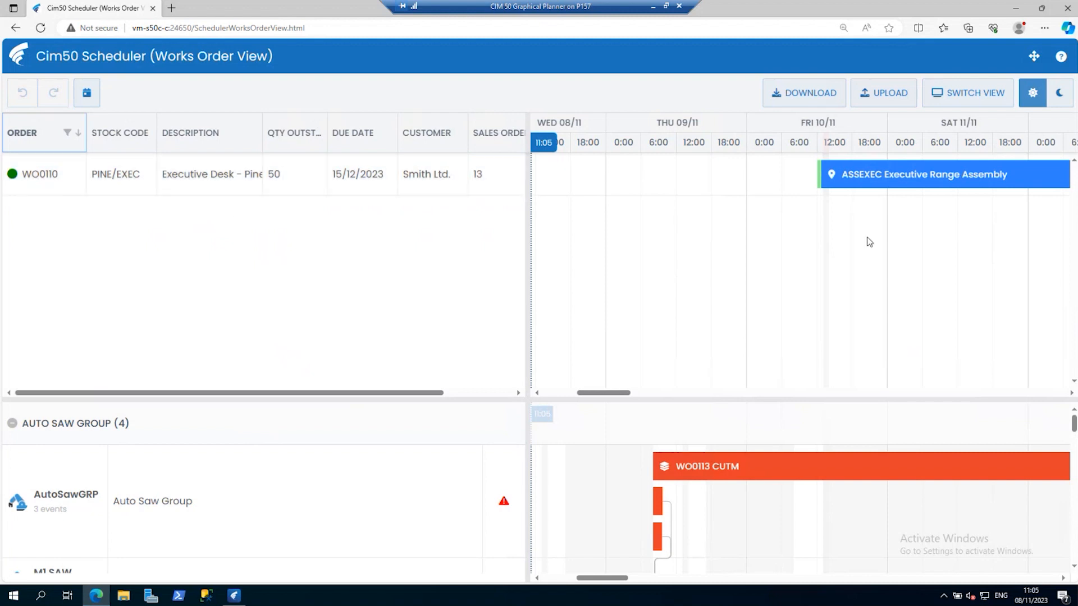
{"action": "left_click", "coordinate": [66, 133]}
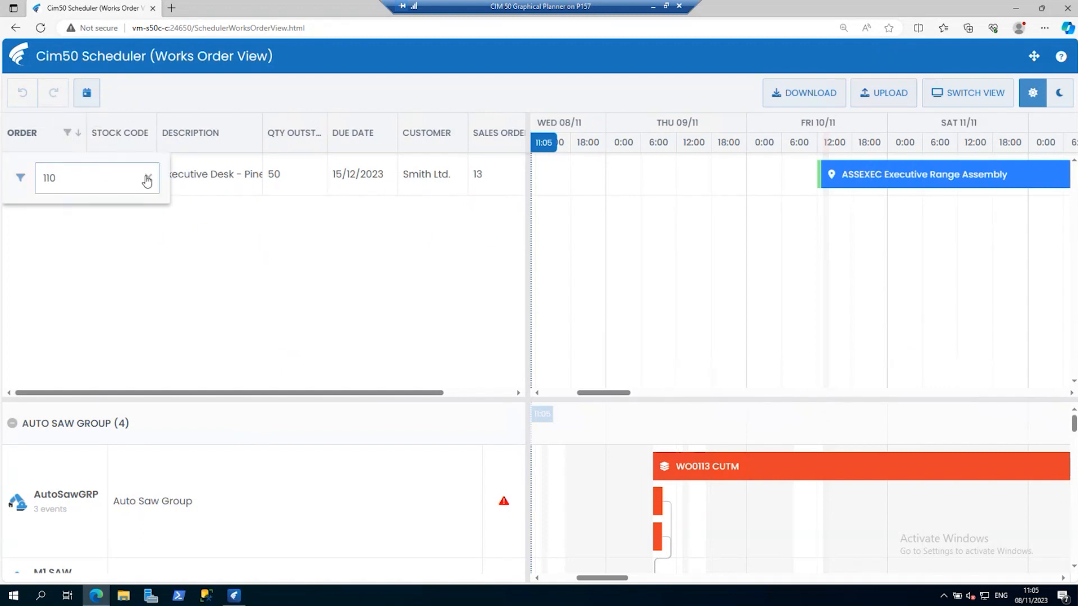
{"action": "left_click", "coordinate": [149, 178]}
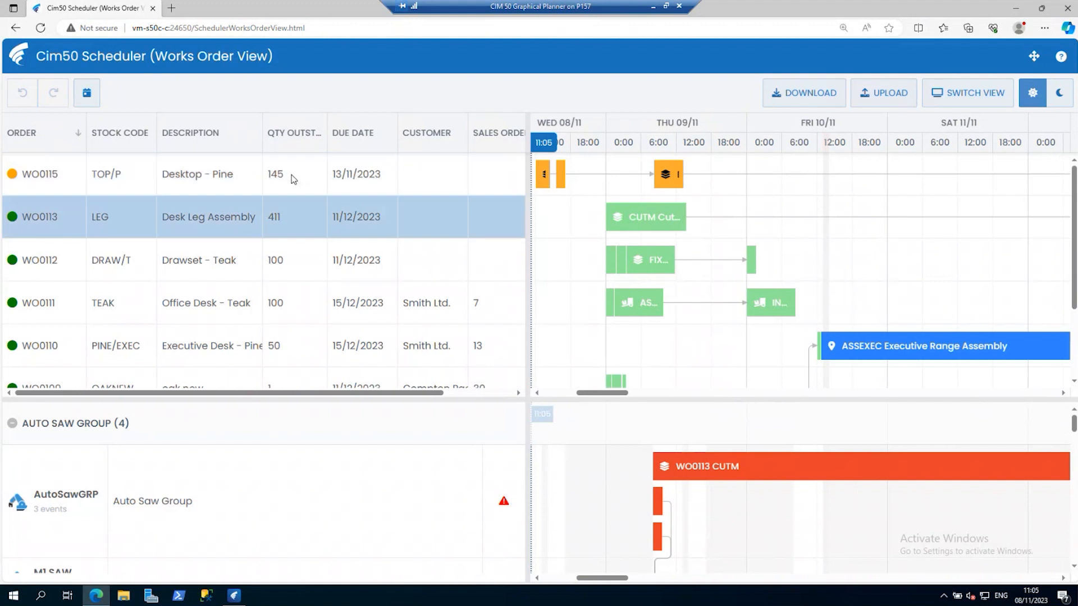
Reapply the 110 filter to the Order column and restore the full works order list.
{"action": "left_click", "coordinate": [66, 133]}
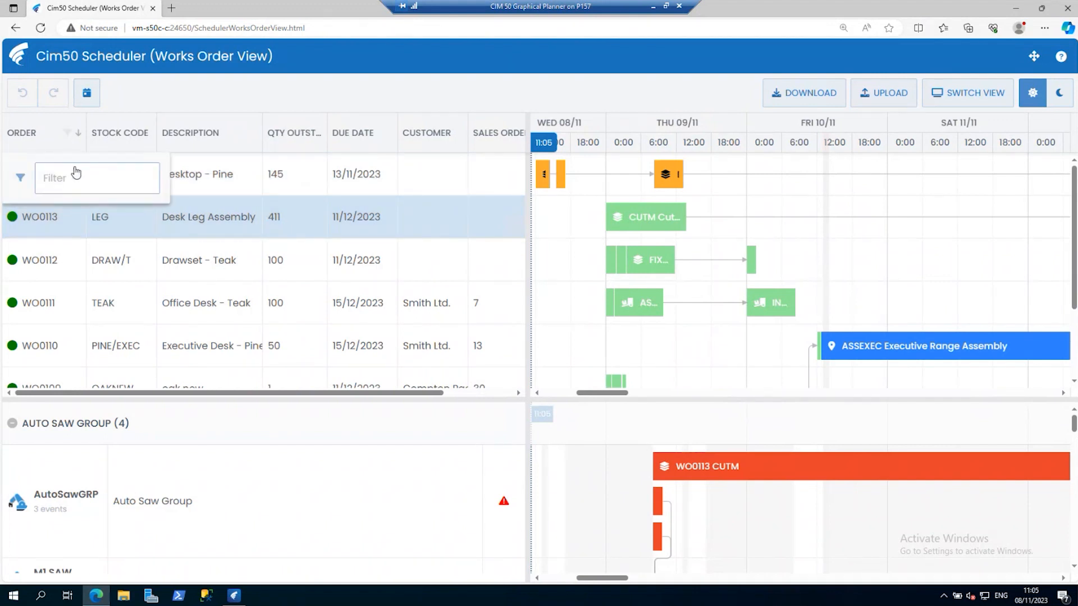
{"action": "type", "text": "110"}
{"action": "left_click", "coordinate": [120, 260]}
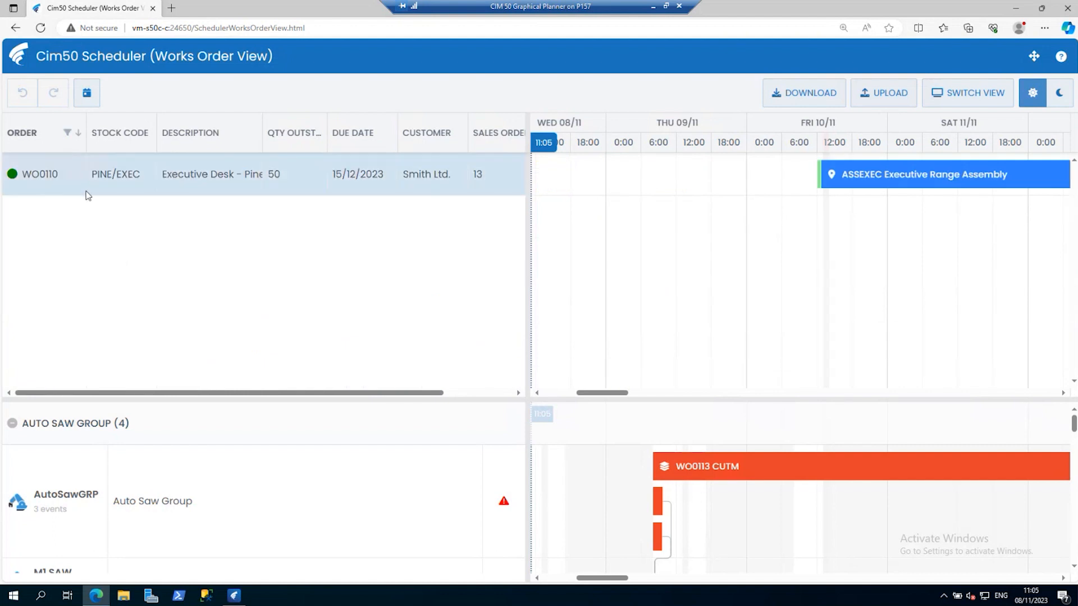
{"action": "left_click", "coordinate": [68, 135]}
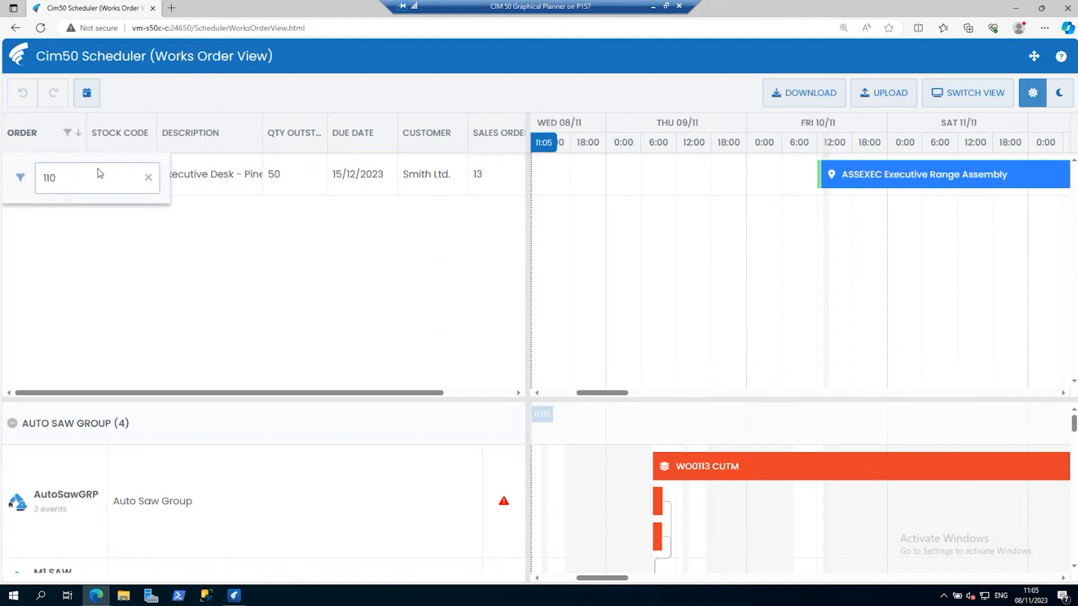
{"action": "left_click", "coordinate": [148, 180]}
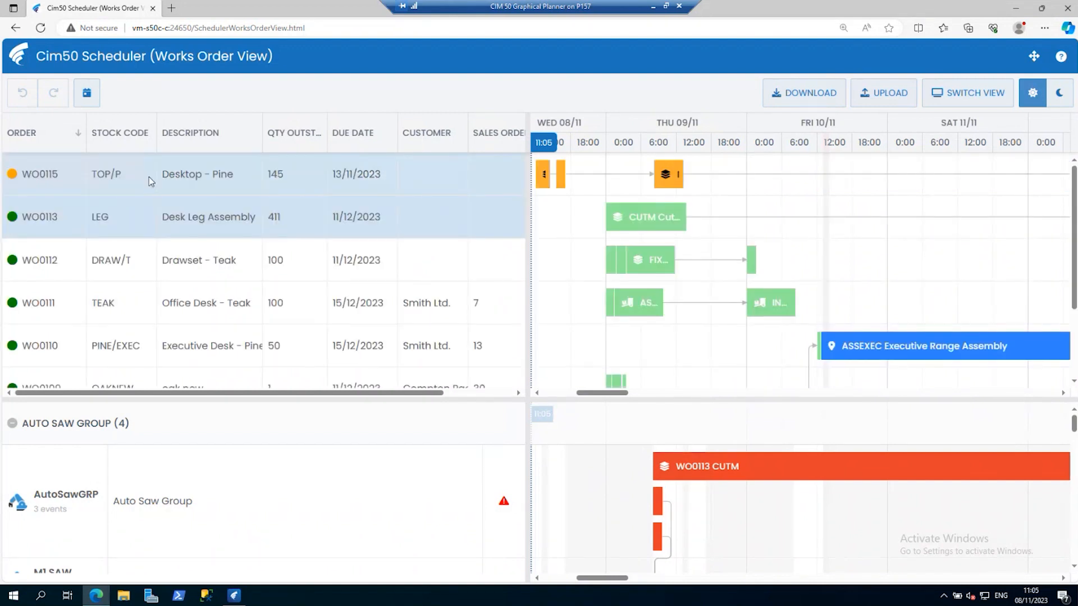
Group the works orders by customer in descending order, and collapse and expand the Smith Ltd. group.
{"action": "right_click", "coordinate": [427, 149]}
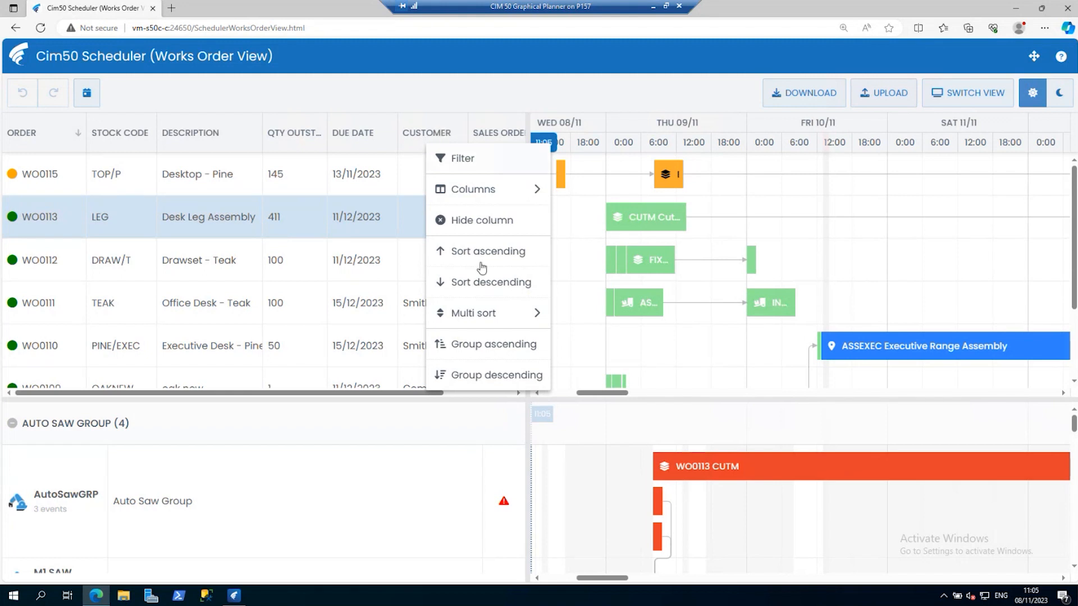
{"action": "left_click", "coordinate": [486, 375]}
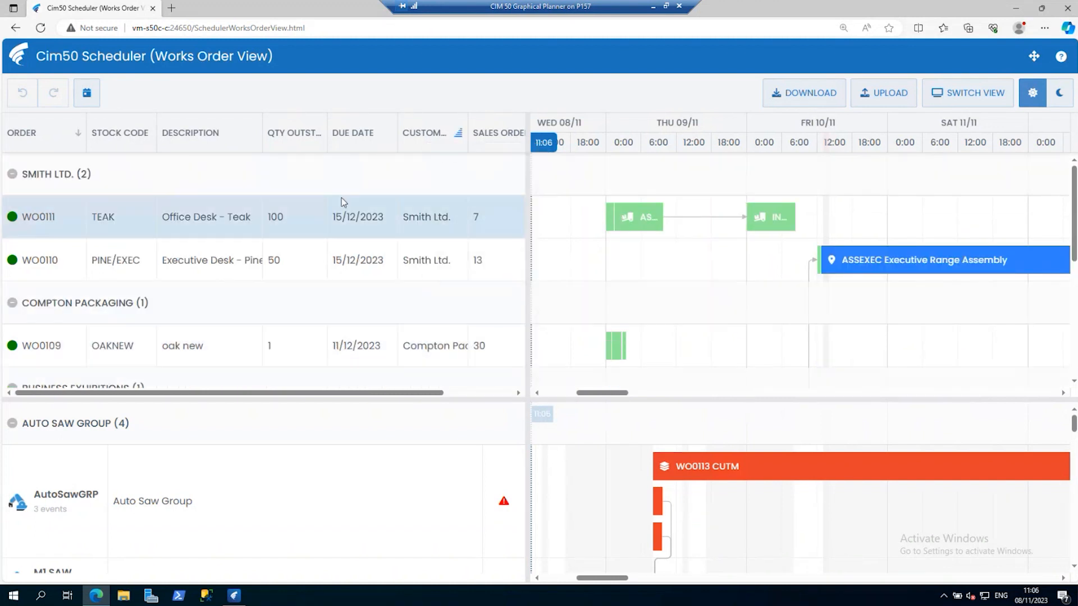
{"action": "left_click", "coordinate": [13, 175]}
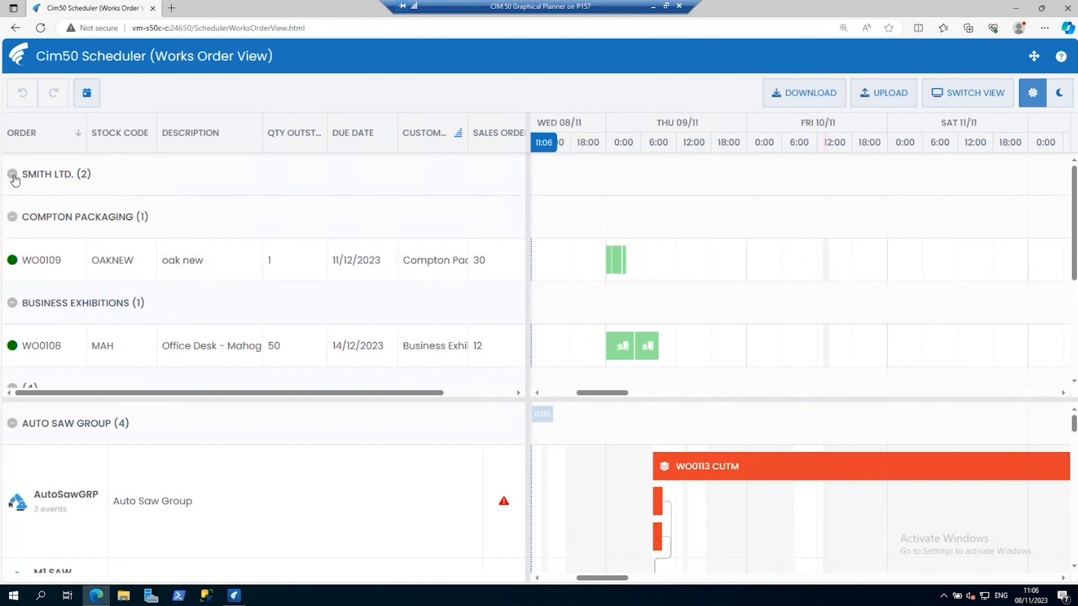
{"action": "left_click", "coordinate": [12, 175]}
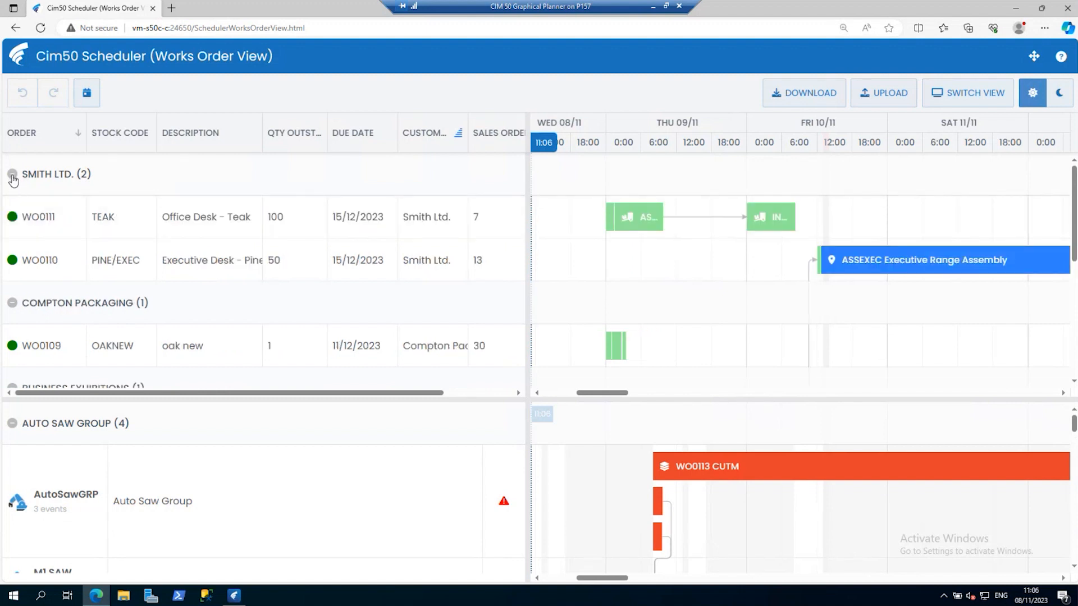
{"action": "left_click", "coordinate": [13, 174]}
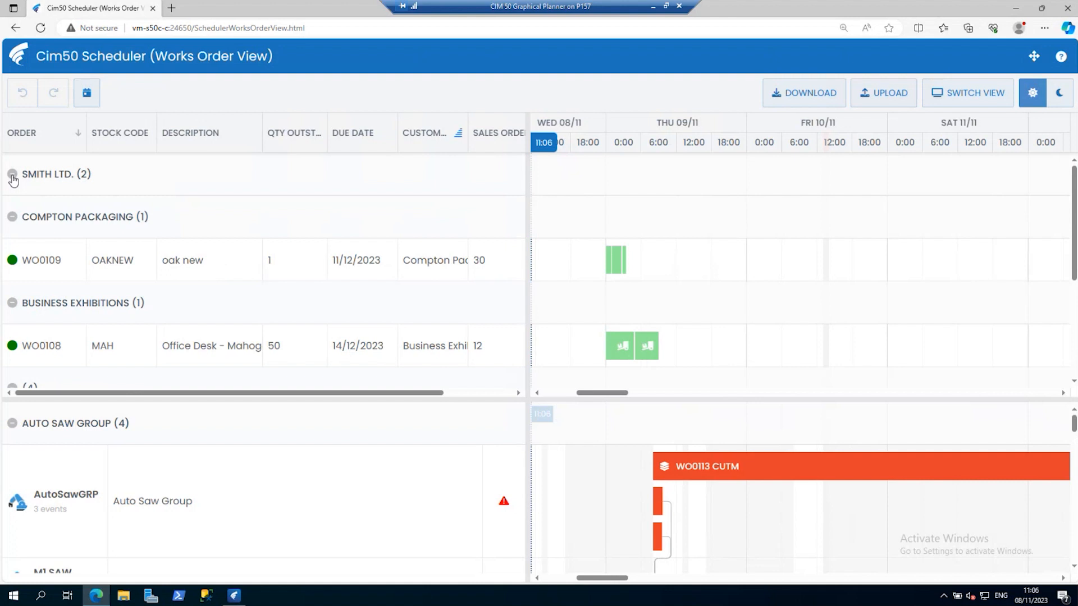
{"action": "left_click", "coordinate": [12, 175]}
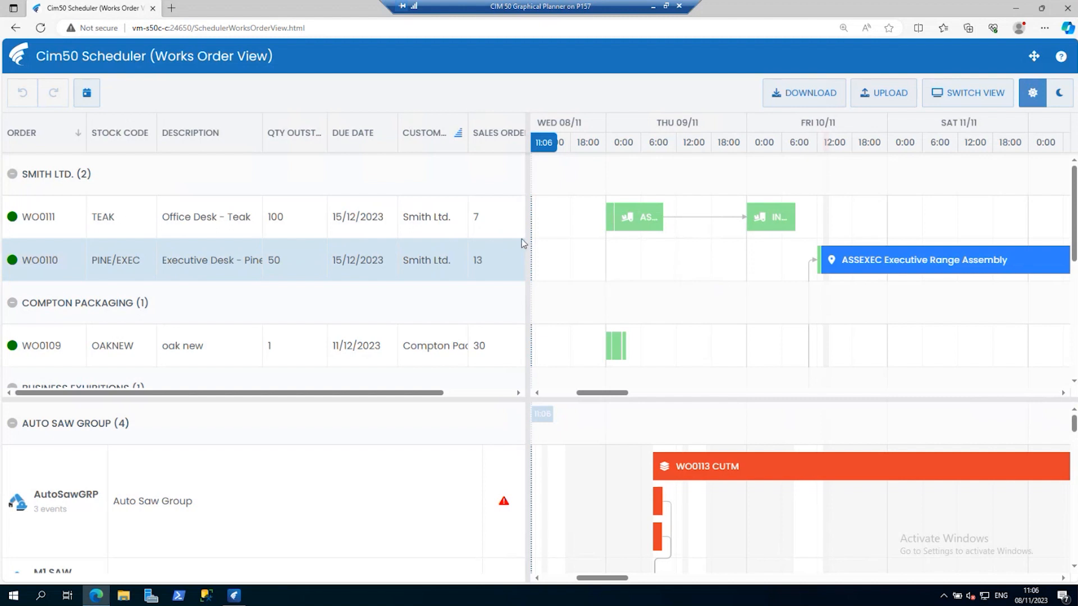
{"action": "left_click_drag", "start_coordinate": [1073, 239], "coordinate": [1073, 360]}
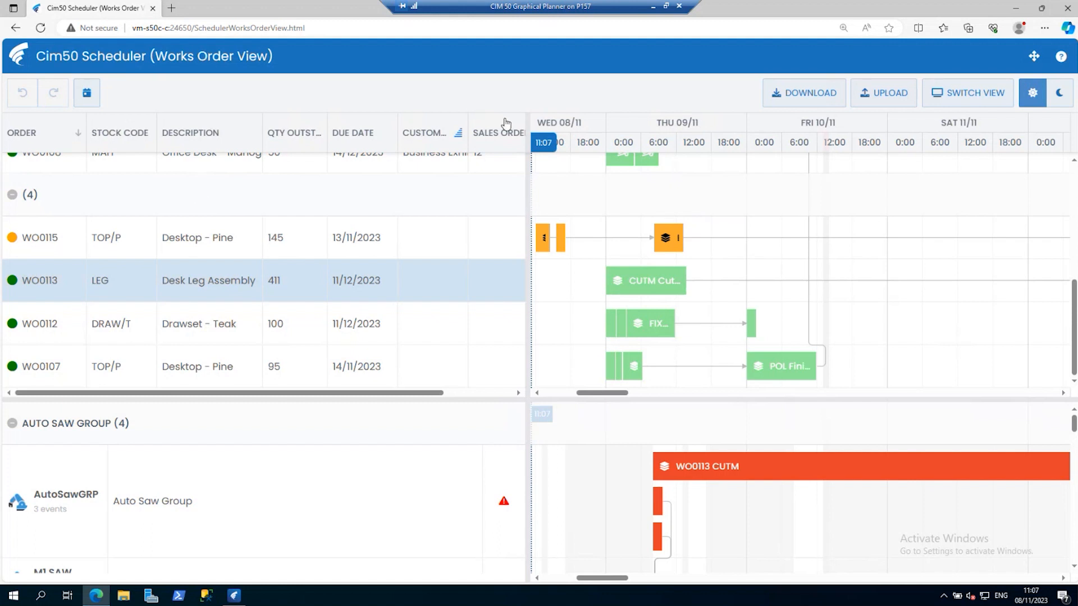
Stop grouping by customer and sort the works orders by order number in descending order.
{"action": "left_click", "coordinate": [459, 138]}
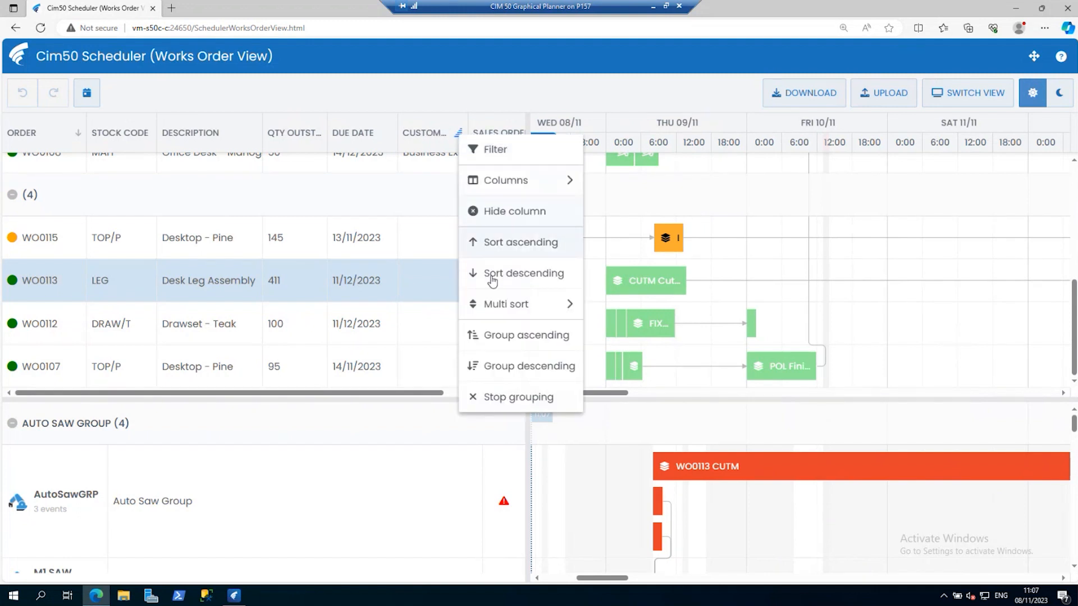
{"action": "left_click", "coordinate": [503, 397]}
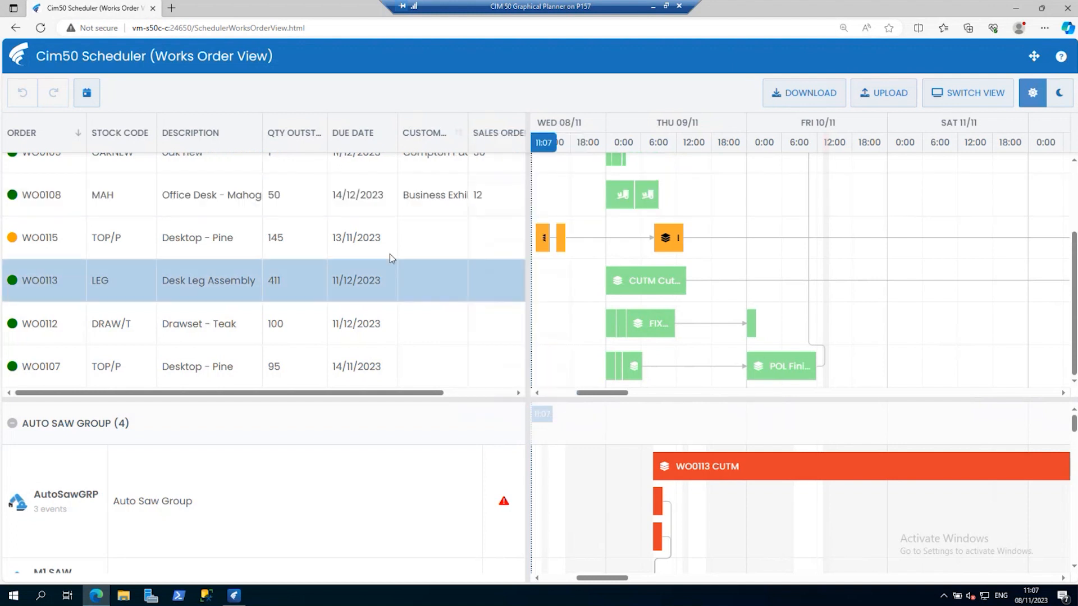
{"action": "left_click", "coordinate": [53, 137]}
{"action": "left_click", "coordinate": [53, 137]}
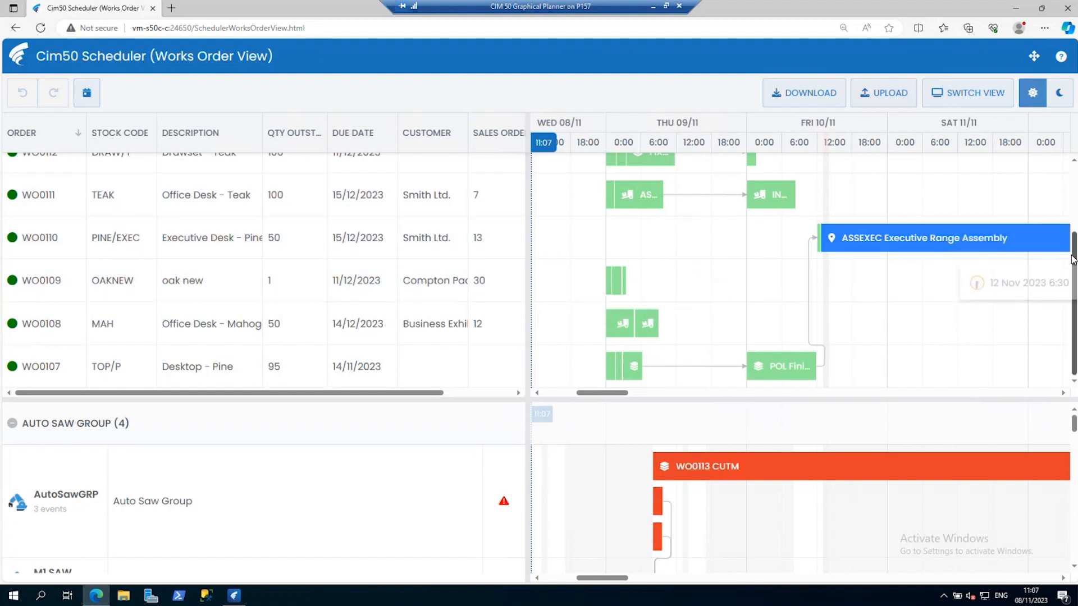
{"action": "scroll", "coordinate": [899, 235], "scroll_direction": "up", "scroll_amount": 2}
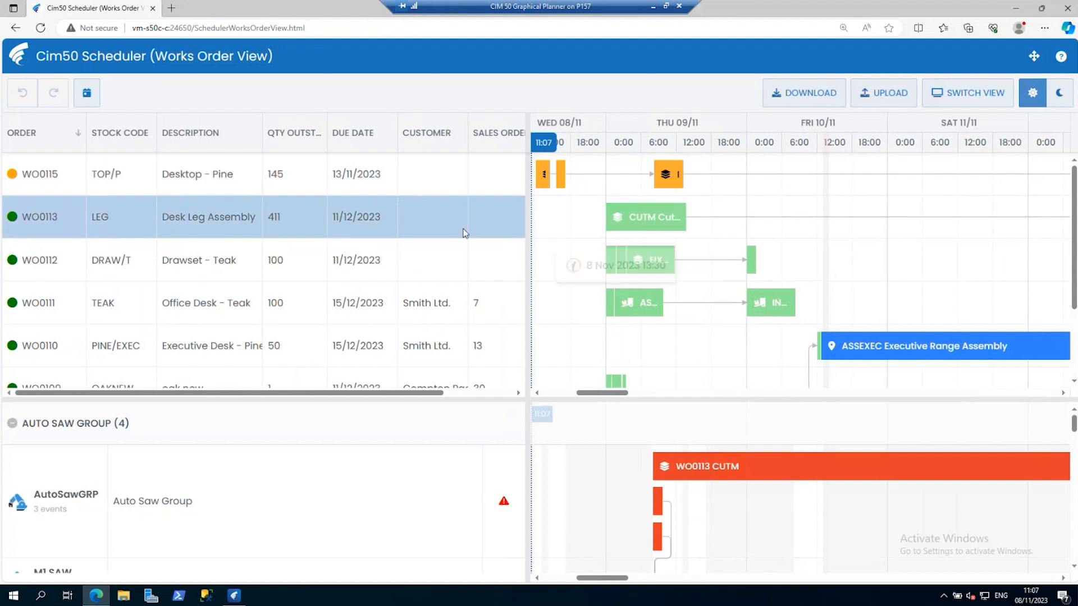
Filter the timeline tasks by the name "cut" and clear the filter.
{"action": "right_click", "coordinate": [720, 124]}
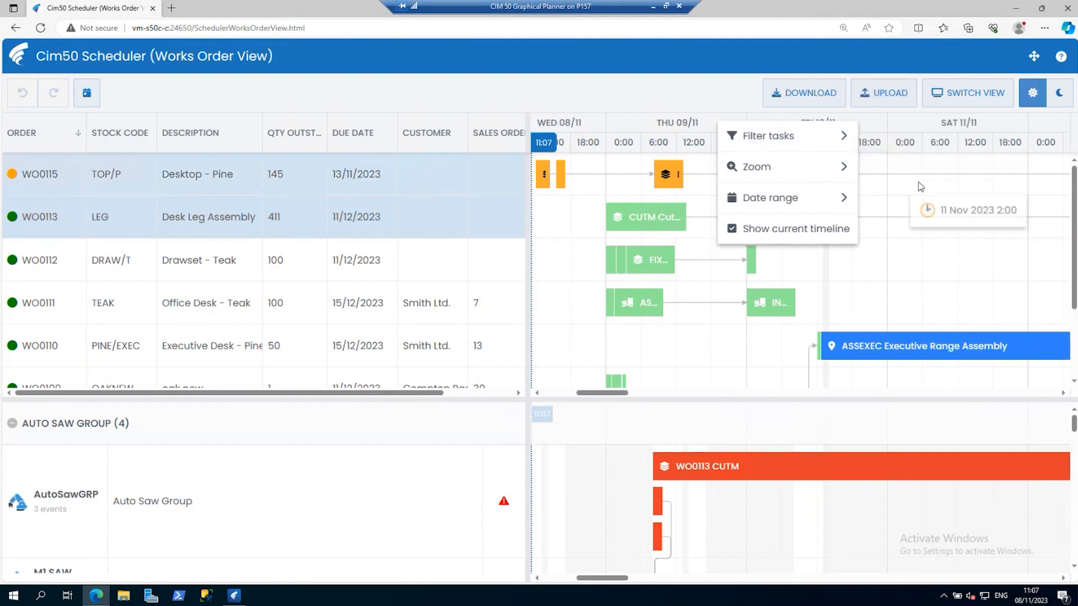
{"action": "mouse_move", "coordinate": [765, 140]}
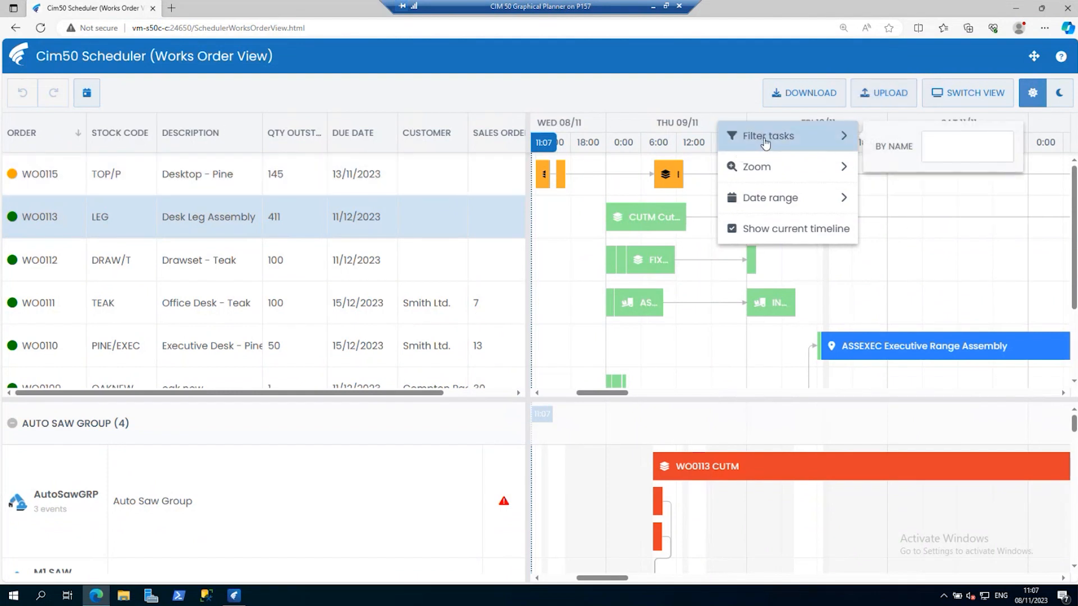
{"action": "left_click", "coordinate": [978, 149]}
{"action": "type", "text": "cut"}
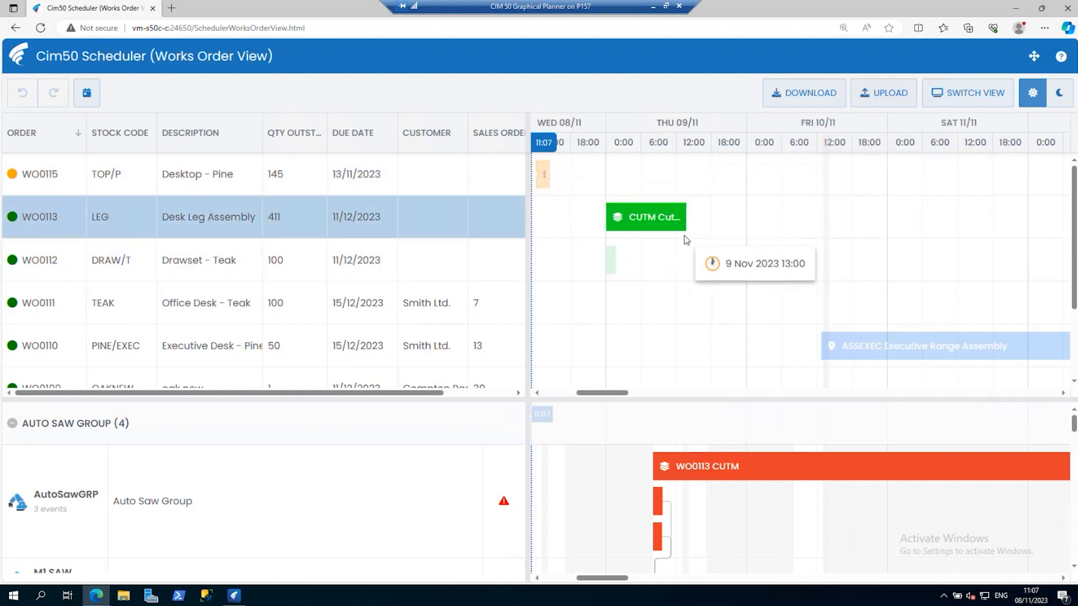
{"action": "right_click", "coordinate": [638, 125]}
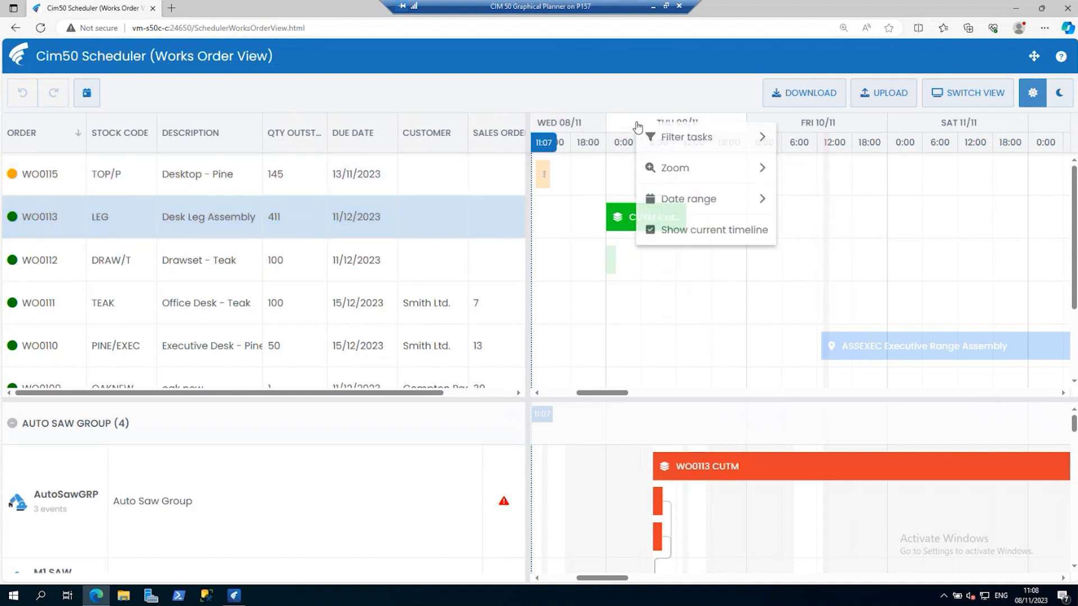
{"action": "mouse_move", "coordinate": [748, 137]}
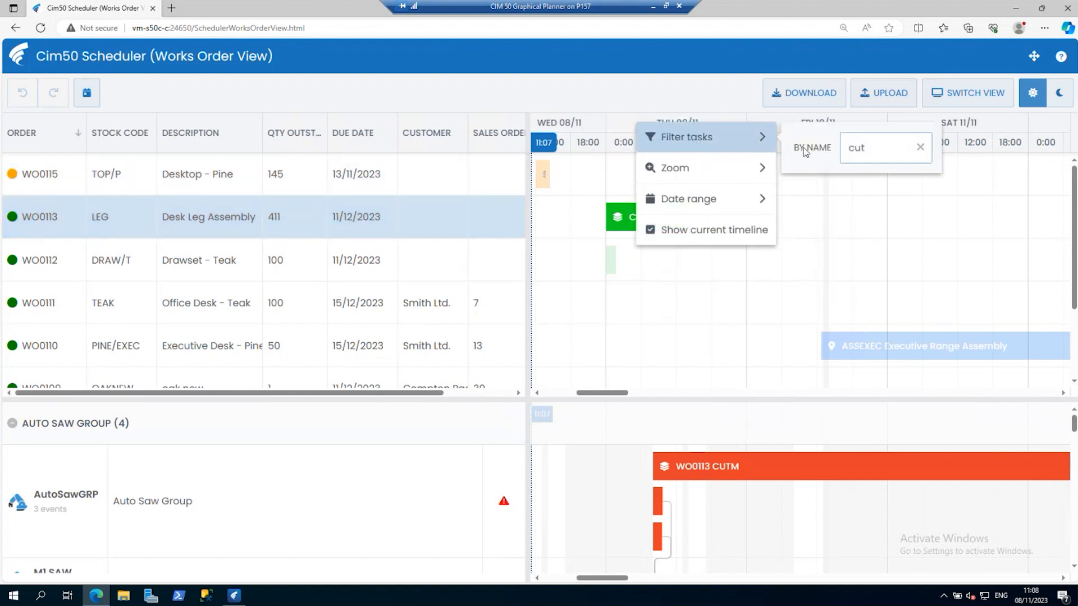
{"action": "left_click", "coordinate": [919, 147]}
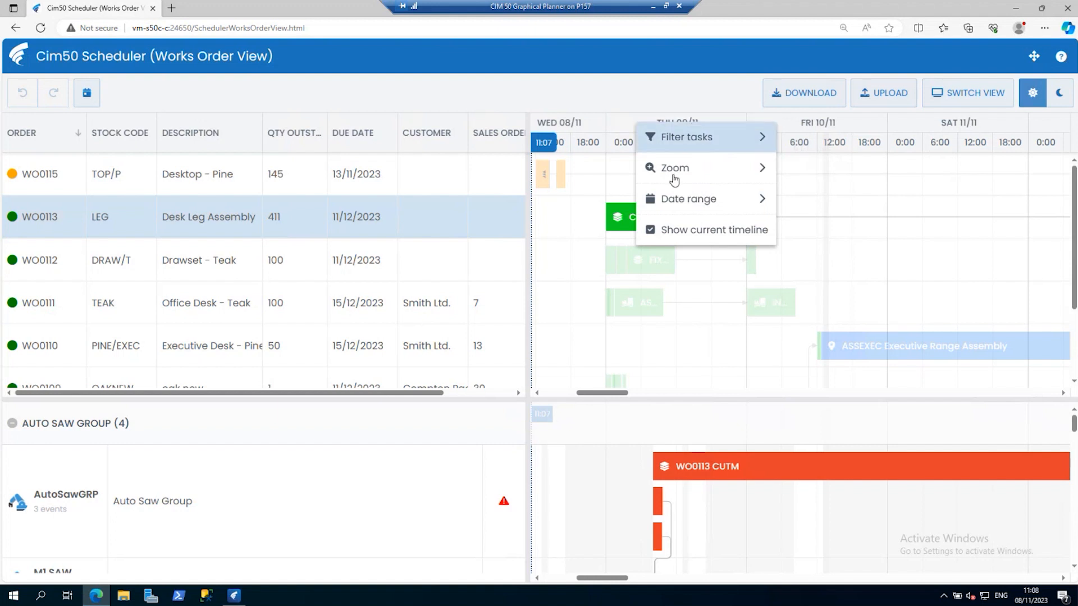
Zoom the timeline in to single minutes and out to five-year spans using its zoom setting.
{"action": "mouse_move", "coordinate": [663, 173]}
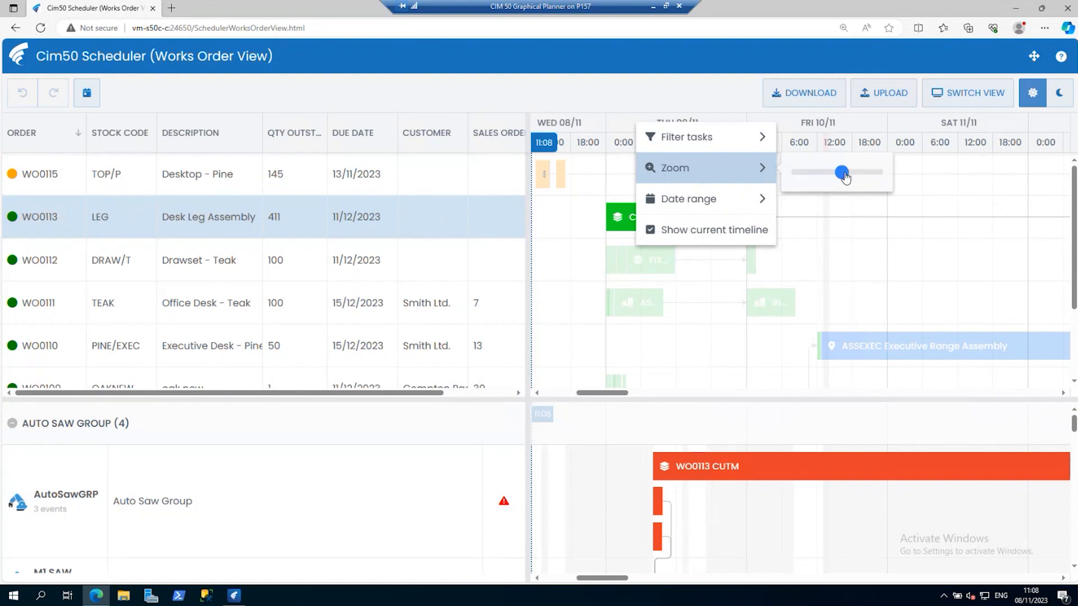
{"action": "left_click_drag", "start_coordinate": [846, 177], "coordinate": [877, 175]}
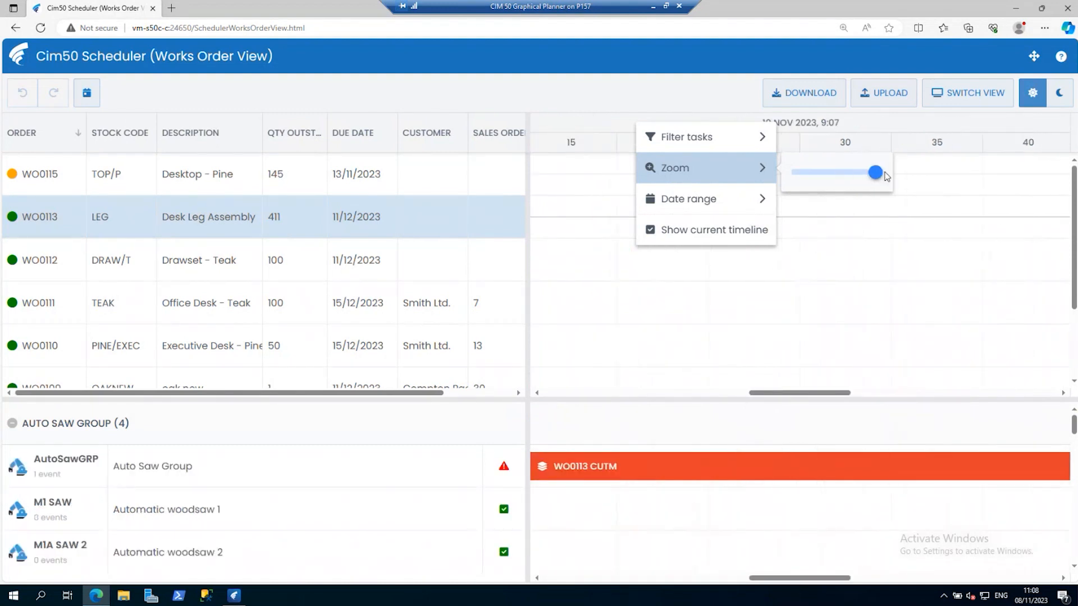
{"action": "left_click", "coordinate": [819, 177]}
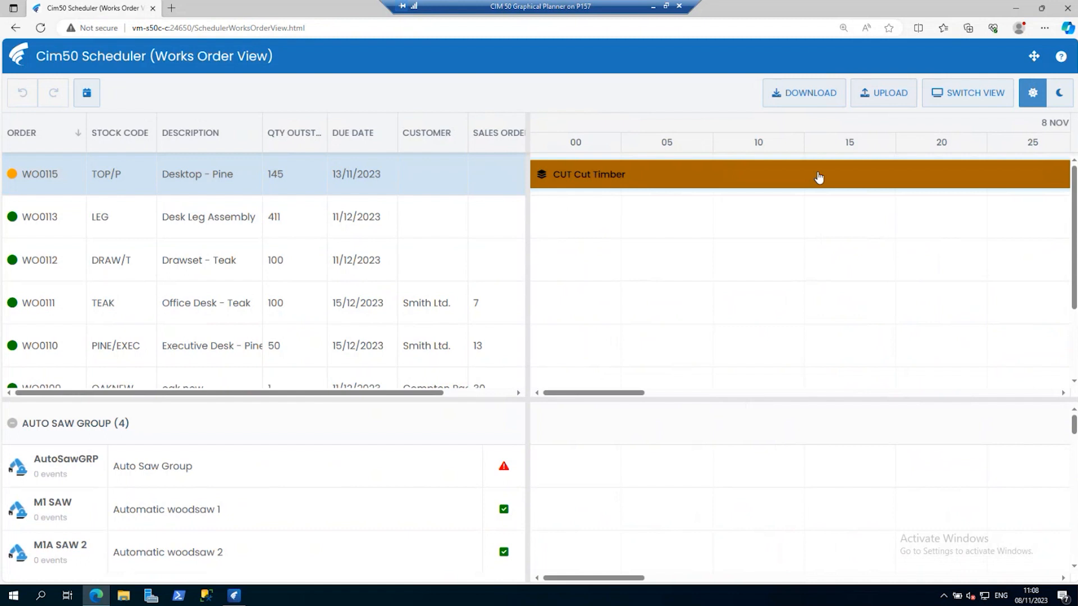
{"action": "right_click", "coordinate": [689, 128]}
{"action": "mouse_move", "coordinate": [802, 174]}
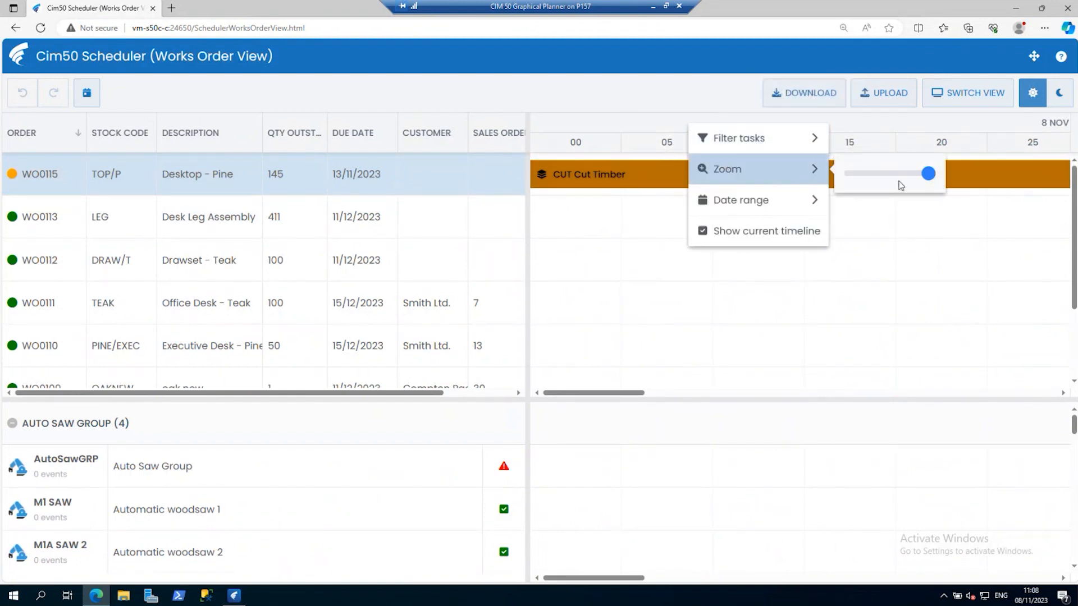
{"action": "left_click_drag", "start_coordinate": [928, 175], "coordinate": [852, 181]}
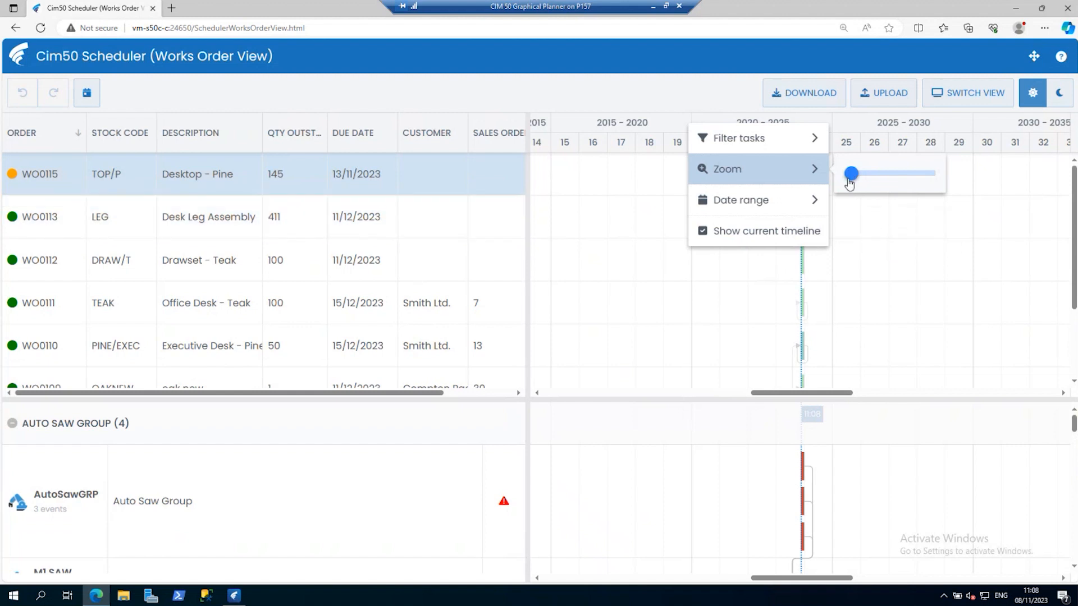
{"action": "left_click", "coordinate": [847, 241]}
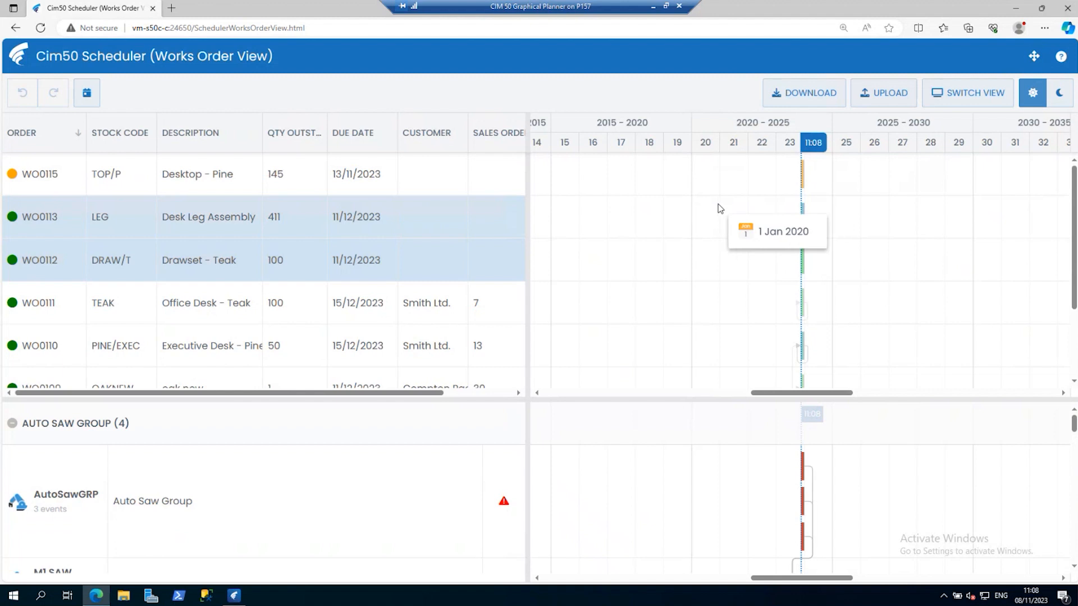
Zoom the timeline in to individual days and return it to the current date.
{"action": "scroll", "coordinate": [718, 204], "scroll_direction": "up", "scroll_amount": 1}
{"action": "scroll", "coordinate": [719, 208], "scroll_direction": "up", "scroll_amount": 4}
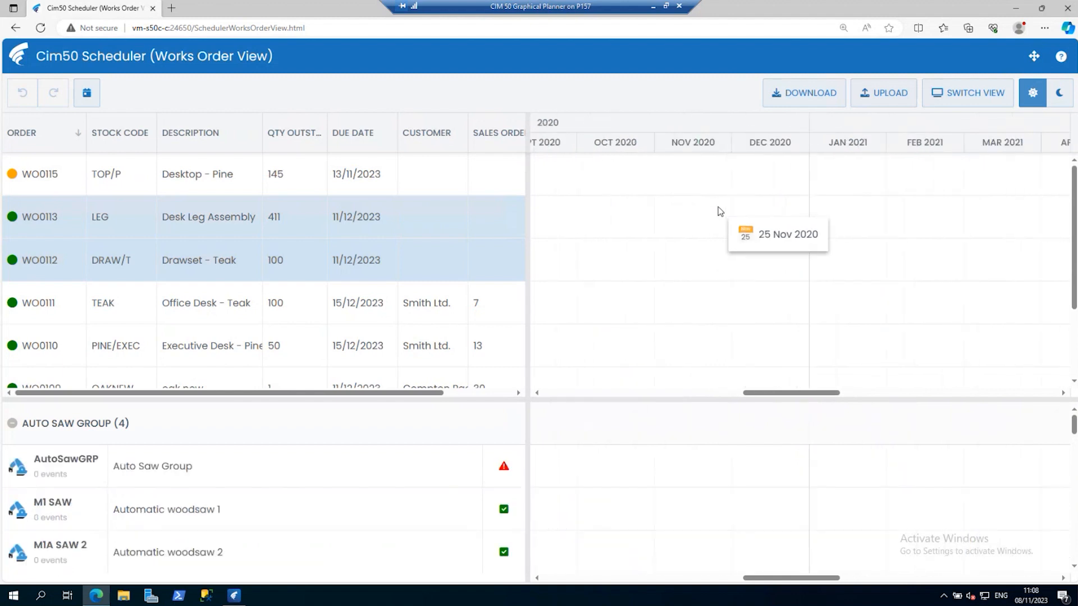
{"action": "scroll", "coordinate": [719, 215], "scroll_direction": "up", "scroll_amount": 2}
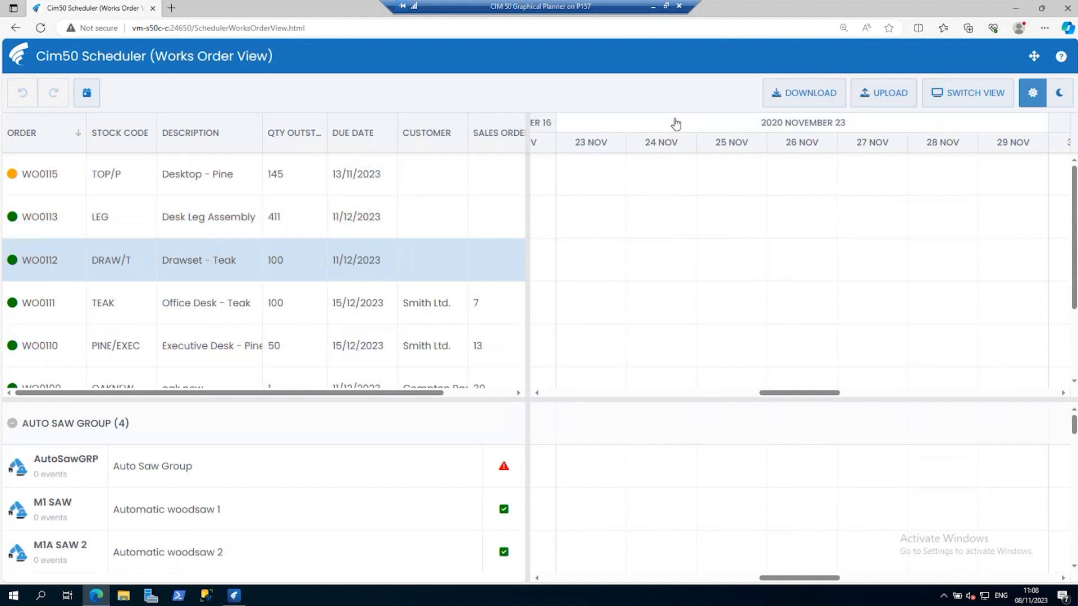
{"action": "left_click", "coordinate": [87, 92]}
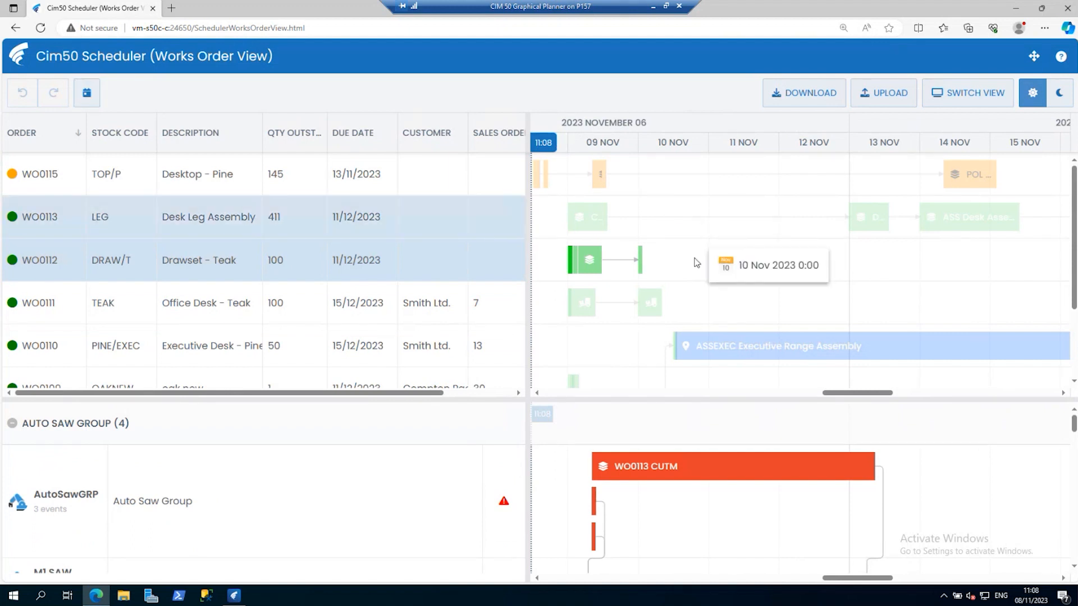
Zoom the timeline to six-hour intervals and show the operations from Wednesday 8 November to Friday 10 November.
{"action": "scroll", "coordinate": [734, 236], "scroll_direction": "up", "scroll_amount": 3}
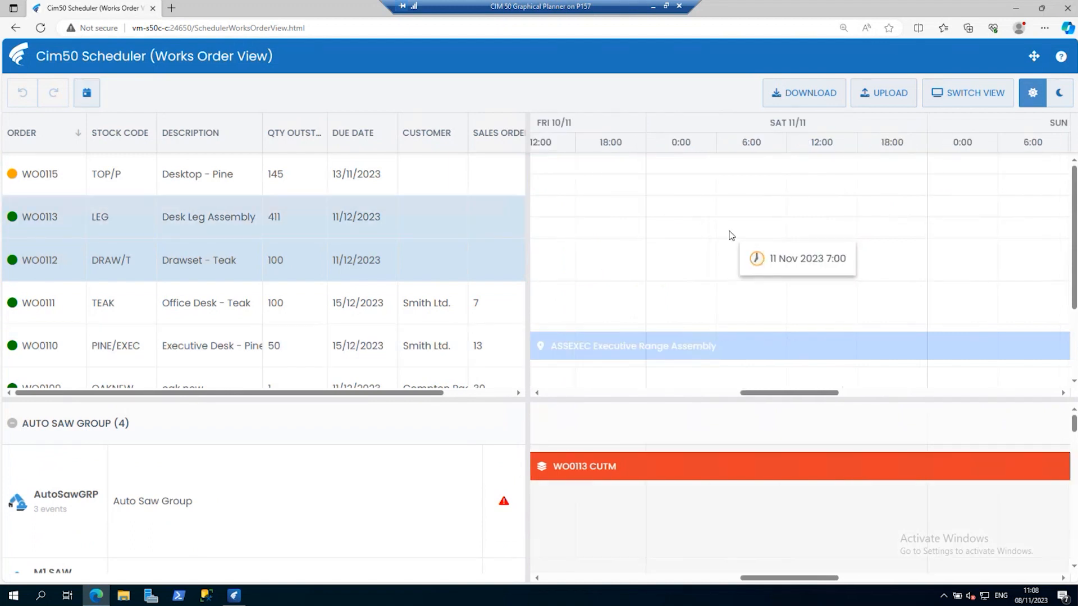
{"action": "right_click", "coordinate": [662, 120]}
{"action": "mouse_move", "coordinate": [702, 165]}
{"action": "left_click_drag", "start_coordinate": [870, 170], "coordinate": [869, 171]}
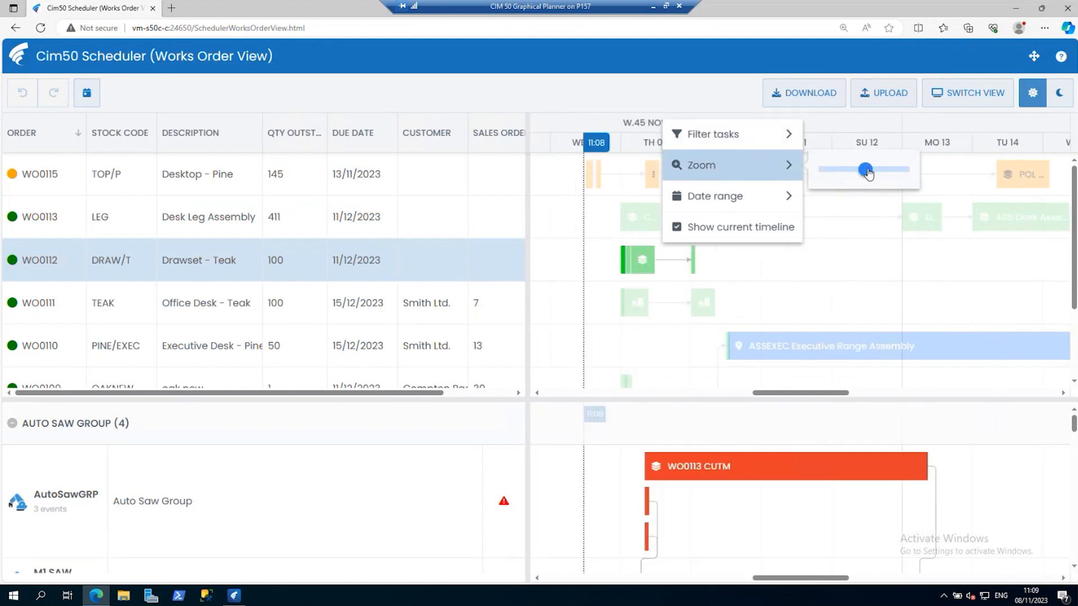
{"action": "left_click", "coordinate": [842, 216]}
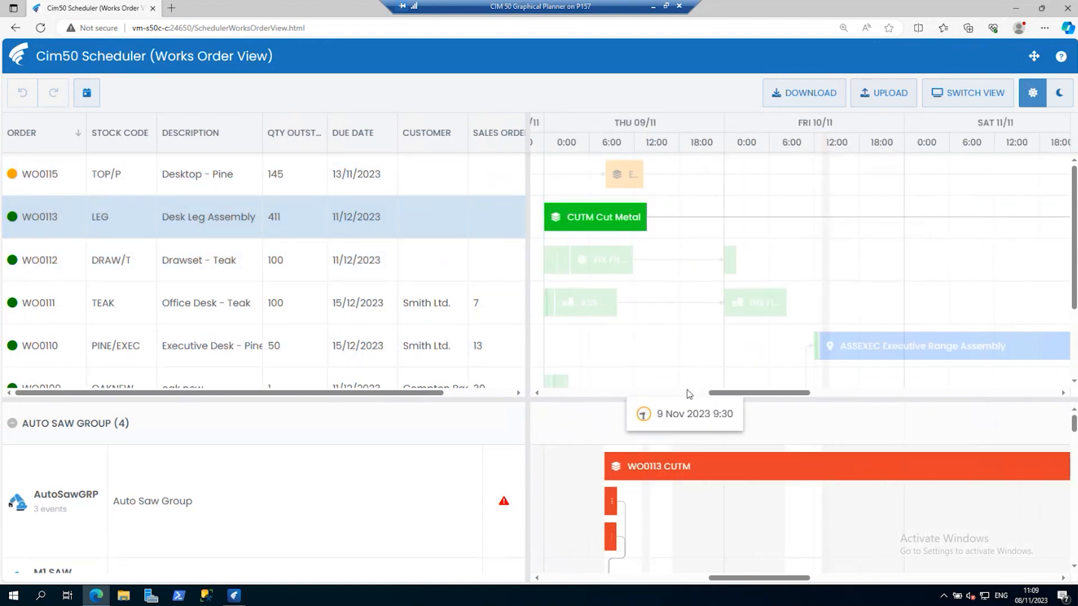
{"action": "mouse_move", "coordinate": [750, 396]}
{"action": "left_mouse_down"}
{"action": "mouse_move", "coordinate": [672, 393]}
{"action": "mouse_move", "coordinate": [732, 392]}
{"action": "left_mouse_up"}
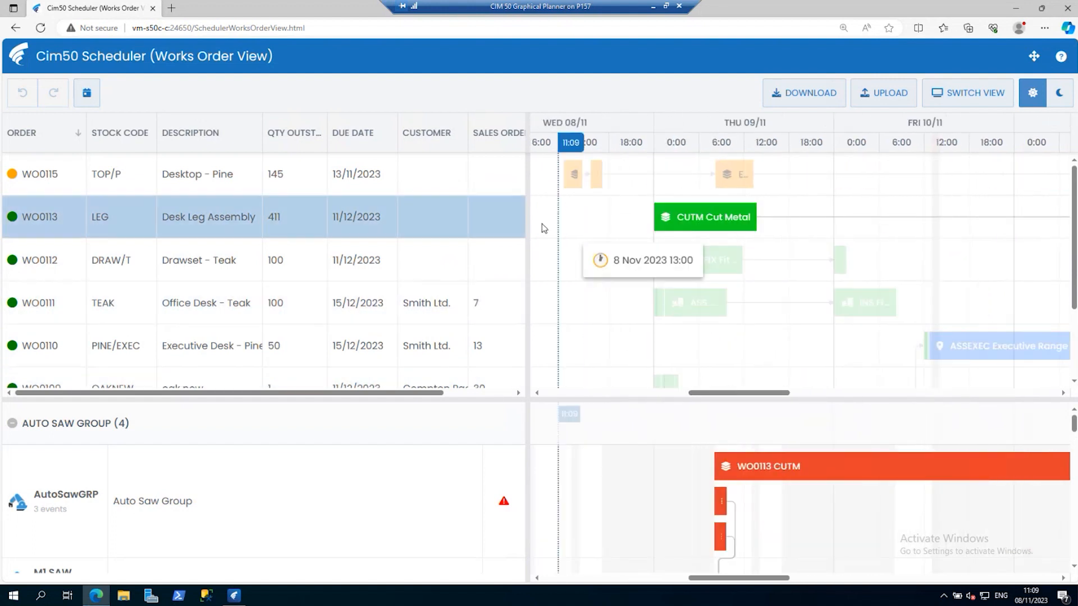
Highlight works orders WO0115 and WO0113 in turn and examine the timing of their operations on the timeline.
{"action": "left_click", "coordinate": [500, 180]}
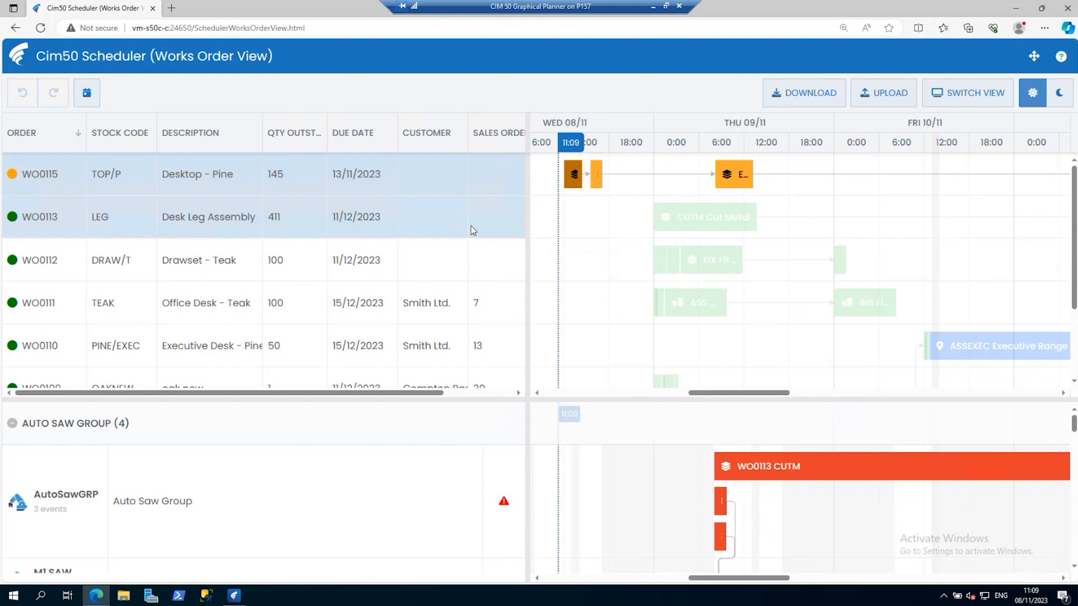
{"action": "left_click", "coordinate": [318, 229]}
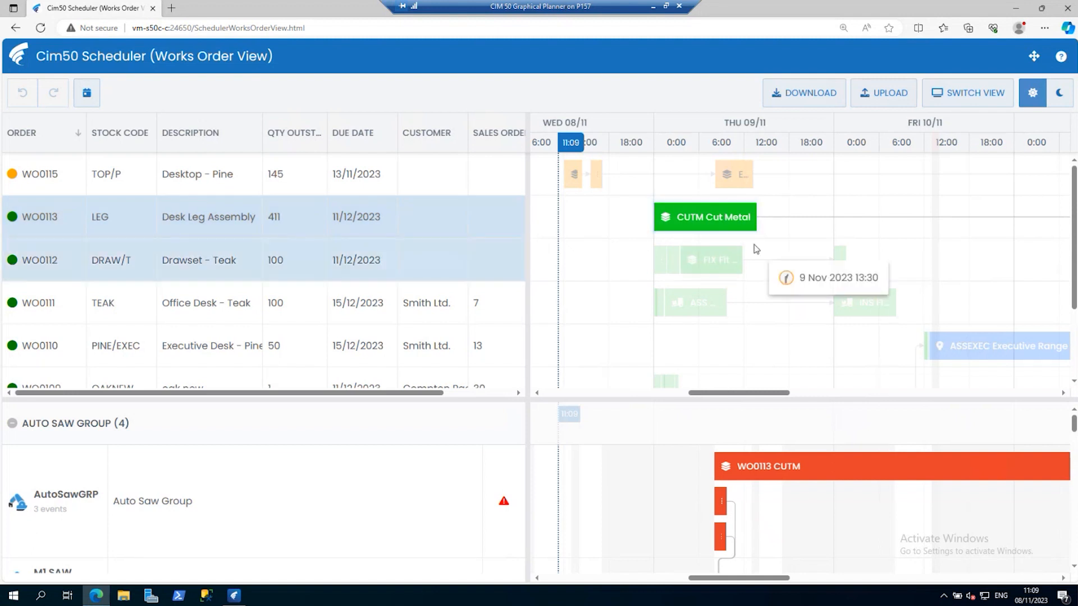
{"action": "mouse_move", "coordinate": [682, 217]}
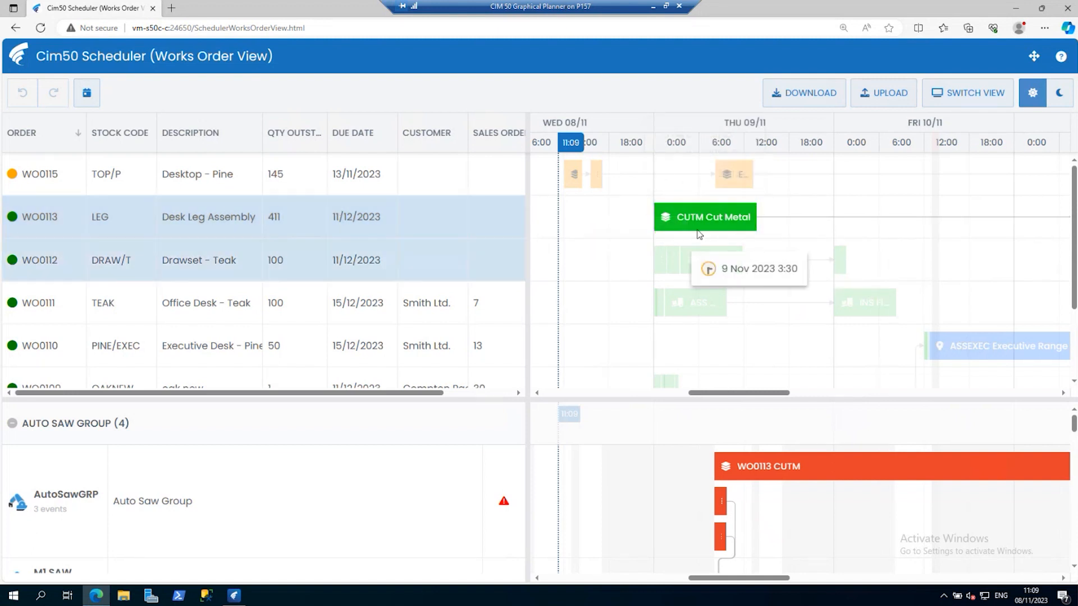
{"action": "mouse_move", "coordinate": [698, 234]}
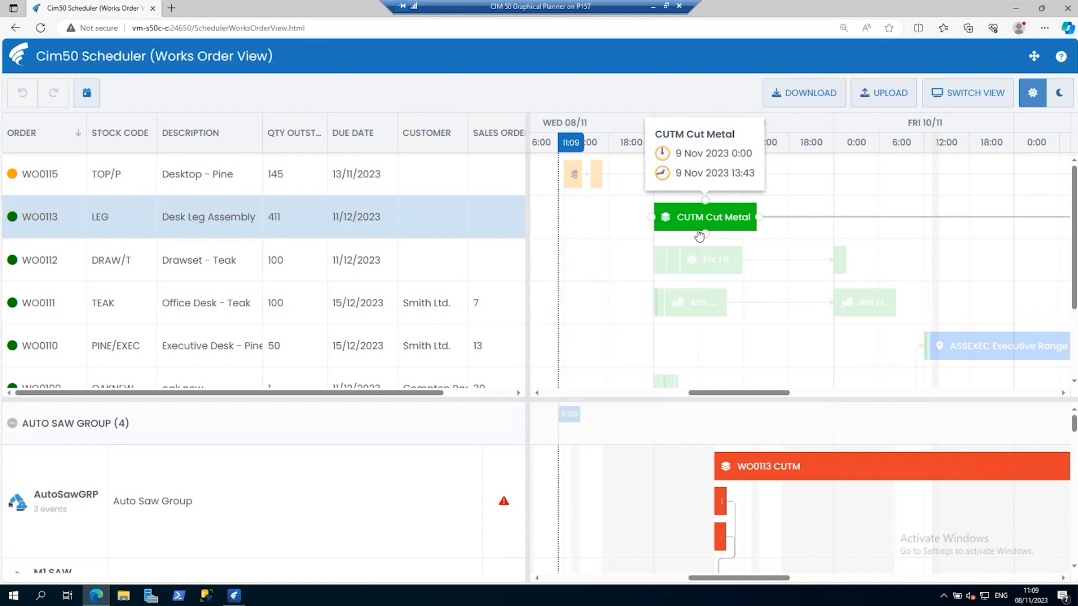
{"action": "left_click", "coordinate": [444, 182]}
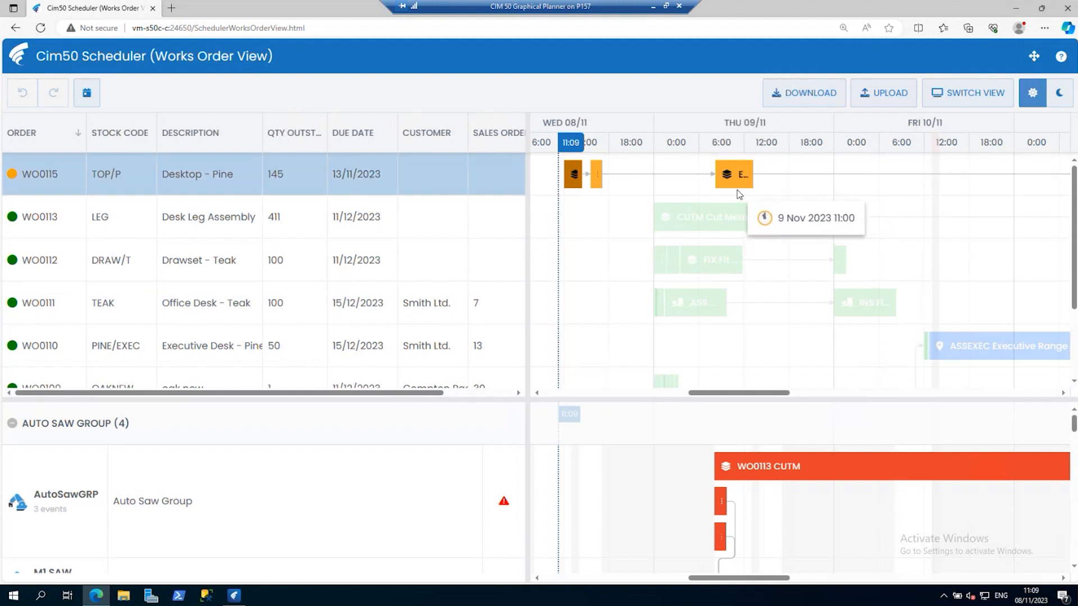
{"action": "mouse_move", "coordinate": [730, 186]}
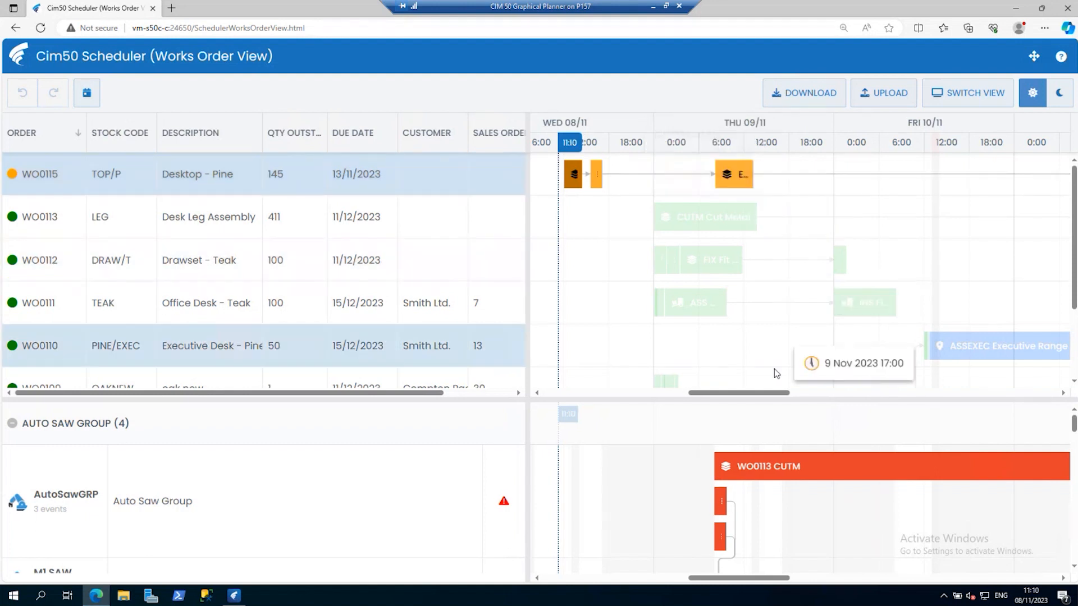
Move the POL Finish operation of works order WO0115 earlier to Monday 13 November.
{"action": "left_click_drag", "start_coordinate": [762, 395], "coordinate": [892, 390]}
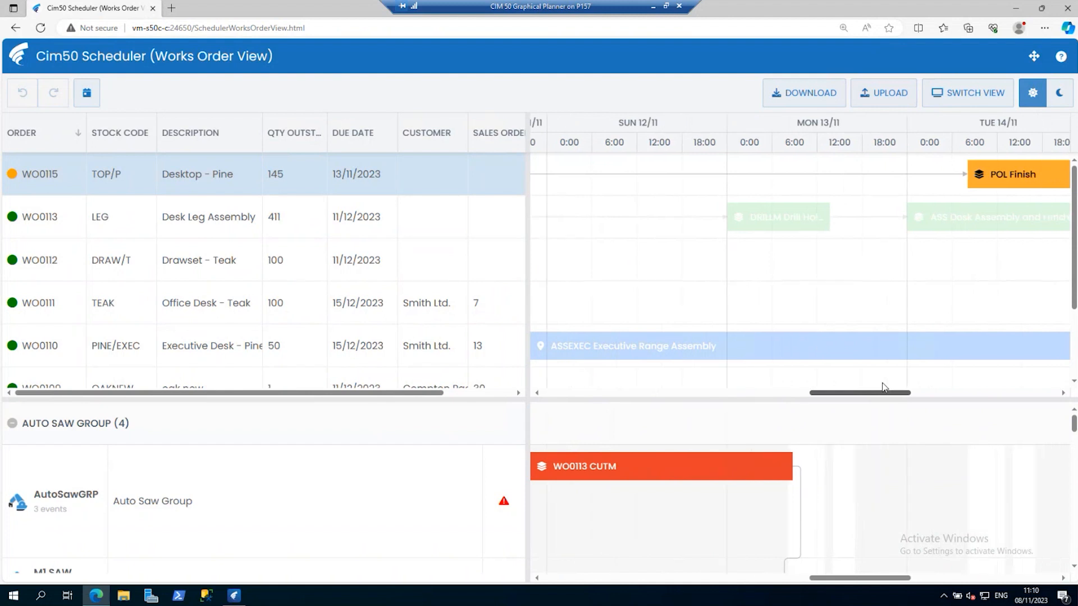
{"action": "left_click", "coordinate": [1013, 178]}
{"action": "left_click_drag", "start_coordinate": [1013, 178], "coordinate": [784, 169]}
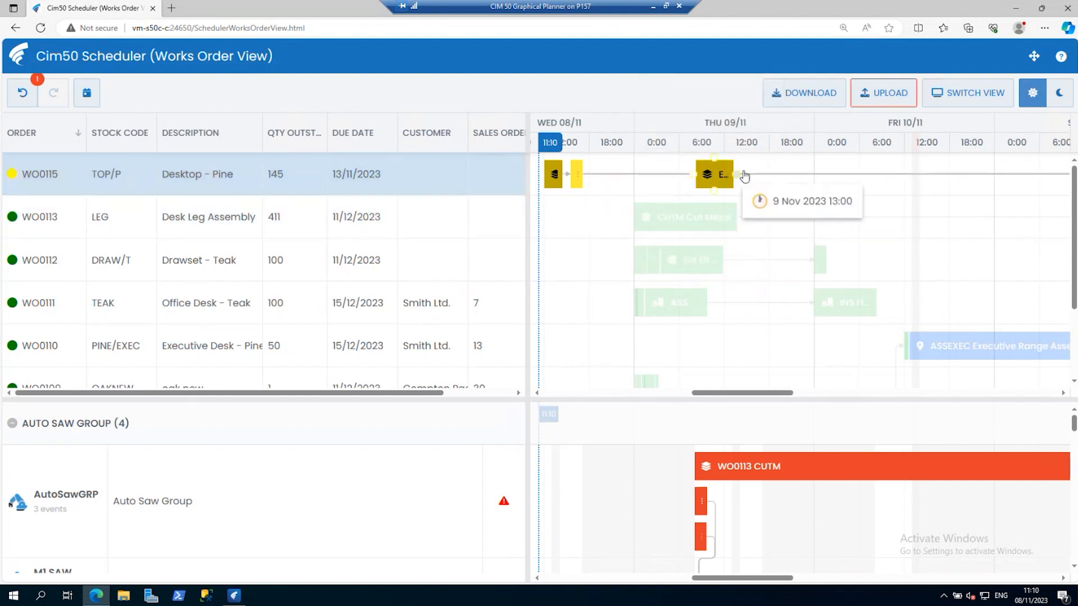
Highlight the Cut Metal operation of WO0113 and examine the conflicting operations loaded on the Auto Saw Group.
{"action": "left_click", "coordinate": [691, 219]}
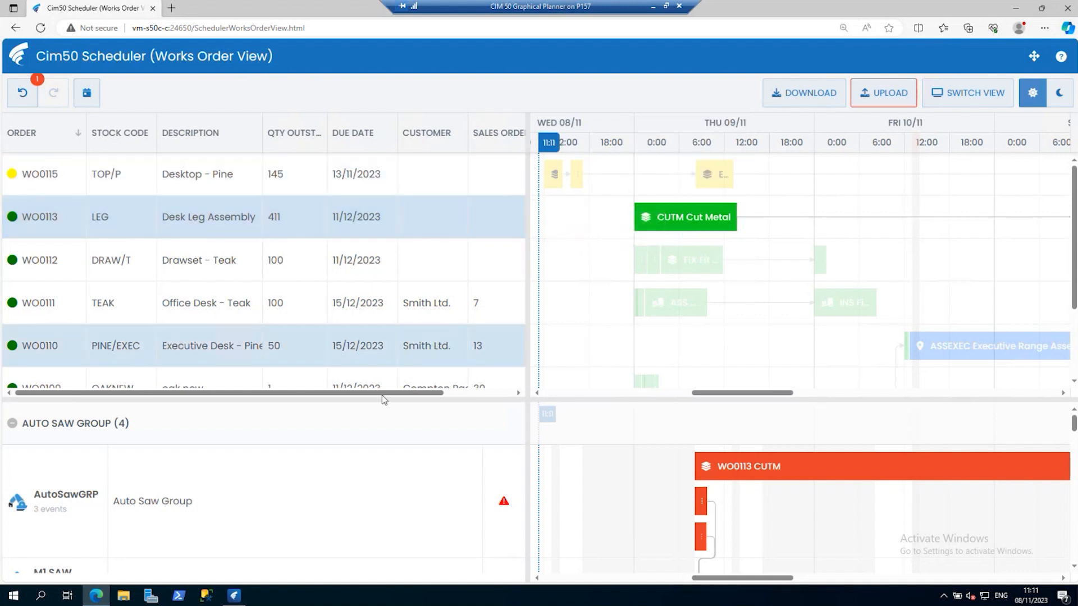
{"action": "mouse_move", "coordinate": [1074, 237]}
{"action": "left_mouse_down"}
{"action": "mouse_move", "coordinate": [1065, 290]}
{"action": "mouse_move", "coordinate": [1071, 235]}
{"action": "left_mouse_up"}
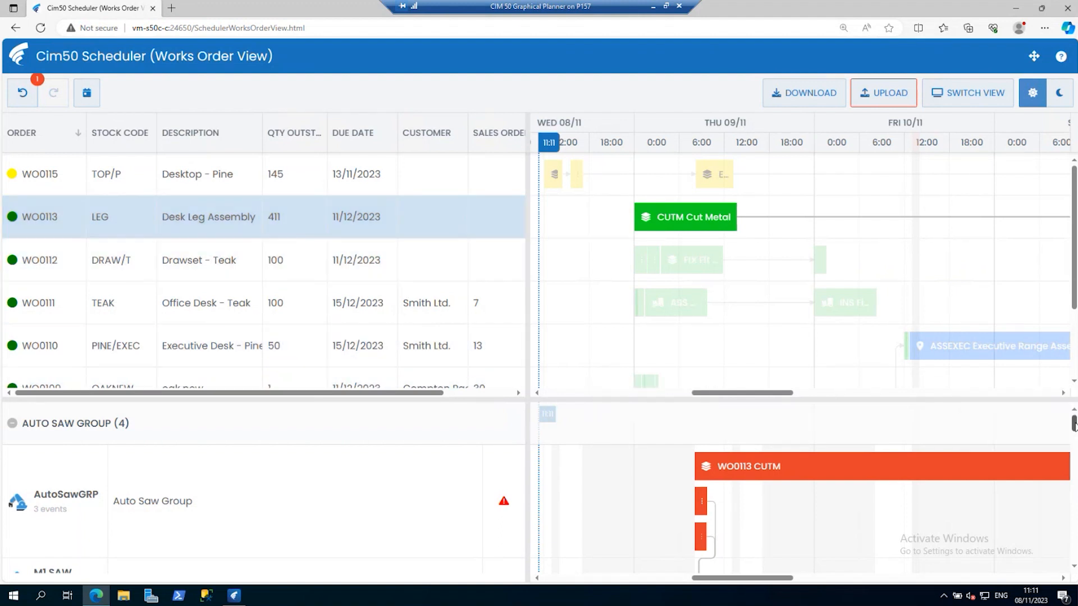
{"action": "left_click_drag", "start_coordinate": [1073, 425], "coordinate": [1074, 430]}
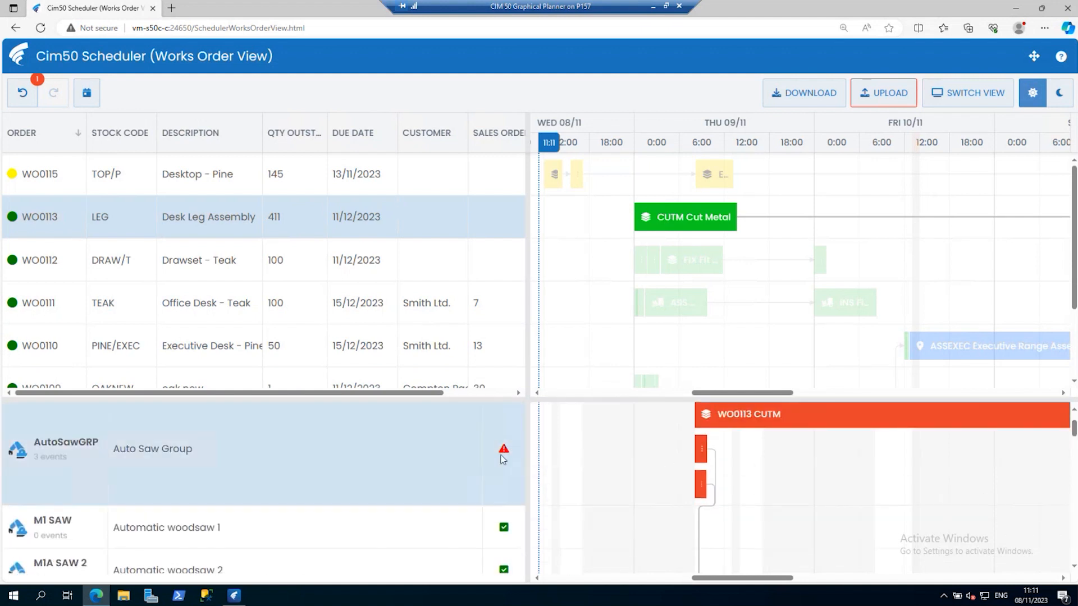
{"action": "mouse_move", "coordinate": [503, 460]}
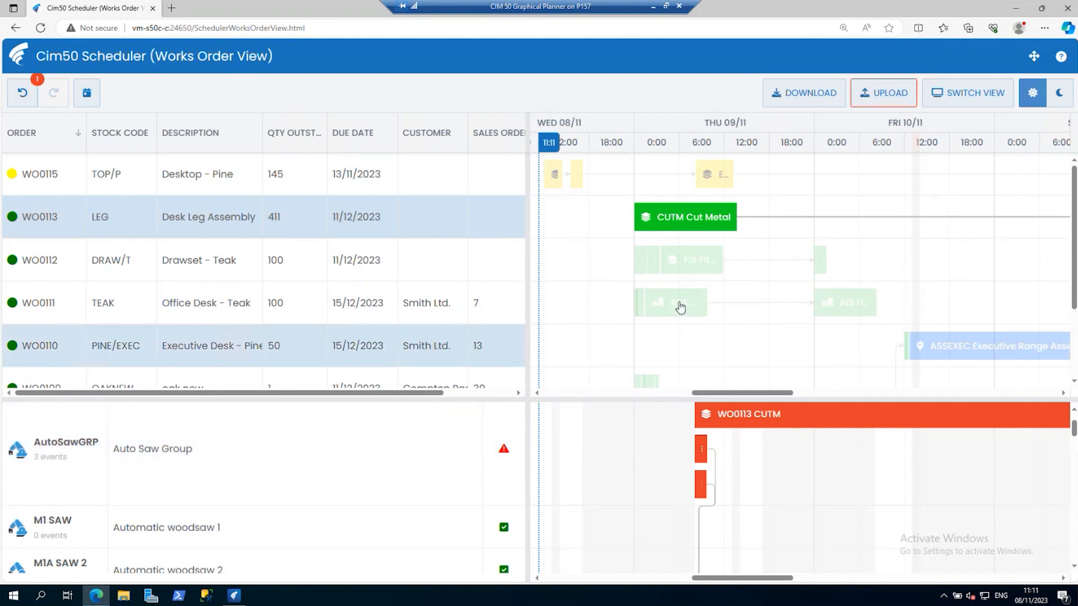
{"action": "mouse_move", "coordinate": [677, 227]}
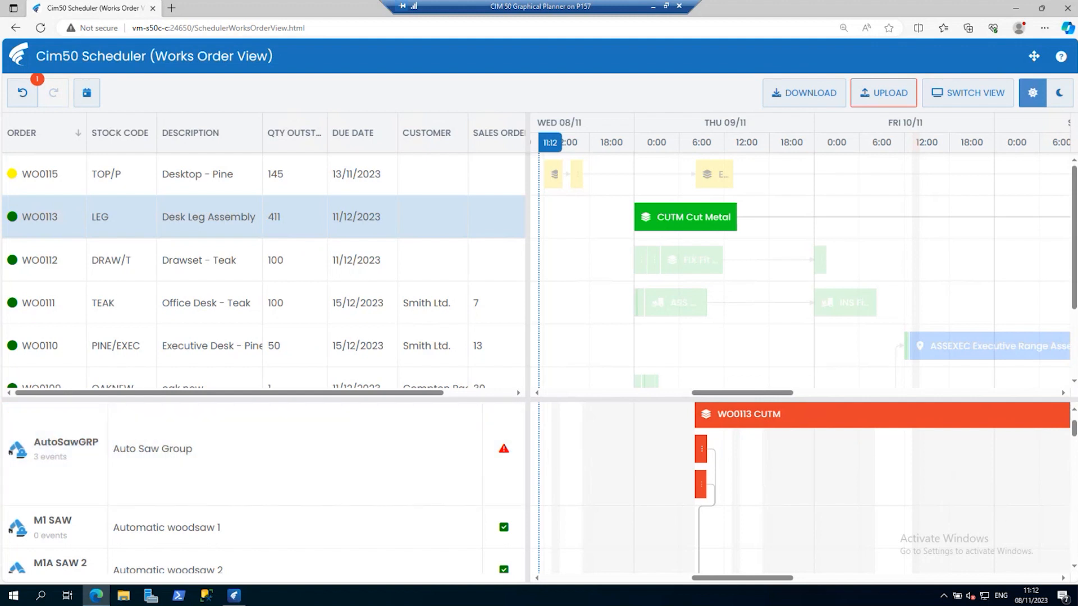
{"action": "mouse_move", "coordinate": [1073, 426]}
{"action": "left_mouse_down"}
{"action": "mouse_move", "coordinate": [1073, 444]}
{"action": "mouse_move", "coordinate": [1073, 422]}
{"action": "mouse_move", "coordinate": [1073, 431]}
{"action": "left_mouse_up"}
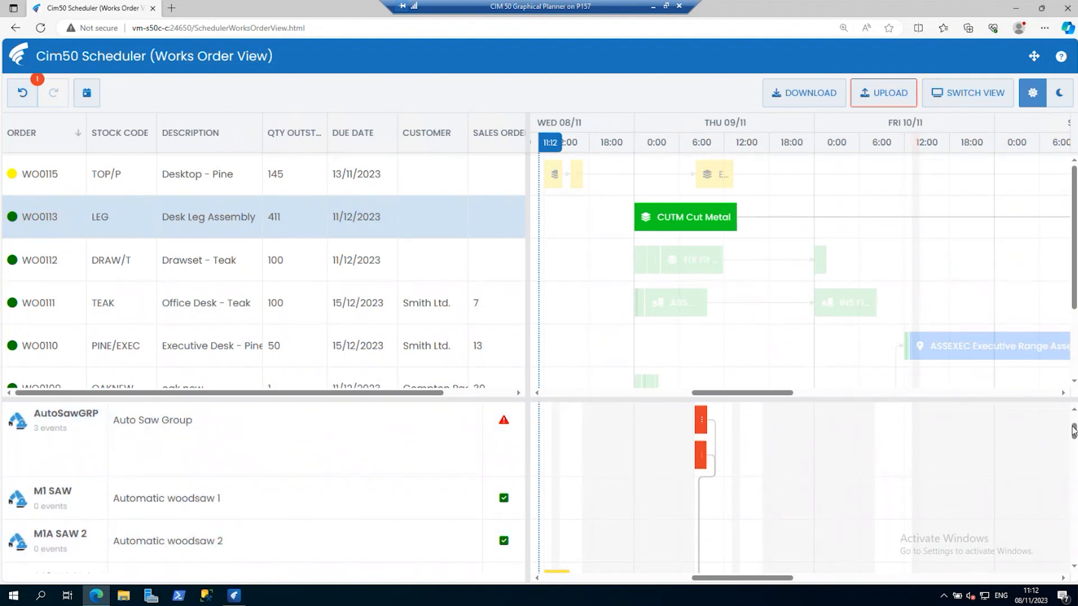
{"action": "left_click_drag", "start_coordinate": [1074, 431], "coordinate": [1074, 428]}
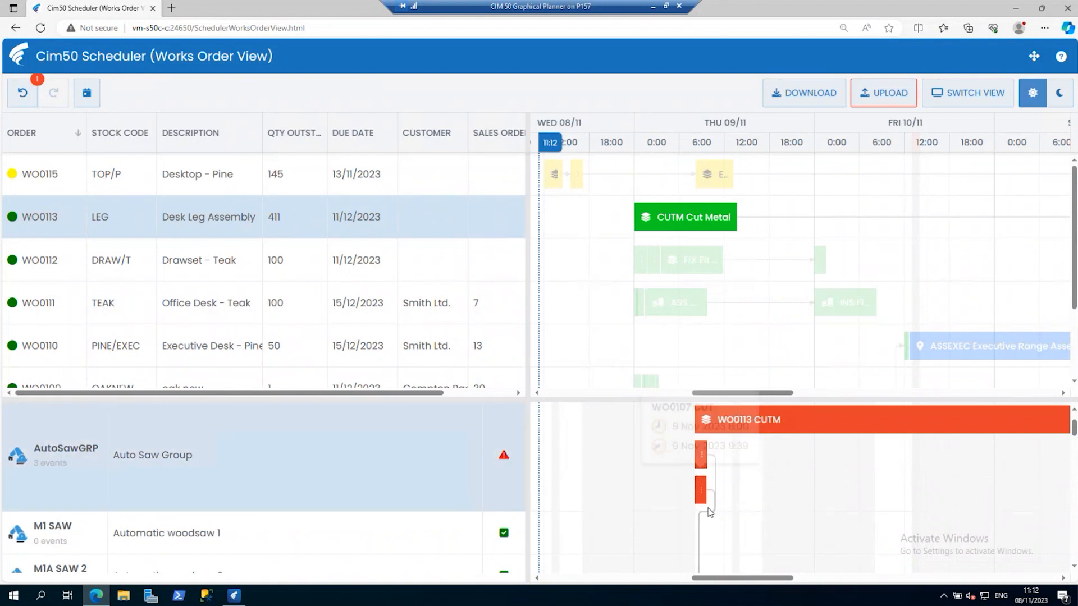
Reassign the conflicting Auto Saw Group operations to other saws, placing WO0113 CUTM on M1 SAW.
{"action": "left_click_drag", "start_coordinate": [703, 494], "coordinate": [702, 443]}
{"action": "left_click_drag", "start_coordinate": [1073, 449], "coordinate": [1074, 428]}
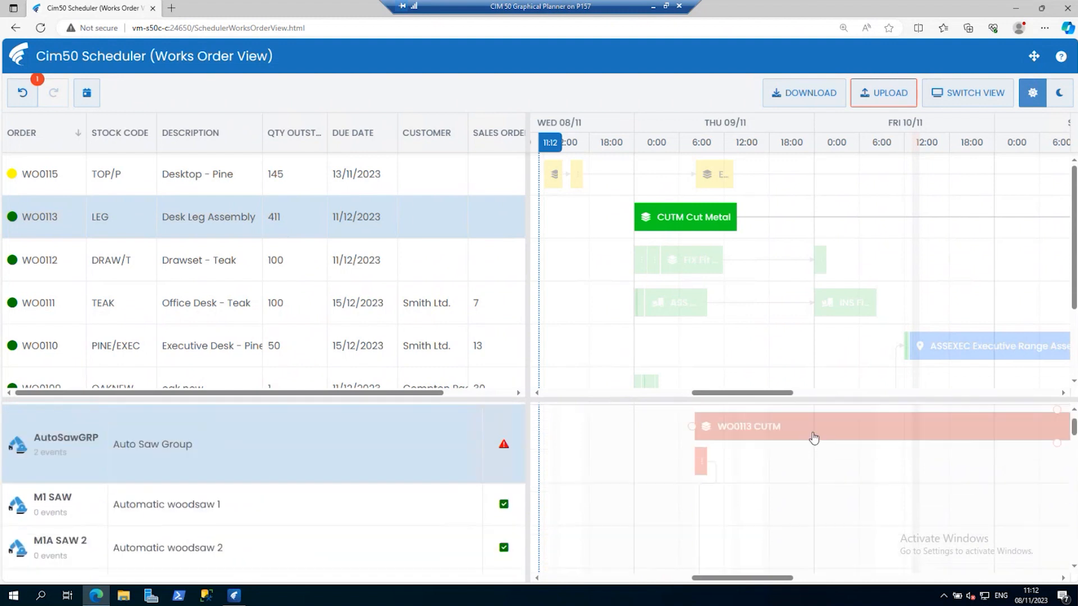
{"action": "left_click_drag", "start_coordinate": [704, 466], "coordinate": [705, 498]}
{"action": "left_click_drag", "start_coordinate": [739, 439], "coordinate": [742, 474]}
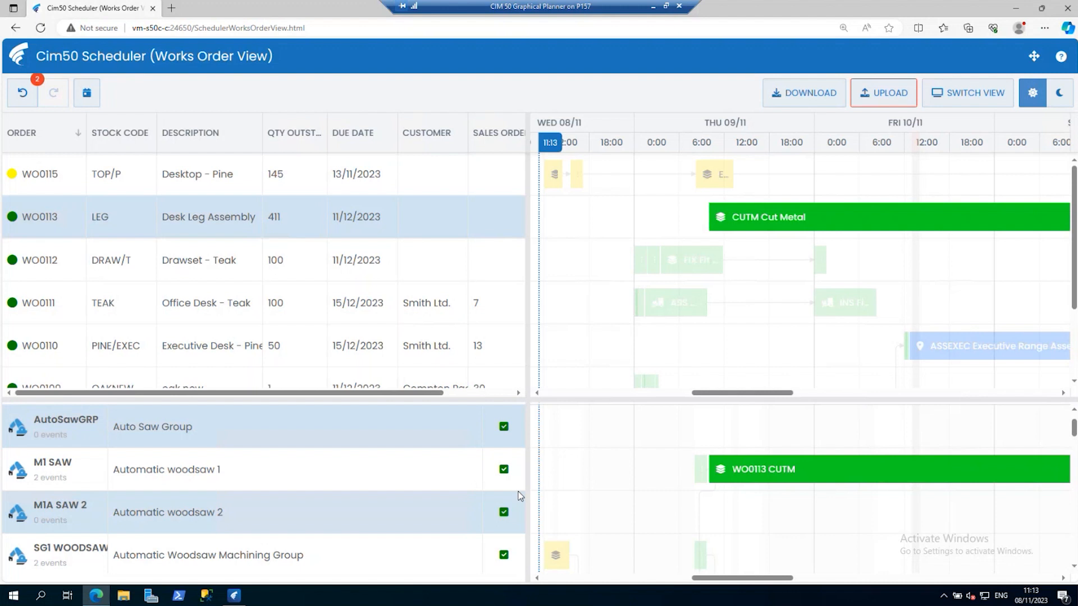
{"action": "mouse_move", "coordinate": [741, 472]}
{"action": "left_click_drag", "start_coordinate": [761, 474], "coordinate": [773, 500]}
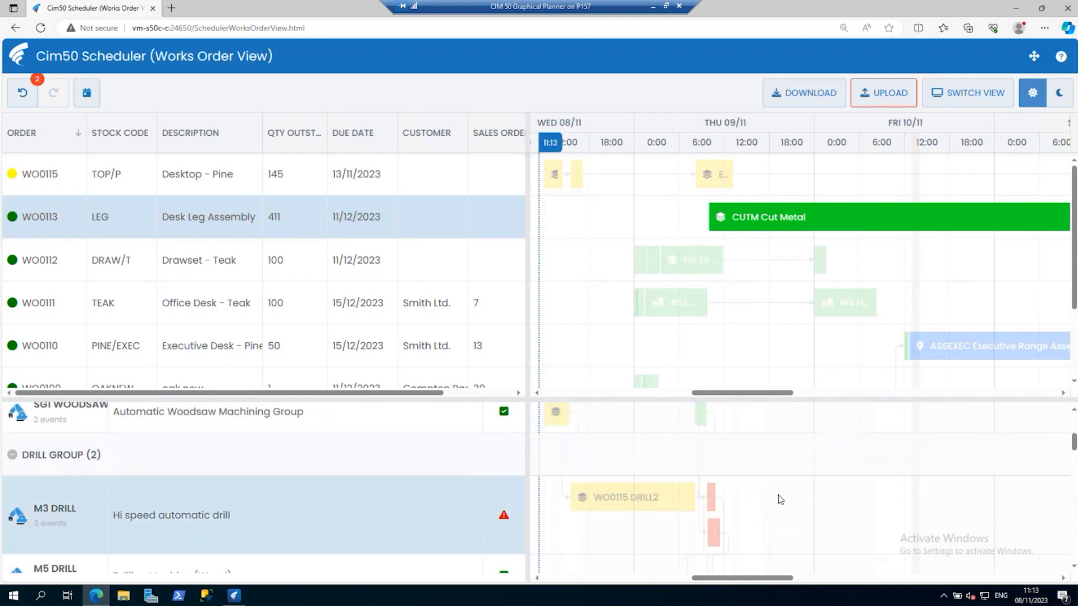
Reassign the WO0112 DRILL operation from M3 DRILL to M5 DRILL in the drill group.
{"action": "scroll", "coordinate": [777, 497], "scroll_direction": "up", "scroll_amount": 2}
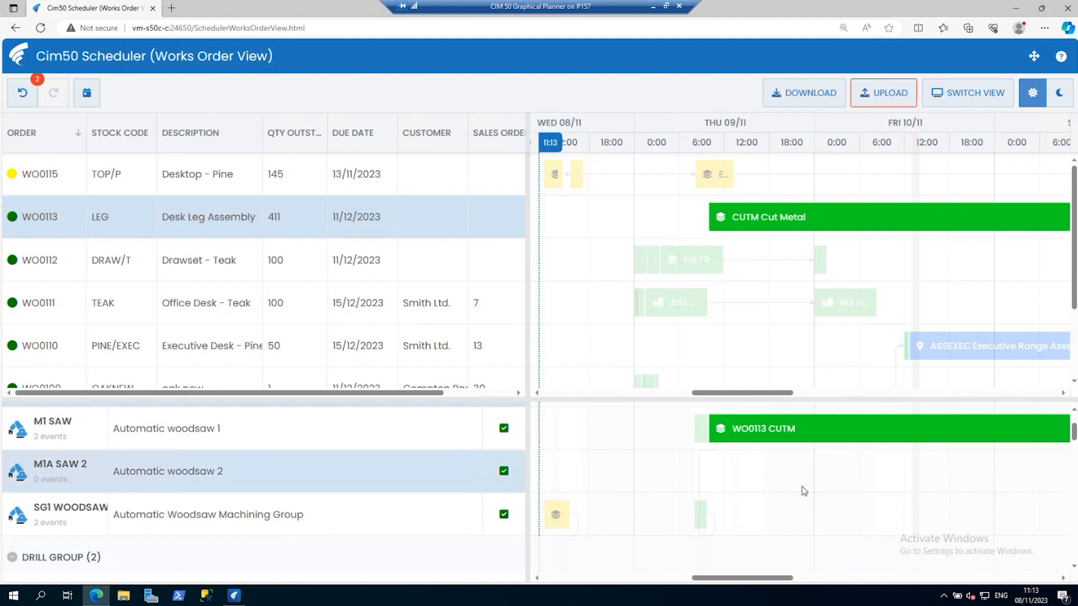
{"action": "scroll", "coordinate": [791, 477], "scroll_direction": "down", "scroll_amount": 1}
{"action": "scroll", "coordinate": [791, 477], "scroll_direction": "down", "scroll_amount": 4}
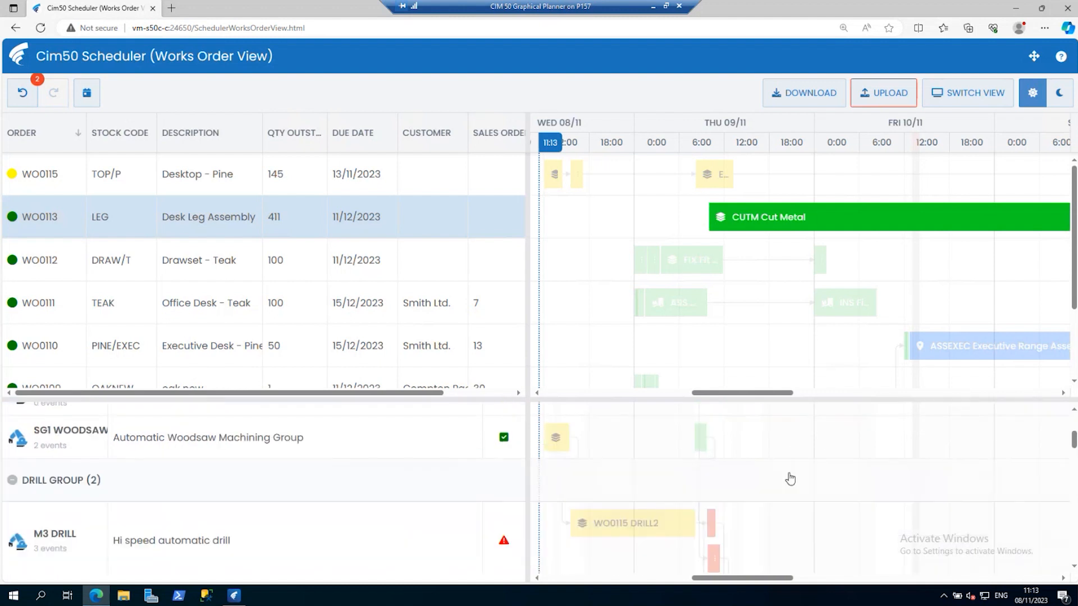
{"action": "scroll", "coordinate": [786, 481], "scroll_direction": "down", "scroll_amount": 1}
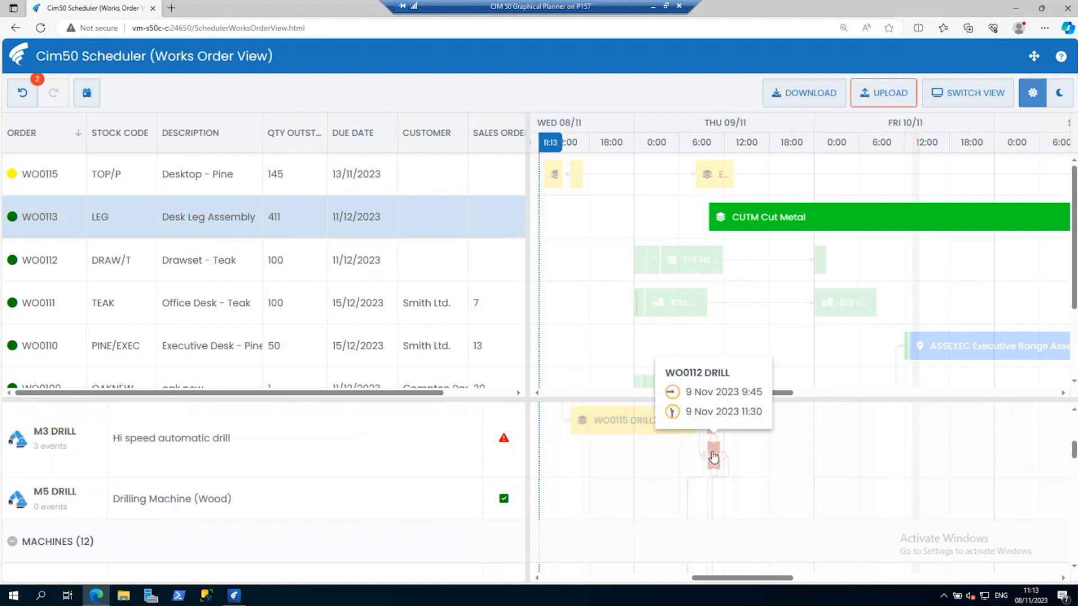
{"action": "left_click_drag", "start_coordinate": [712, 457], "coordinate": [720, 499]}
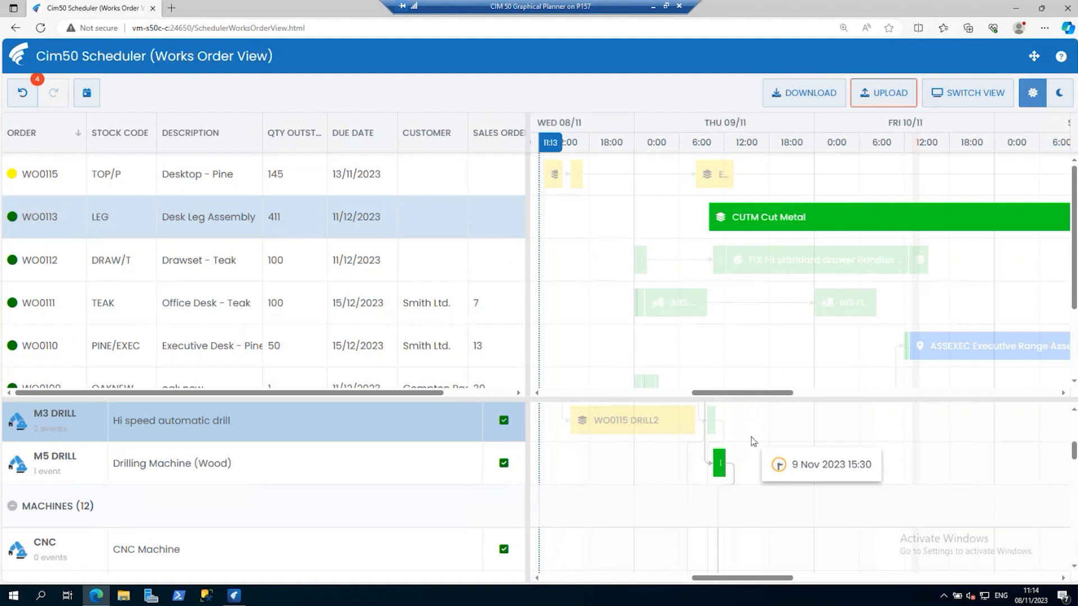
Resolve the Finishing conflict by moving WO0107 POL to start 10 November 10:00 and reassigning the WO0115 operation from FIN to FIT.
{"action": "scroll", "coordinate": [752, 444], "scroll_direction": "down", "scroll_amount": 3}
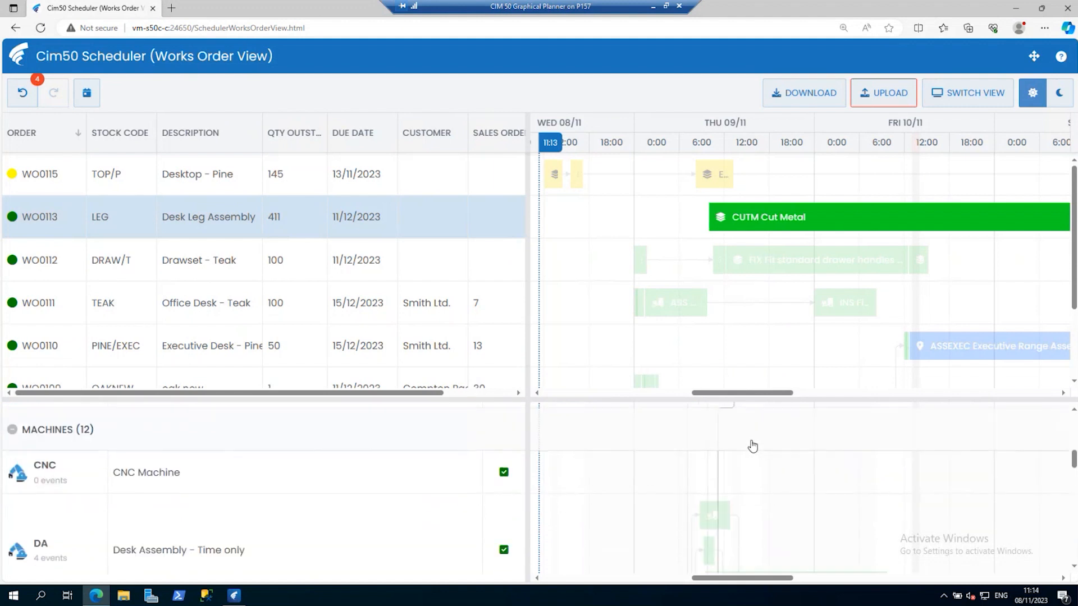
{"action": "scroll", "coordinate": [751, 443], "scroll_direction": "down", "scroll_amount": 1}
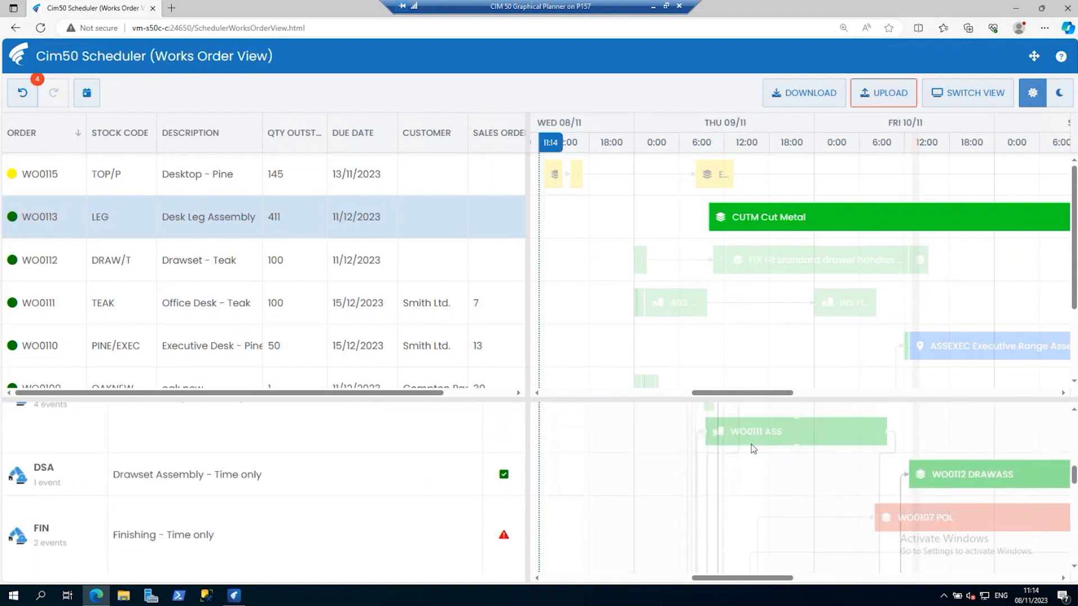
{"action": "scroll", "coordinate": [751, 446], "scroll_direction": "down", "scroll_amount": 1}
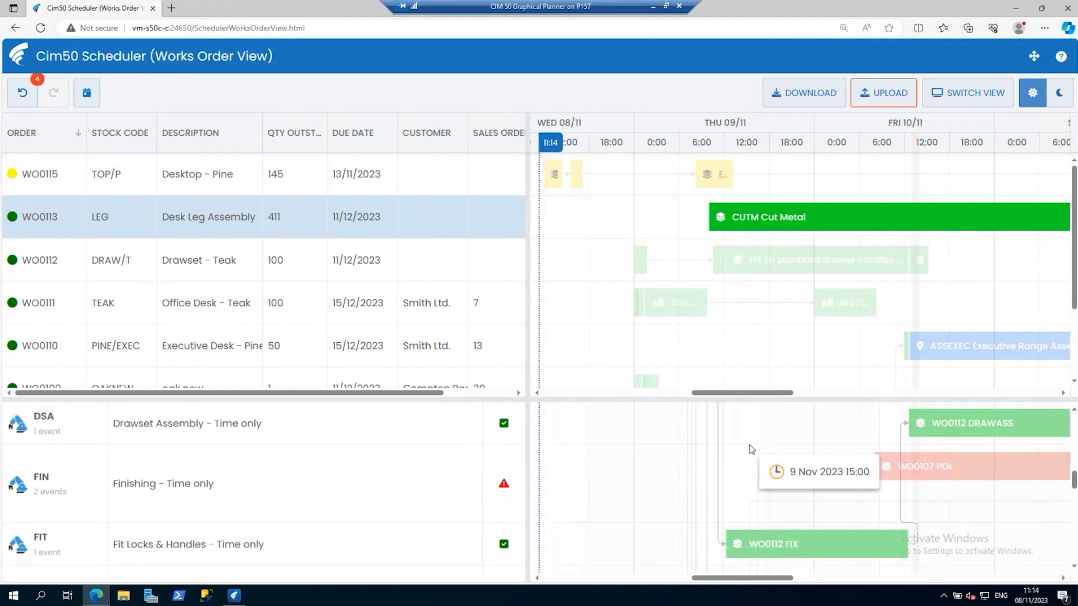
{"action": "left_click", "coordinate": [903, 478]}
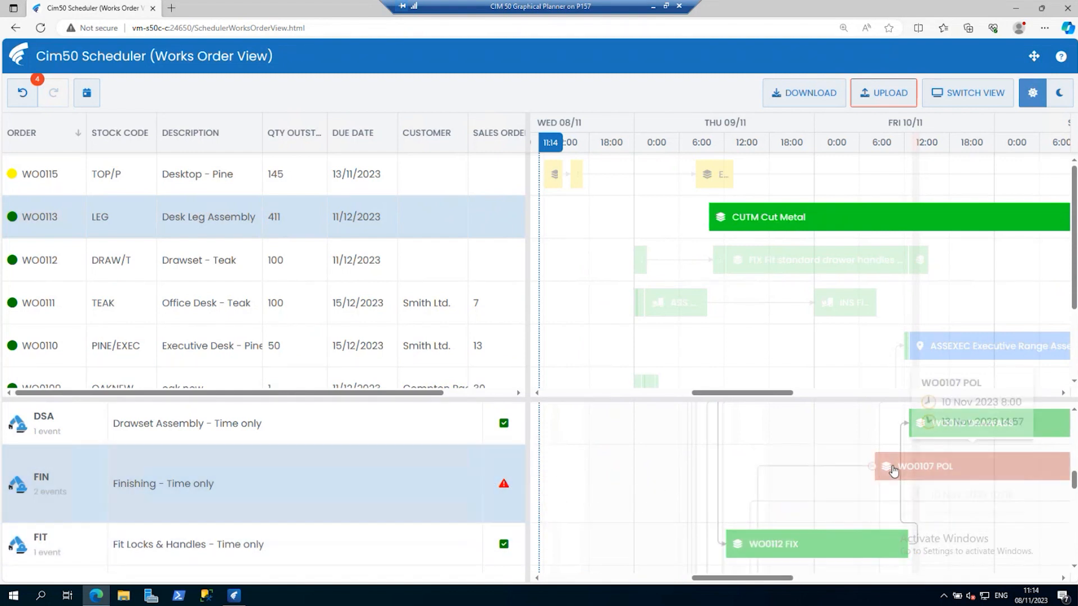
{"action": "left_click_drag", "start_coordinate": [891, 473], "coordinate": [966, 474]}
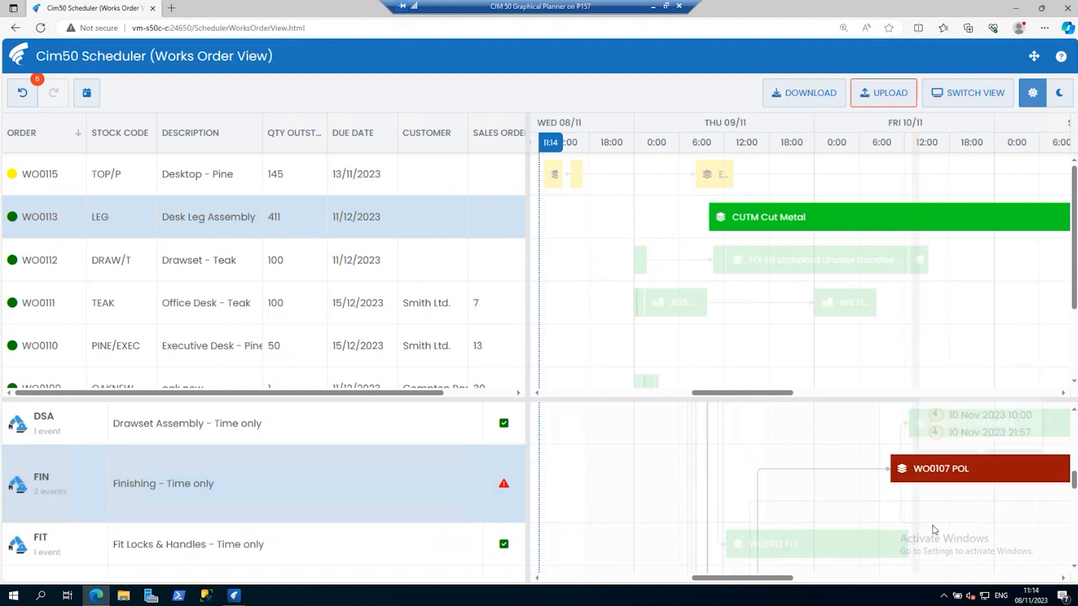
{"action": "left_click_drag", "start_coordinate": [772, 578], "coordinate": [896, 562]}
{"action": "left_click_drag", "start_coordinate": [777, 503], "coordinate": [776, 529]}
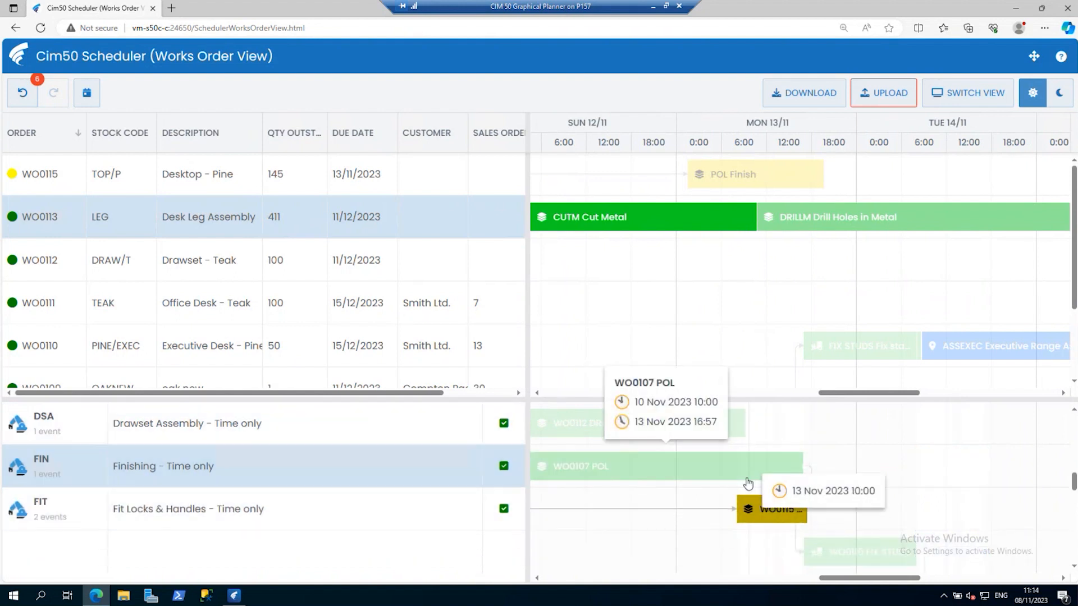
Reassign the conflicting inspection operation on Thursday 9 November from INSP to the KITPACK resource.
{"action": "scroll", "coordinate": [441, 469], "scroll_direction": "up", "scroll_amount": 3}
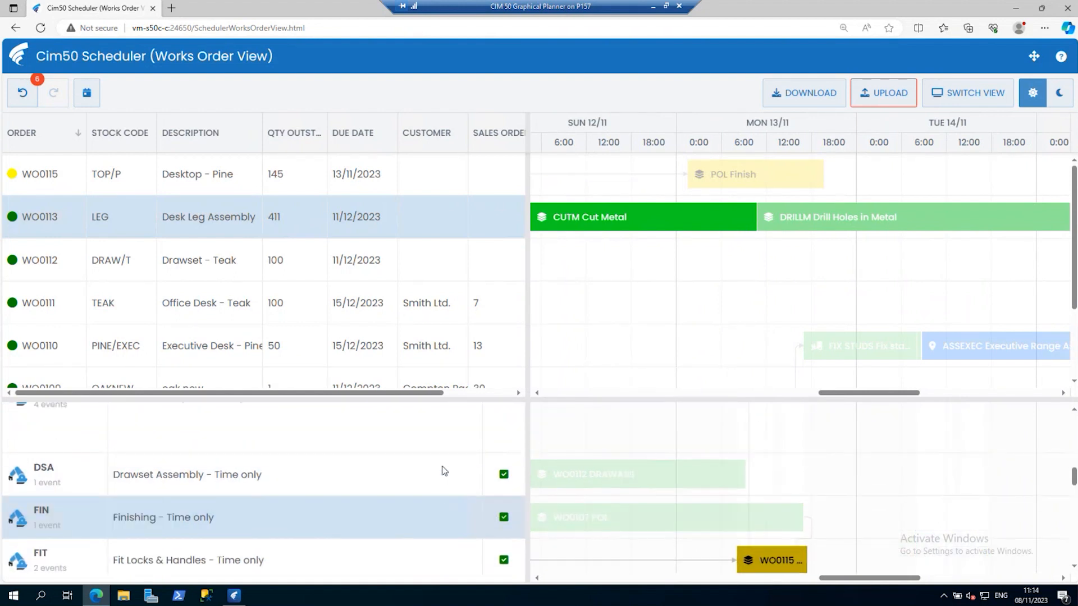
{"action": "scroll", "coordinate": [444, 471], "scroll_direction": "up", "scroll_amount": 4}
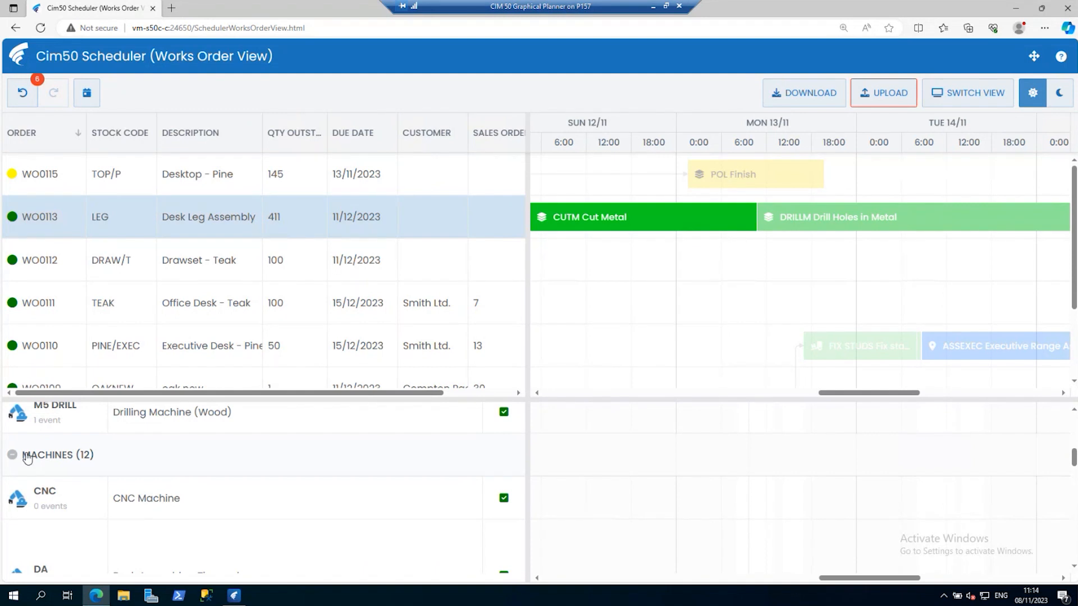
{"action": "scroll", "coordinate": [767, 513], "scroll_direction": "down", "scroll_amount": 2}
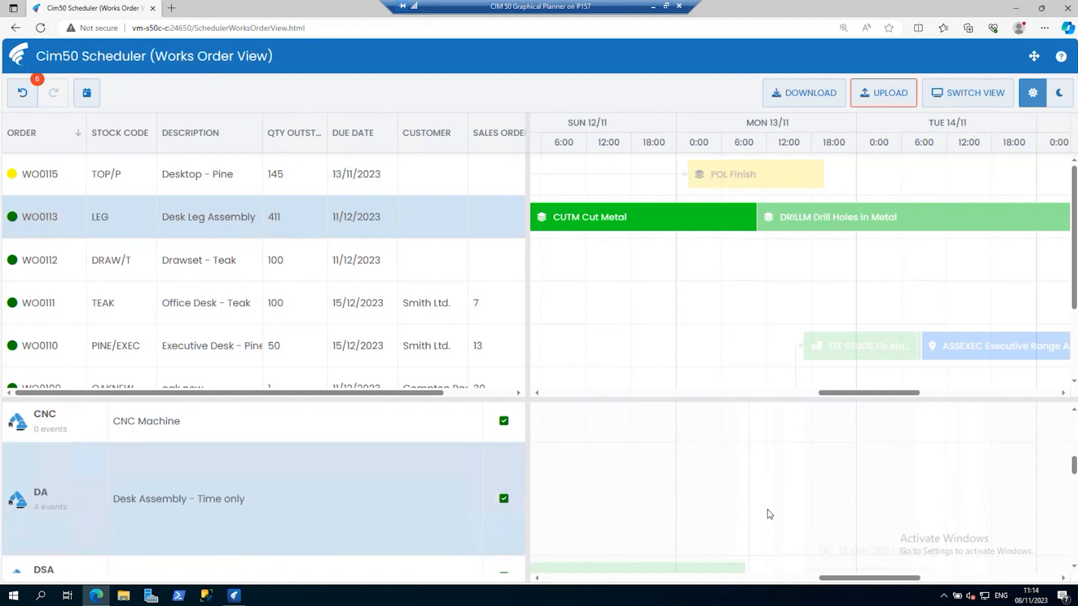
{"action": "scroll", "coordinate": [765, 512], "scroll_direction": "down", "scroll_amount": 4}
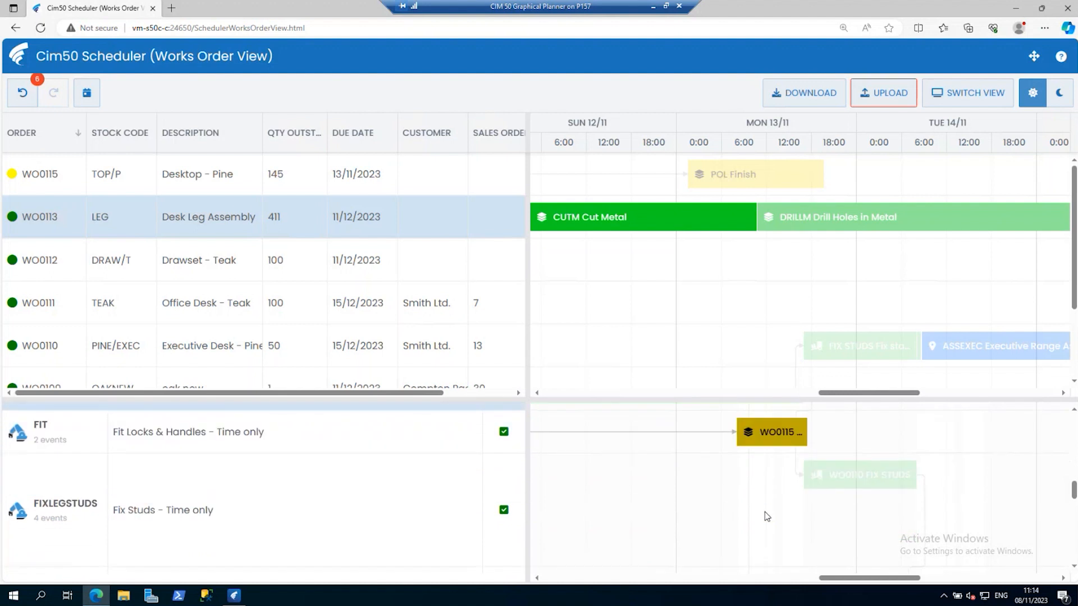
{"action": "scroll", "coordinate": [764, 514], "scroll_direction": "down", "scroll_amount": 1}
{"action": "scroll", "coordinate": [767, 516], "scroll_direction": "down", "scroll_amount": 1}
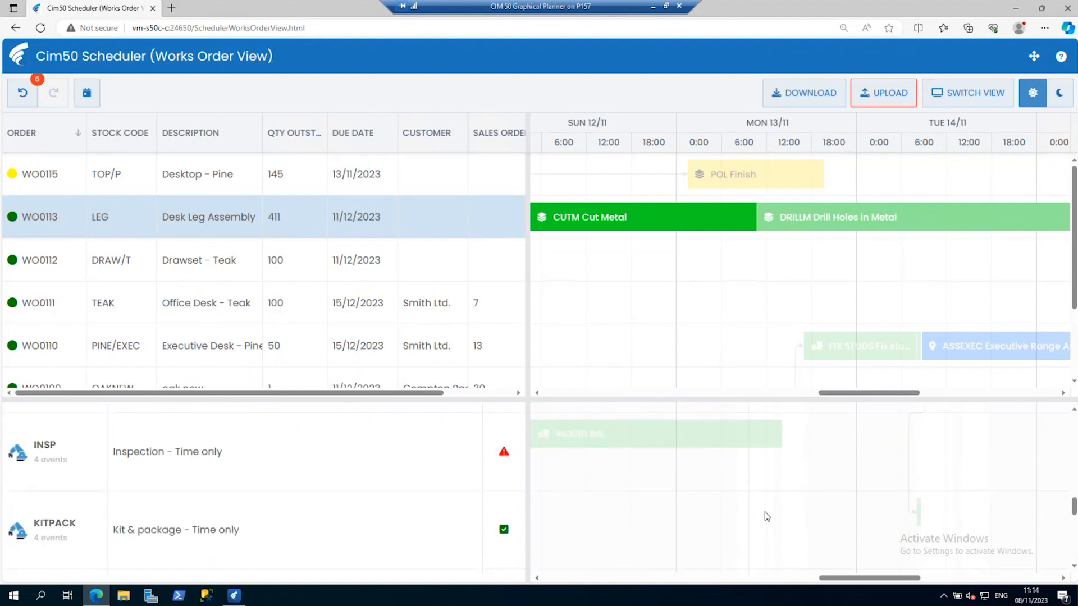
{"action": "left_click_drag", "start_coordinate": [847, 583], "coordinate": [700, 584]}
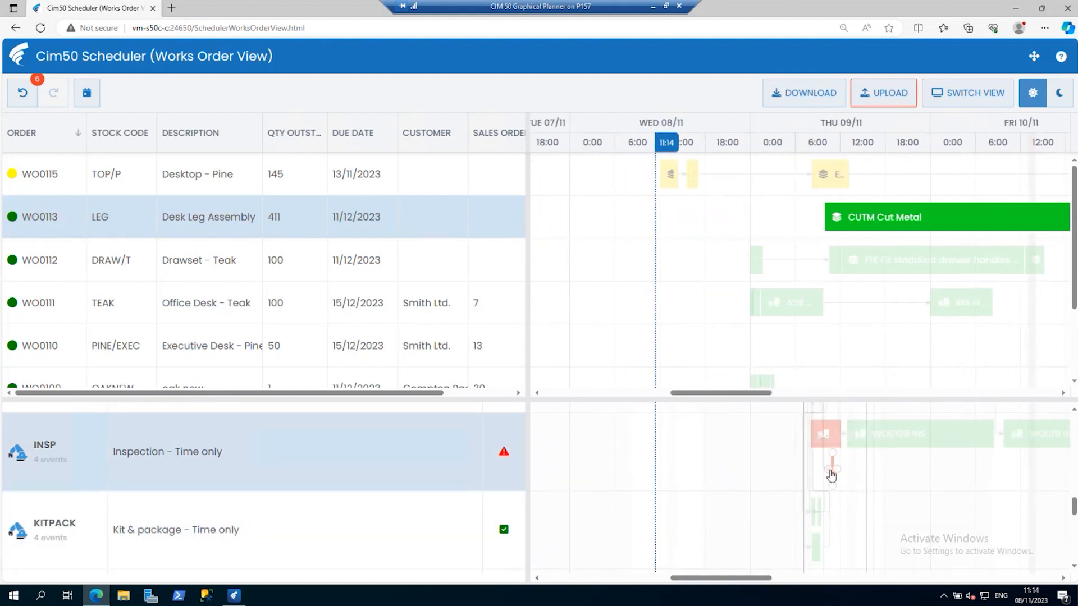
{"action": "left_click_drag", "start_coordinate": [825, 434], "coordinate": [852, 508]}
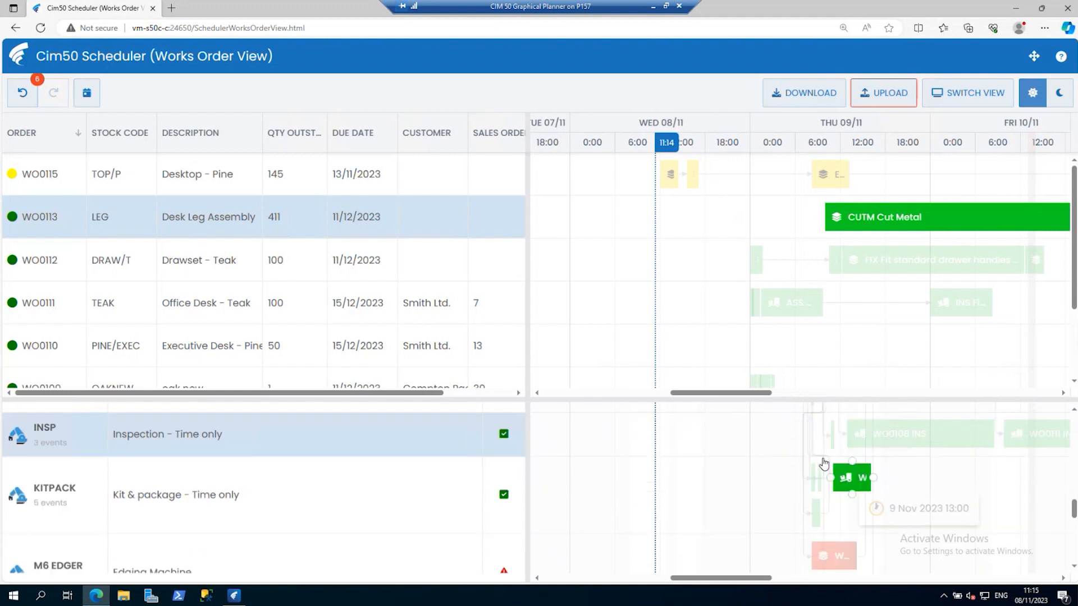
Move the WO0107 EDGE operation on M6 EDGER later on 9 November so it starts after the other edging operation.
{"action": "scroll", "coordinate": [831, 530], "scroll_direction": "down", "scroll_amount": 1}
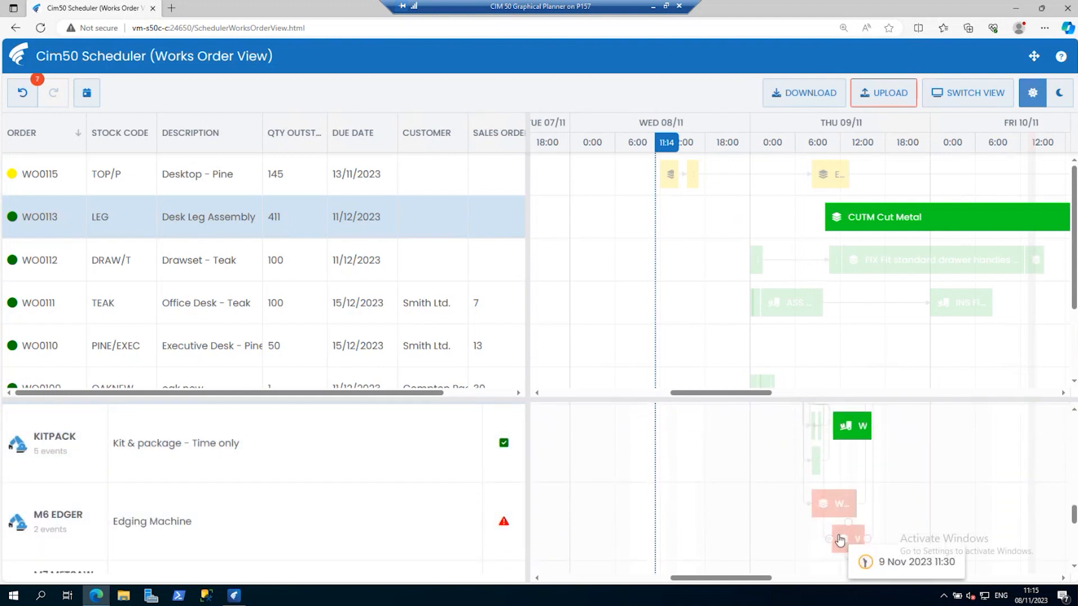
{"action": "scroll", "coordinate": [843, 537], "scroll_direction": "down", "scroll_amount": 1}
{"action": "left_click_drag", "start_coordinate": [851, 512], "coordinate": [881, 510]}
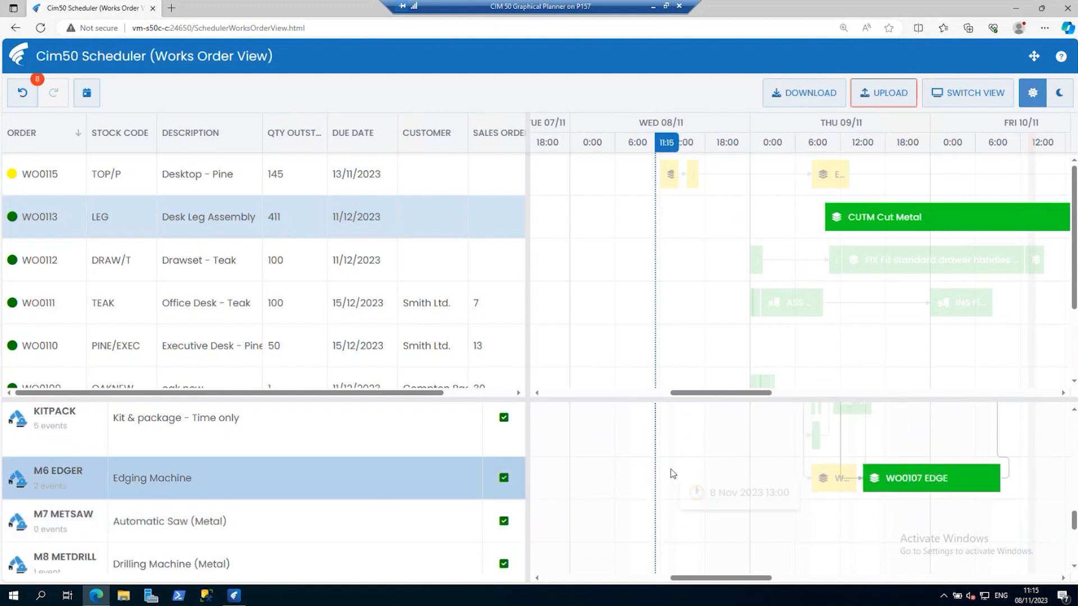
Check the remaining machine resources and the works order list for outstanding conflicts or late orders.
{"action": "scroll", "coordinate": [674, 477], "scroll_direction": "down", "scroll_amount": 3}
{"action": "scroll", "coordinate": [684, 483], "scroll_direction": "down", "scroll_amount": 4}
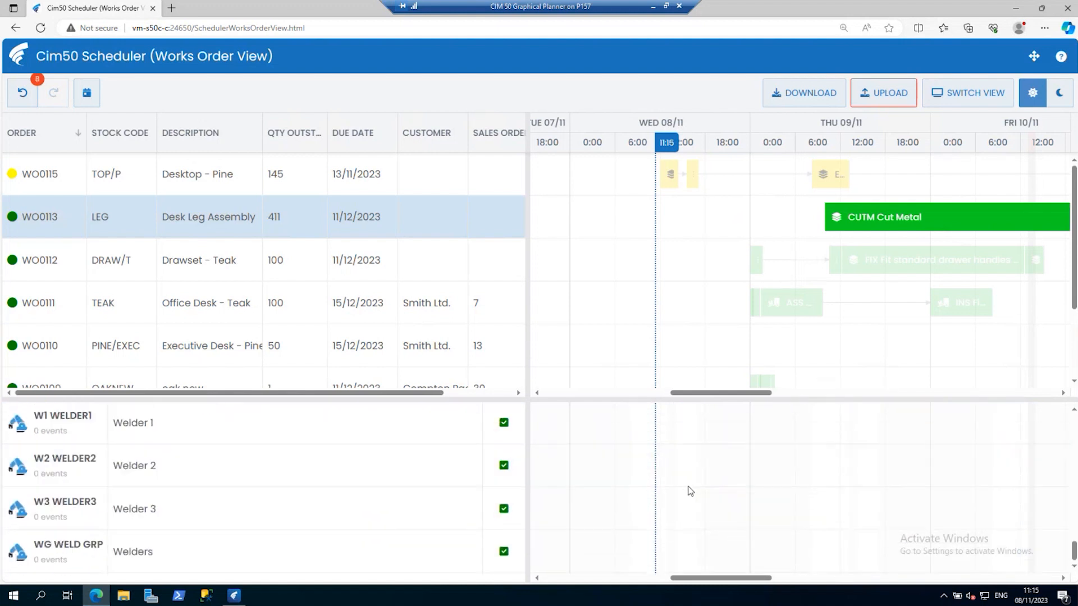
{"action": "scroll", "coordinate": [688, 491], "scroll_direction": "up", "scroll_amount": 4}
{"action": "scroll", "coordinate": [691, 496], "scroll_direction": "up", "scroll_amount": 6}
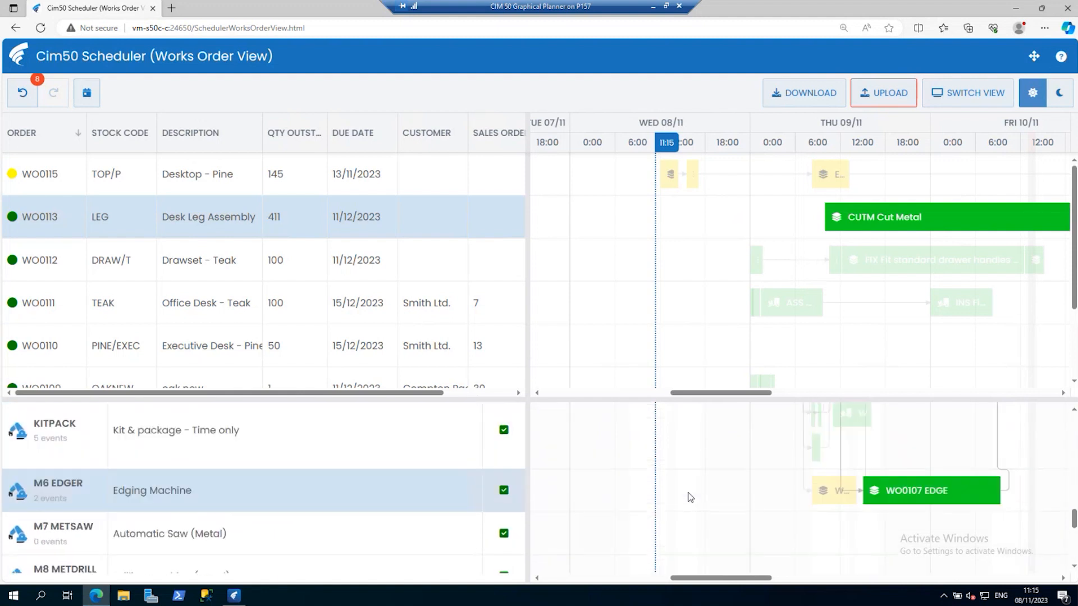
{"action": "scroll", "coordinate": [694, 491], "scroll_direction": "up", "scroll_amount": 1}
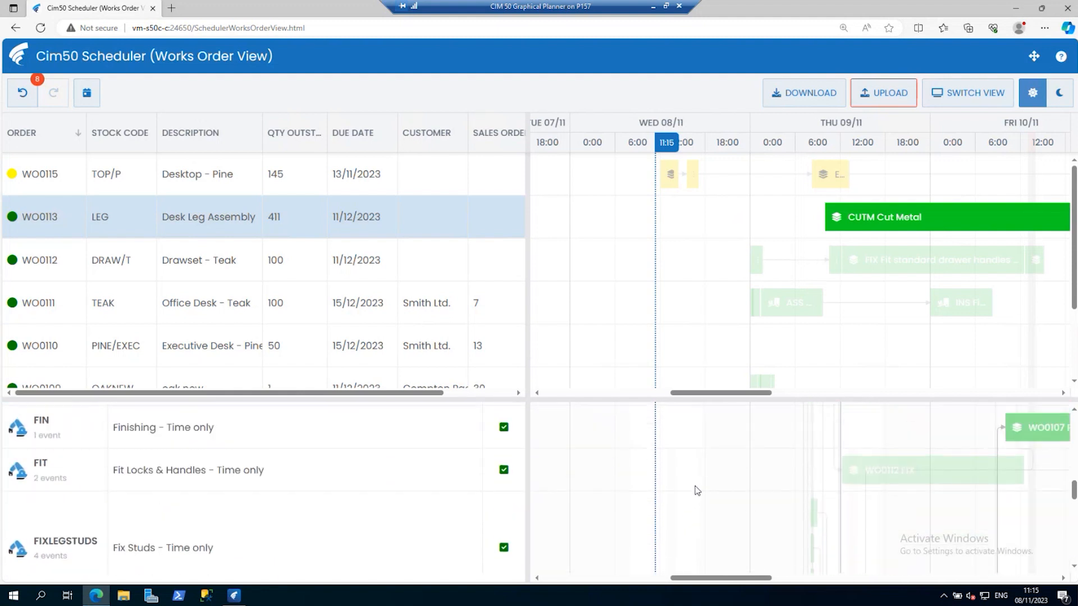
{"action": "scroll", "coordinate": [414, 456], "scroll_direction": "up", "scroll_amount": 3}
{"action": "scroll", "coordinate": [681, 498], "scroll_direction": "up", "scroll_amount": 5}
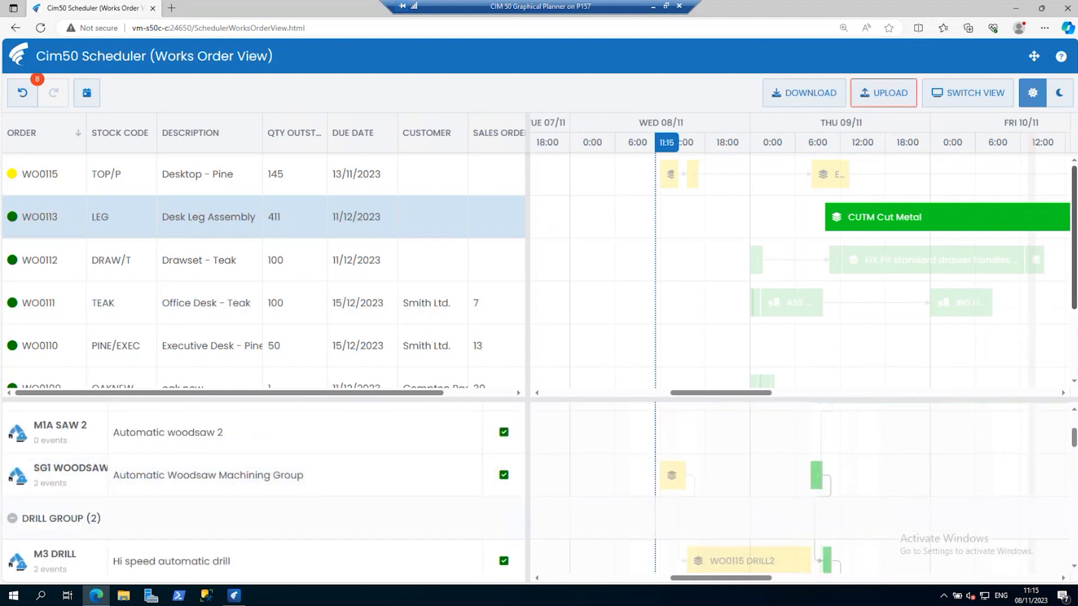
{"action": "scroll", "coordinate": [1074, 264], "scroll_direction": "down", "scroll_amount": 2}
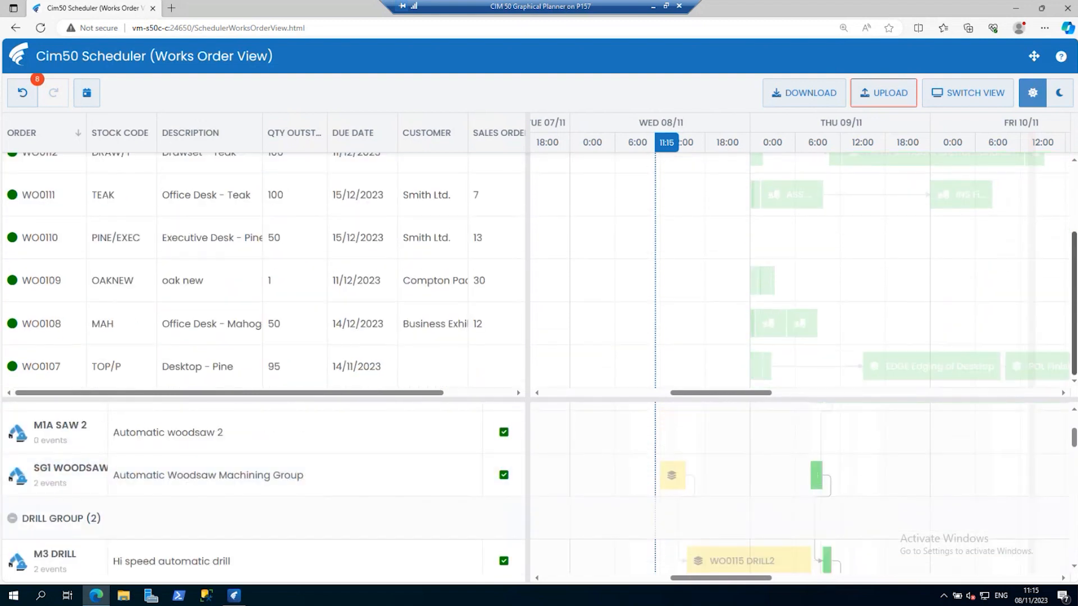
{"action": "scroll", "coordinate": [1074, 264], "scroll_direction": "up", "scroll_amount": 2}
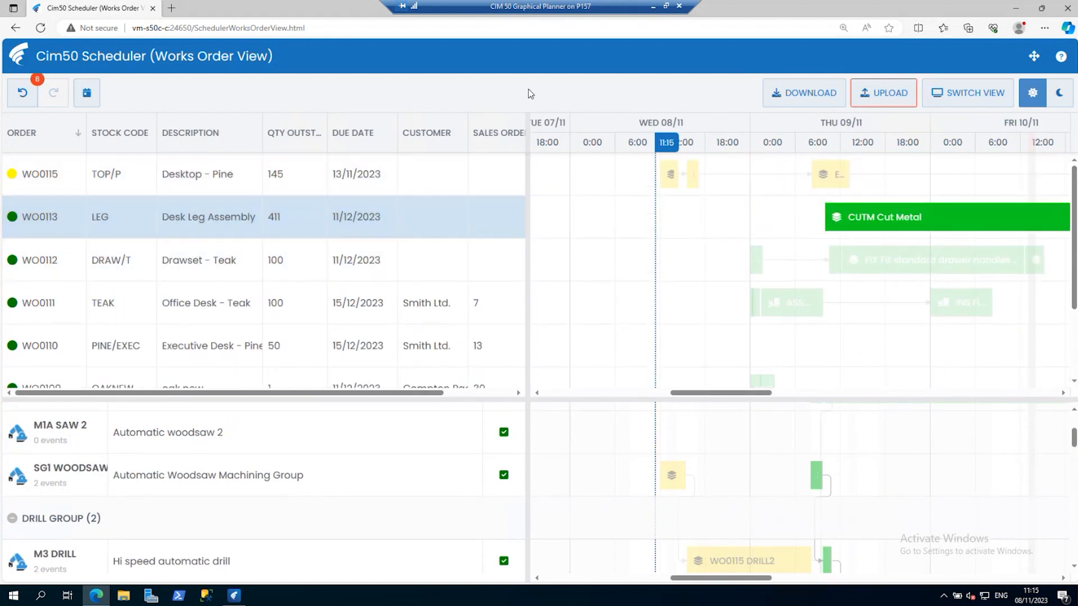
Upload the Scheduler data to Cim50, then switch to the Cim50 application and refresh its Works Orders list.
{"action": "left_click", "coordinate": [873, 96]}
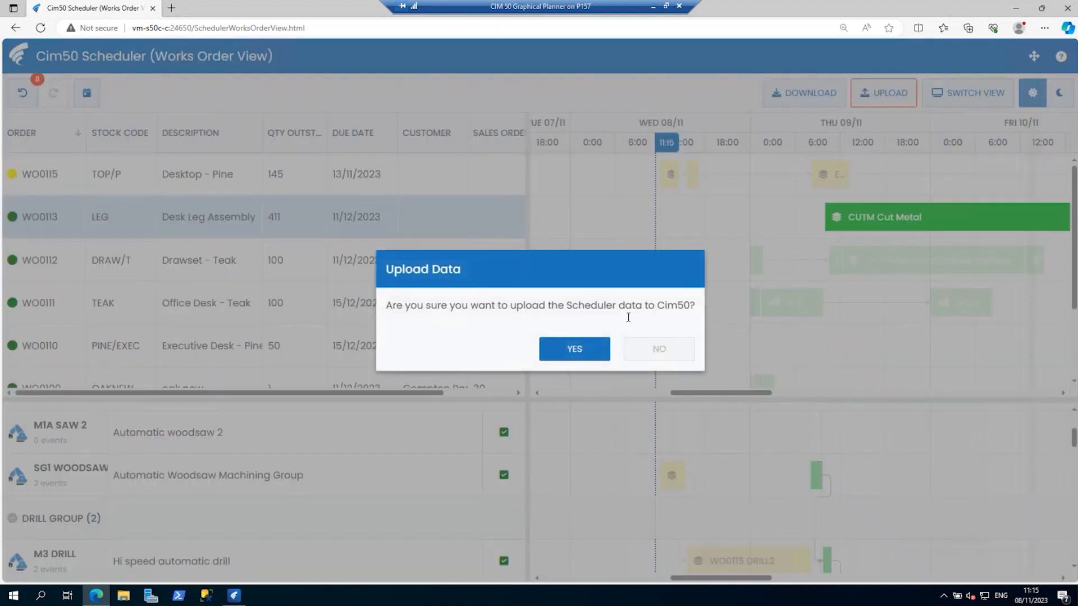
{"action": "left_click", "coordinate": [581, 346]}
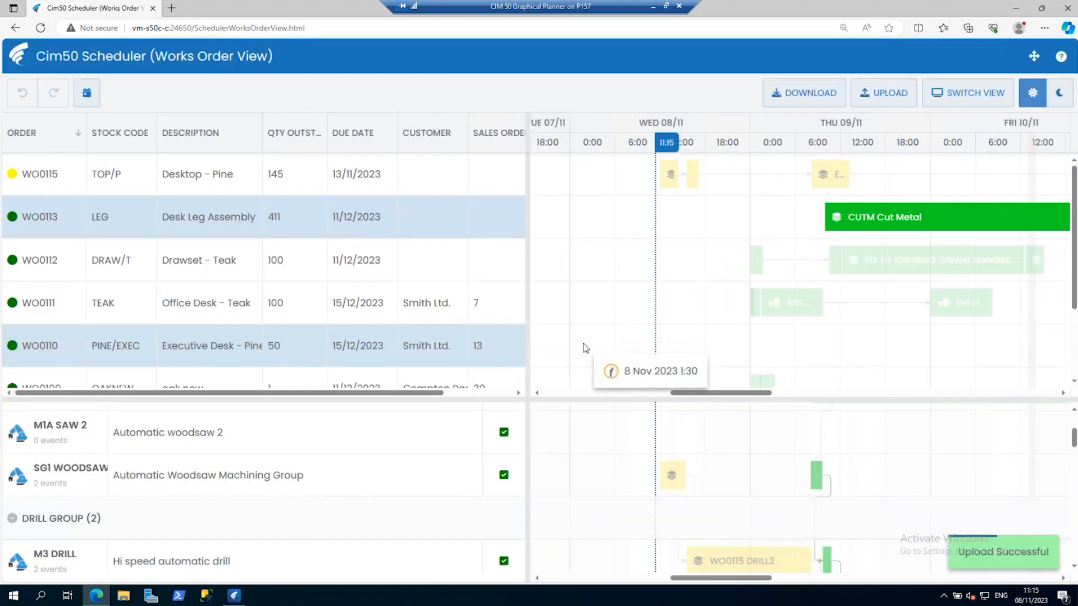
{"action": "left_click", "coordinate": [229, 600]}
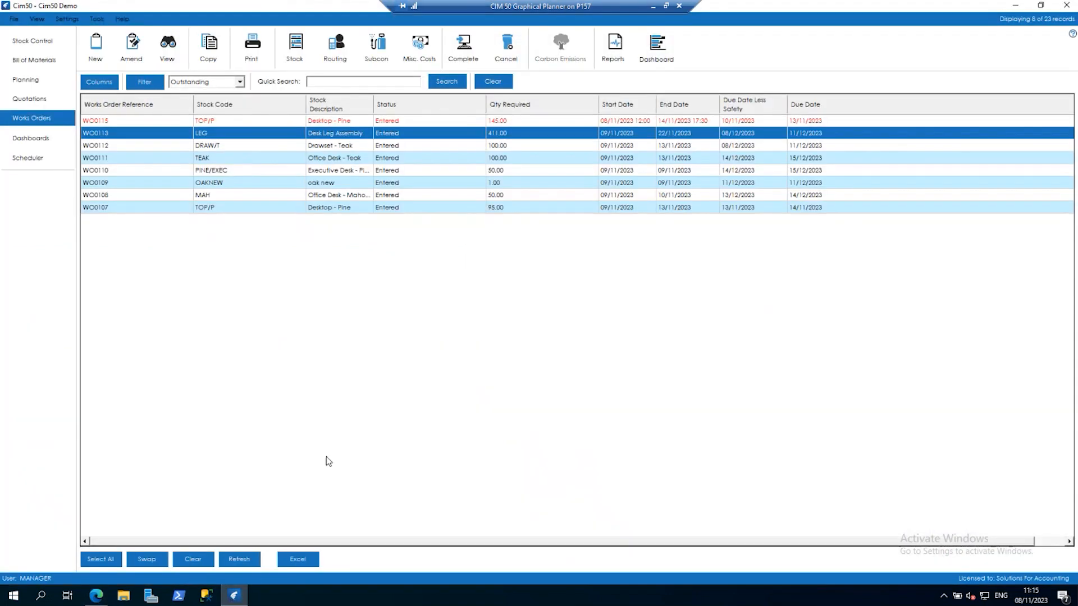
{"action": "left_click", "coordinate": [238, 559]}
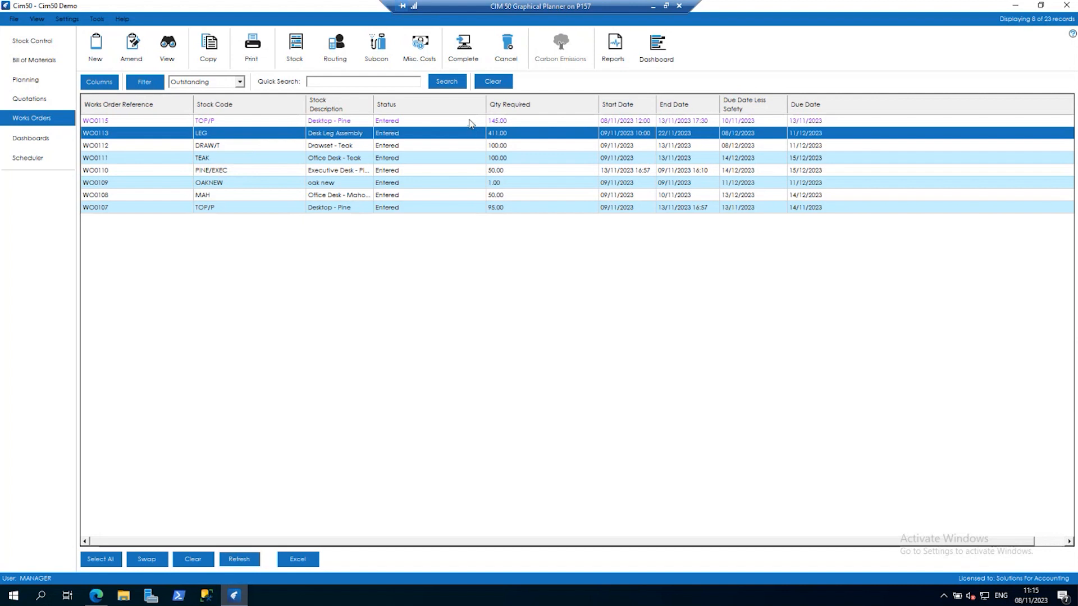
{"action": "left_click", "coordinate": [429, 127]}
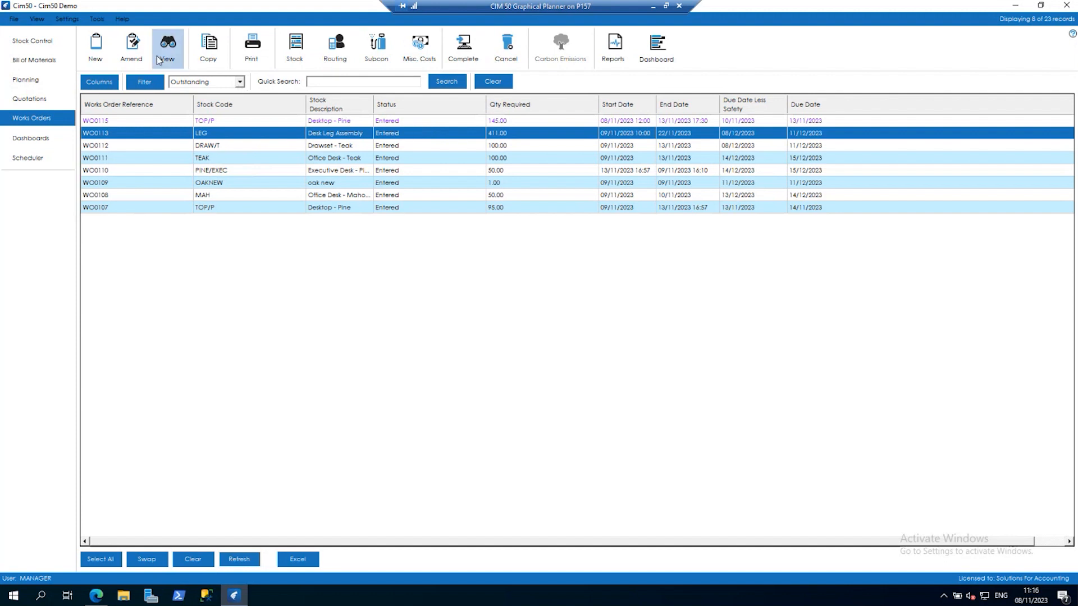
Open the Bill of Materials resource settings and look through the list of machine resources.
{"action": "left_click", "coordinate": [63, 21]}
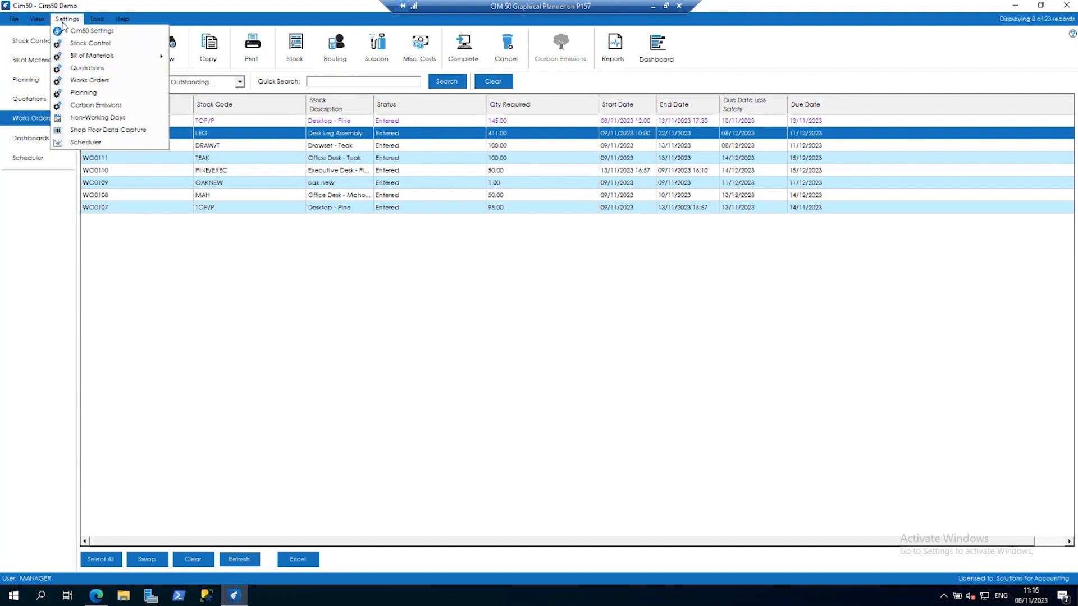
{"action": "mouse_move", "coordinate": [107, 55]}
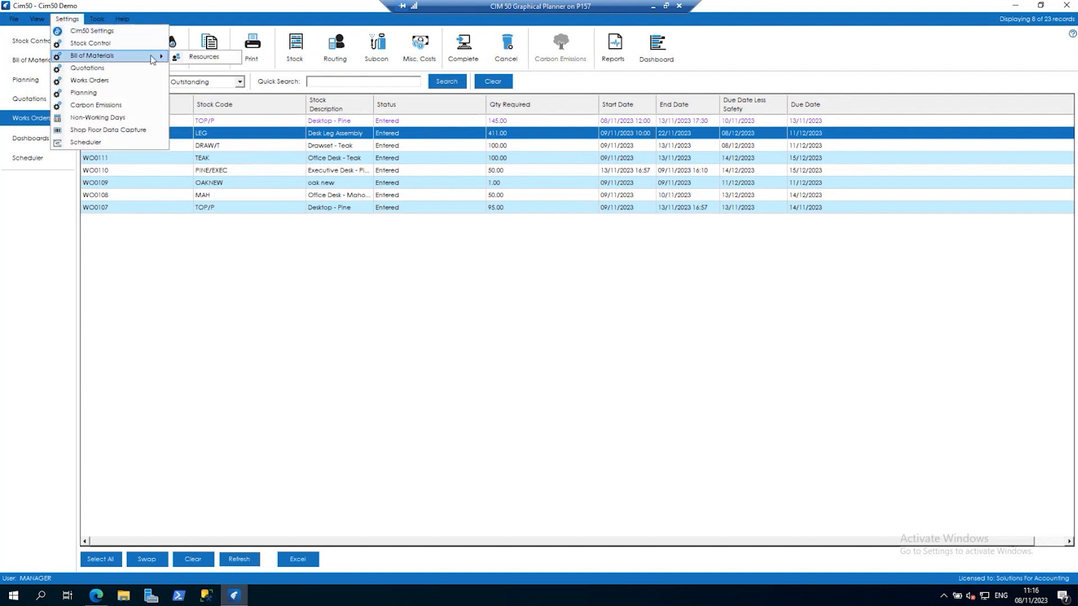
{"action": "left_click", "coordinate": [196, 58]}
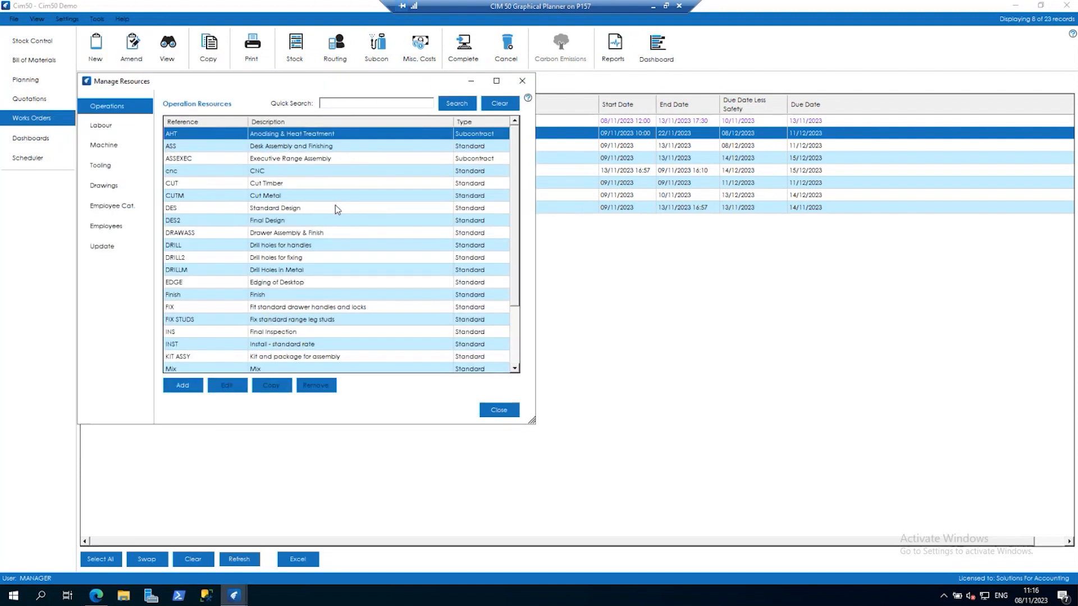
{"action": "left_click", "coordinate": [99, 146]}
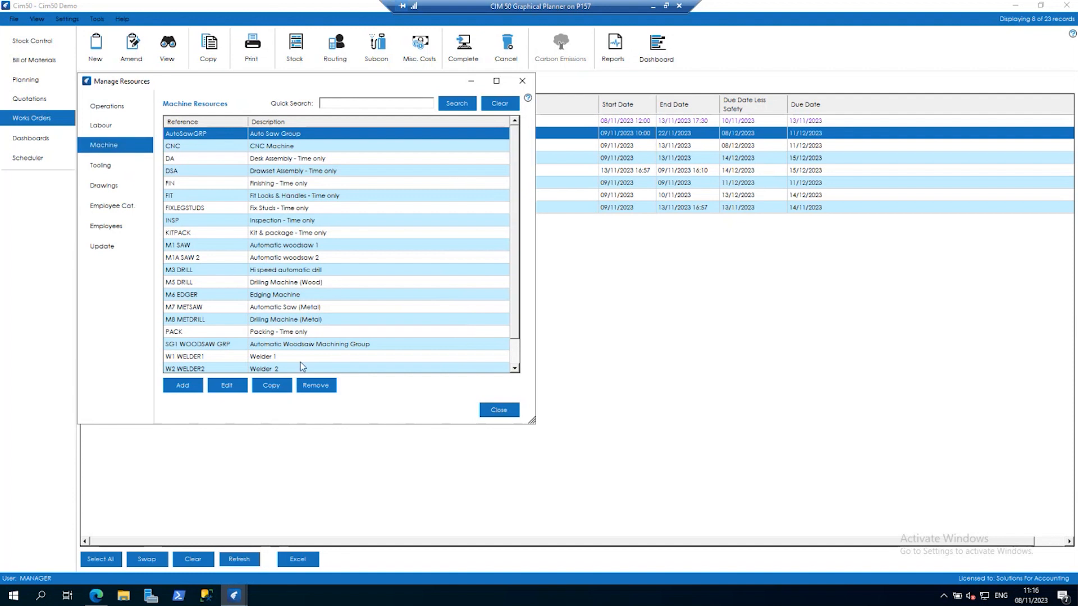
{"action": "left_click", "coordinate": [299, 346]}
{"action": "scroll", "coordinate": [300, 339], "scroll_direction": "down", "scroll_amount": 1}
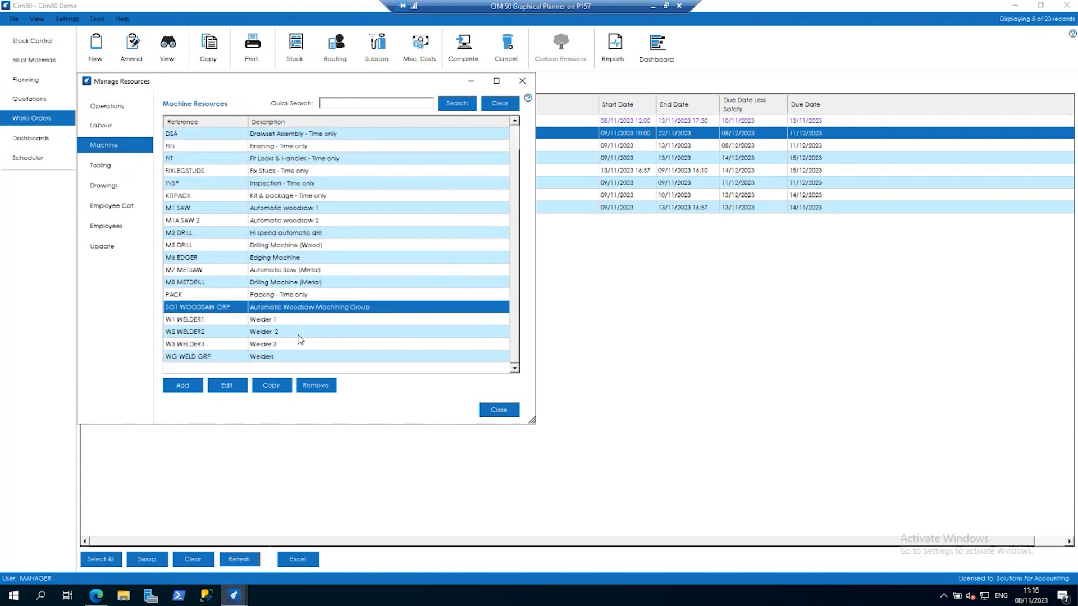
{"action": "scroll", "coordinate": [298, 337], "scroll_direction": "up", "scroll_amount": 1}
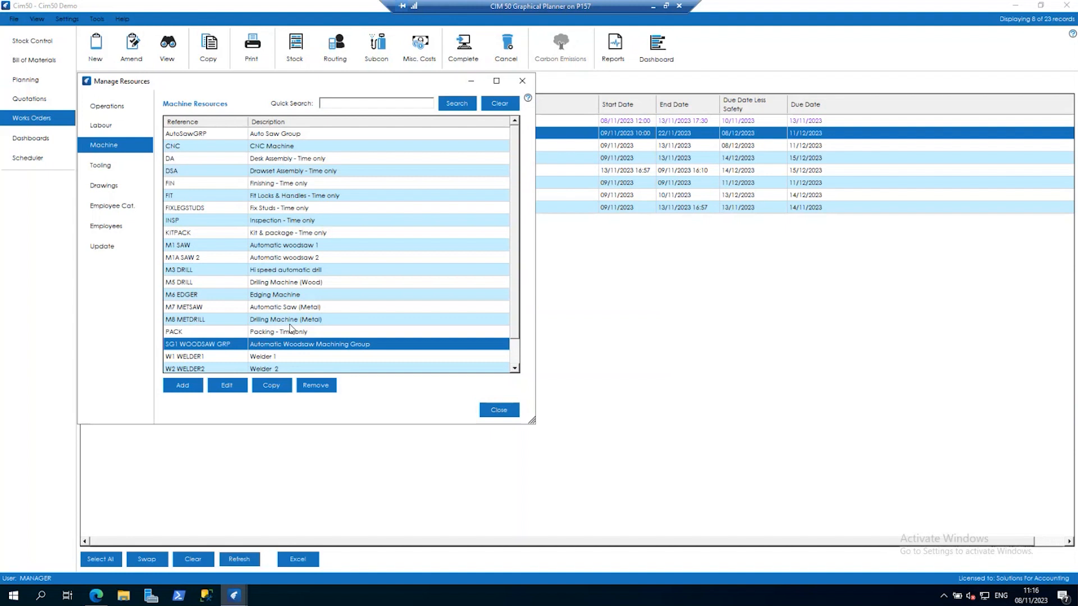
Open the DSA Drawset Assembly machine resource to view its details, and close it without saving.
{"action": "left_click", "coordinate": [281, 189]}
{"action": "left_click", "coordinate": [281, 172]}
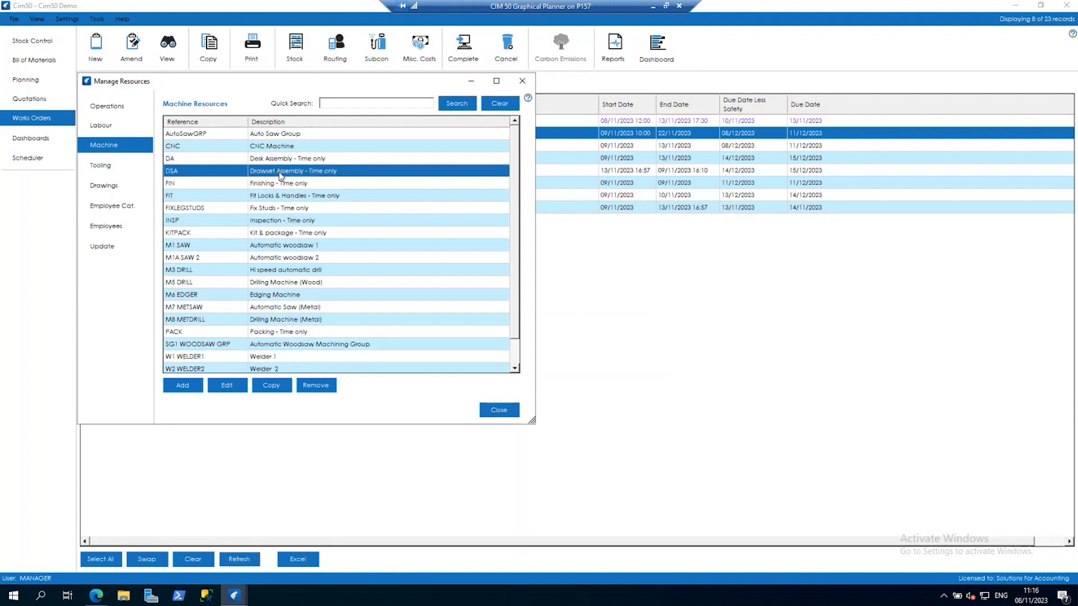
{"action": "left_click", "coordinate": [227, 386]}
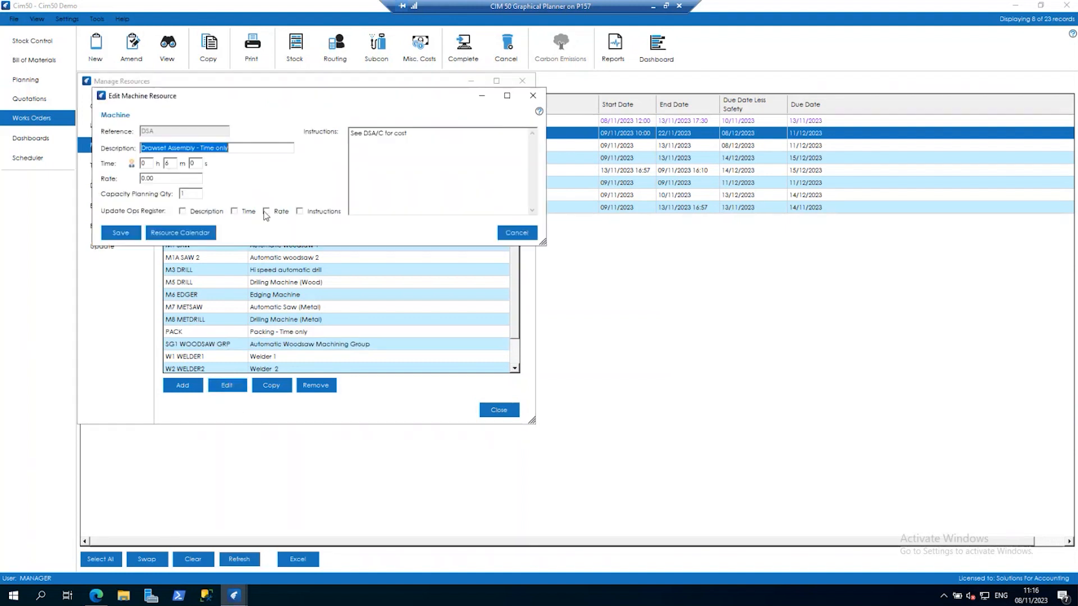
{"action": "left_click", "coordinate": [516, 232]}
Set the FIN Finishing machine resource's Capacity Planning Qty to 2, save it, and close the resource settings.
{"action": "left_click", "coordinate": [285, 183]}
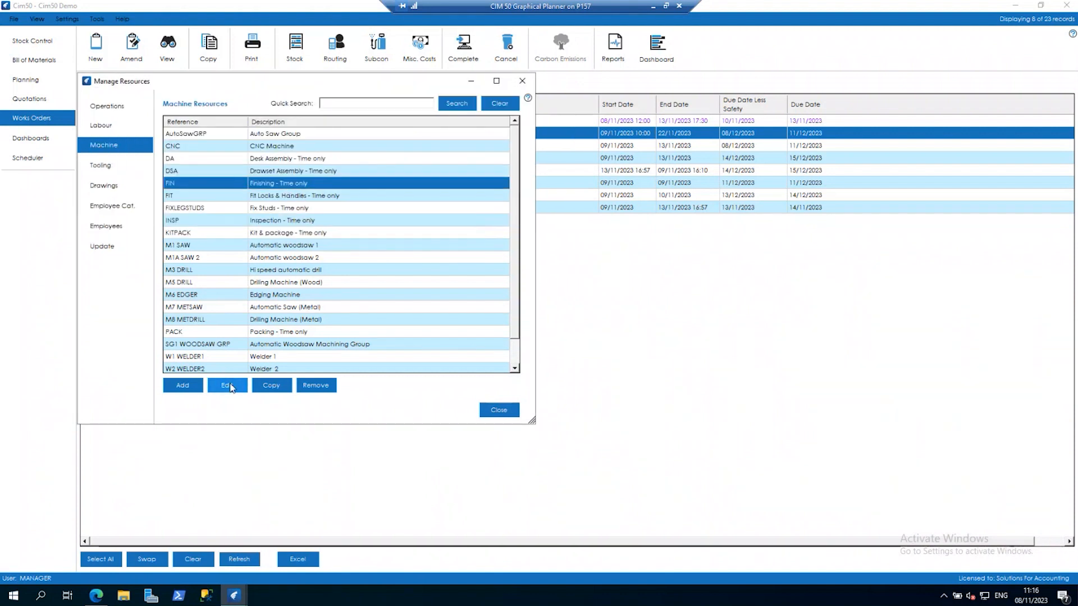
{"action": "left_click", "coordinate": [227, 386]}
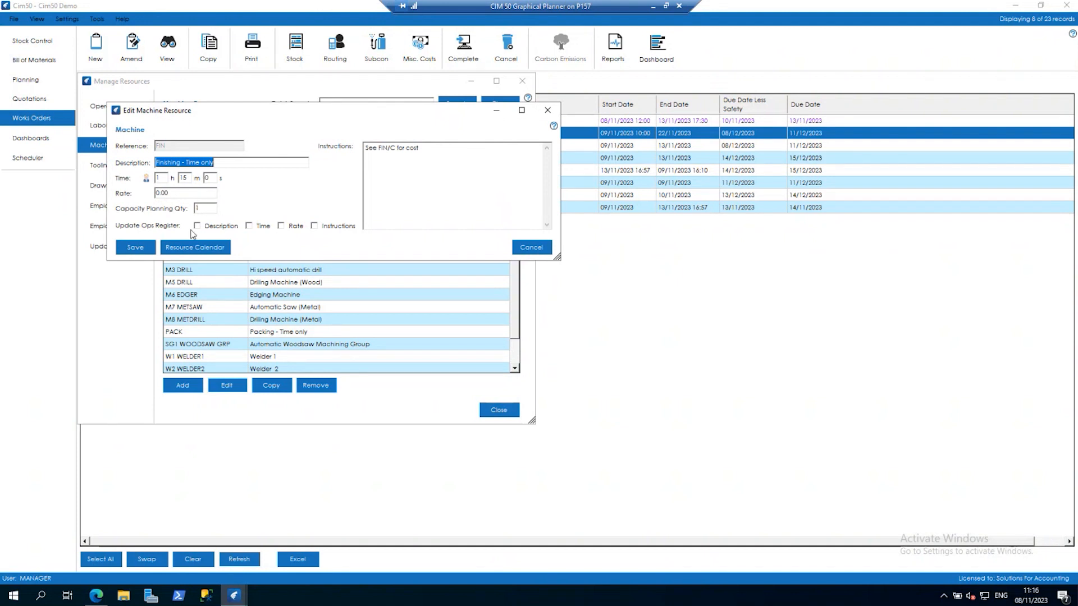
{"action": "left_click", "coordinate": [206, 207]}
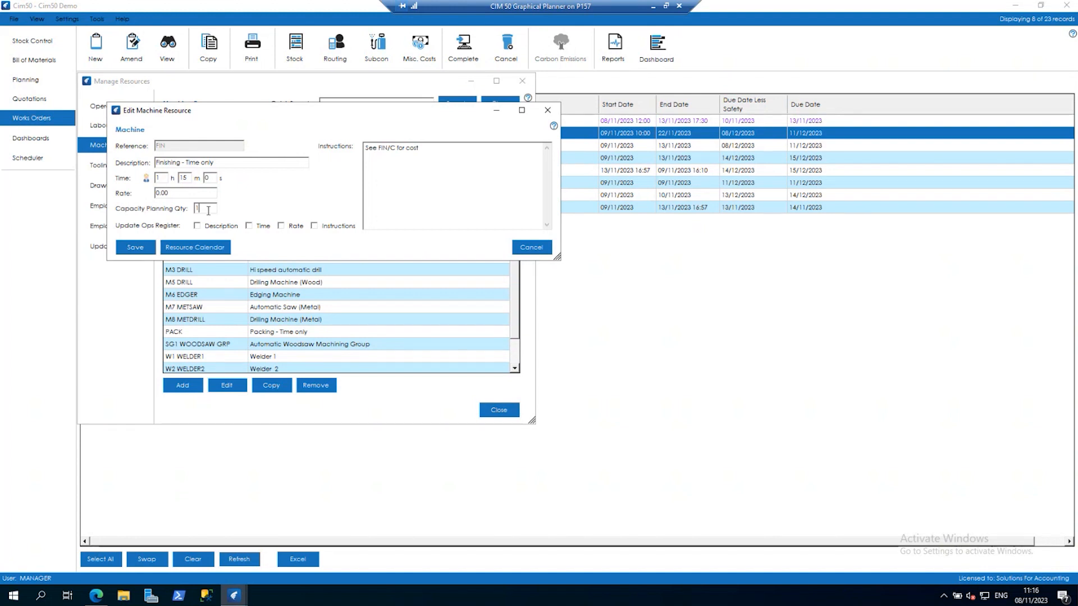
{"action": "key", "text": "BackSpace"}
{"action": "type", "text": "2"}
{"action": "key", "text": "Tab"}
{"action": "left_click", "coordinate": [147, 251]}
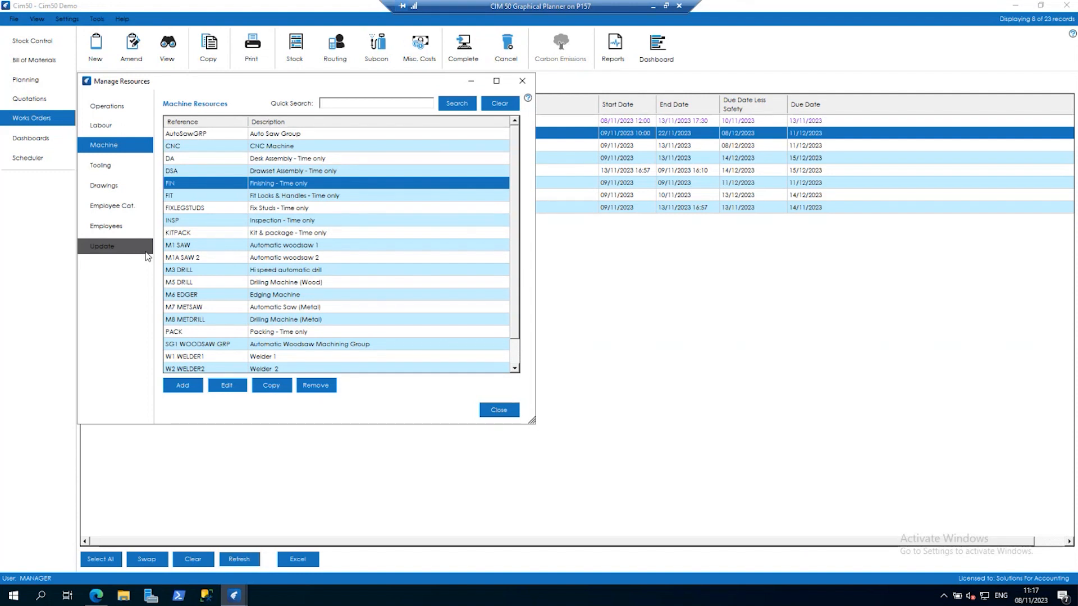
{"action": "left_click", "coordinate": [497, 412]}
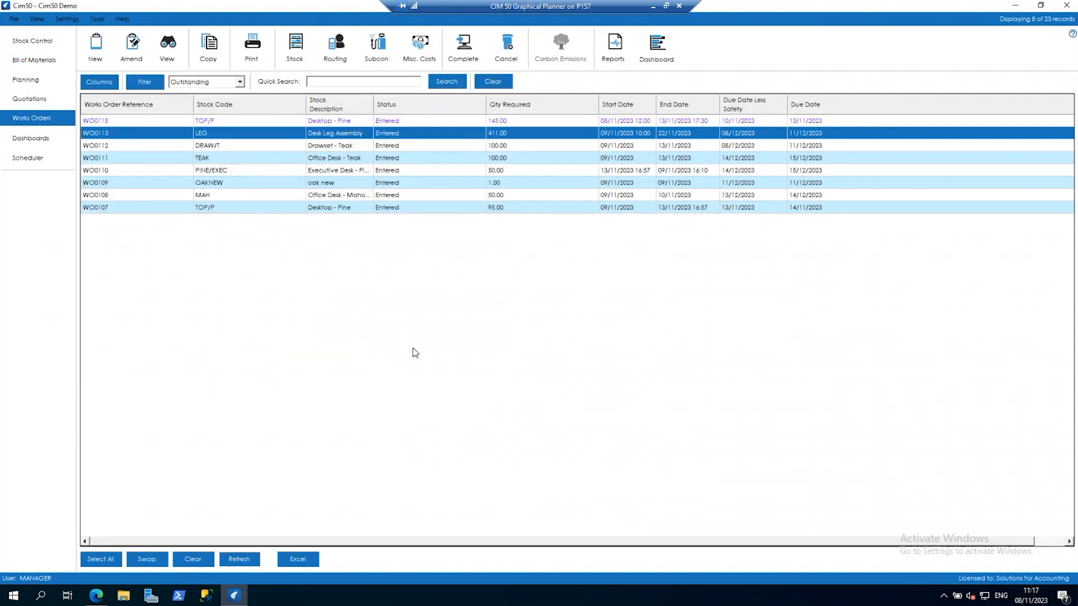
Open the Capacity Planner groups in the Works Order settings and review the SAW group's members without saving.
{"action": "left_click", "coordinate": [73, 21]}
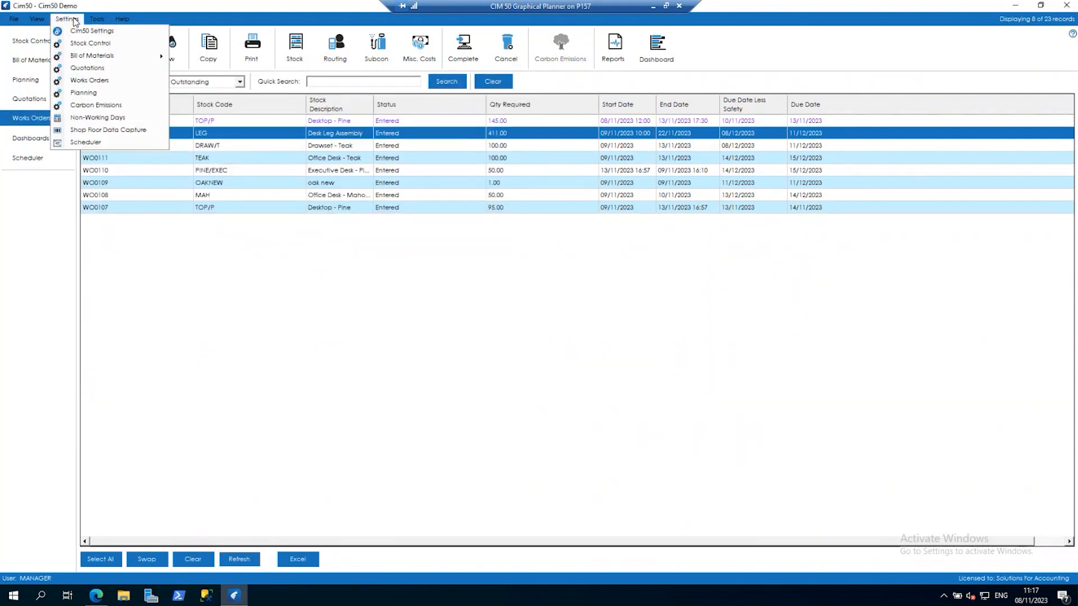
{"action": "left_click", "coordinate": [89, 80]}
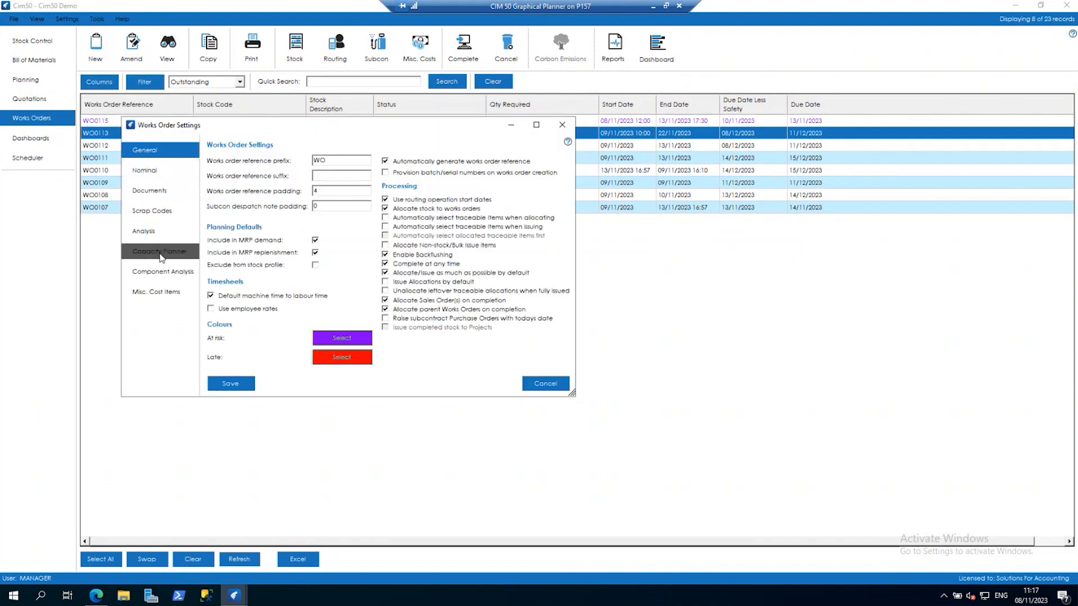
{"action": "left_click", "coordinate": [162, 253]}
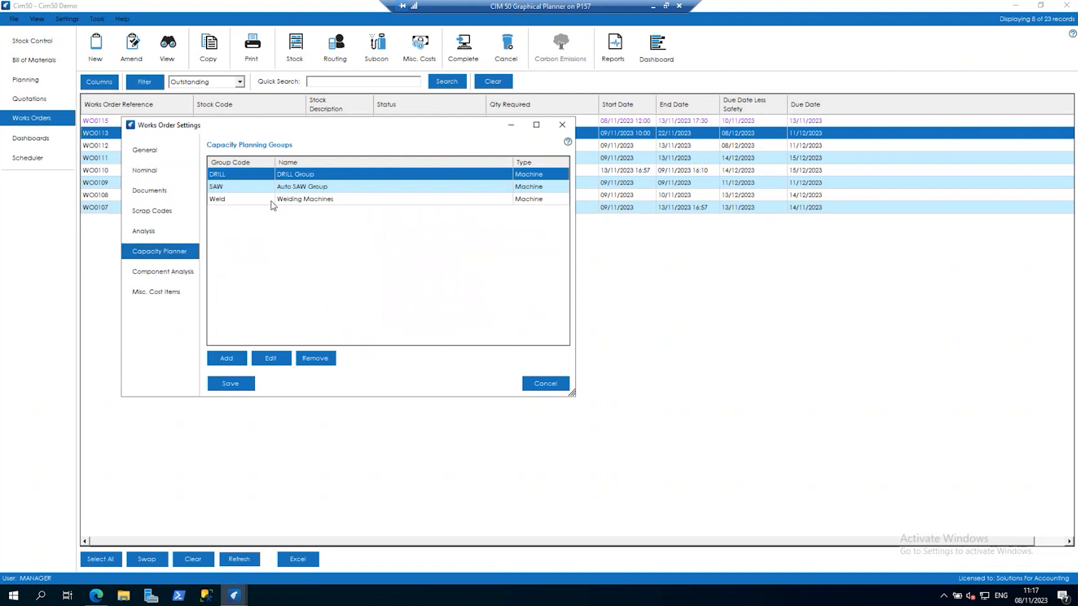
{"action": "left_click", "coordinate": [285, 189]}
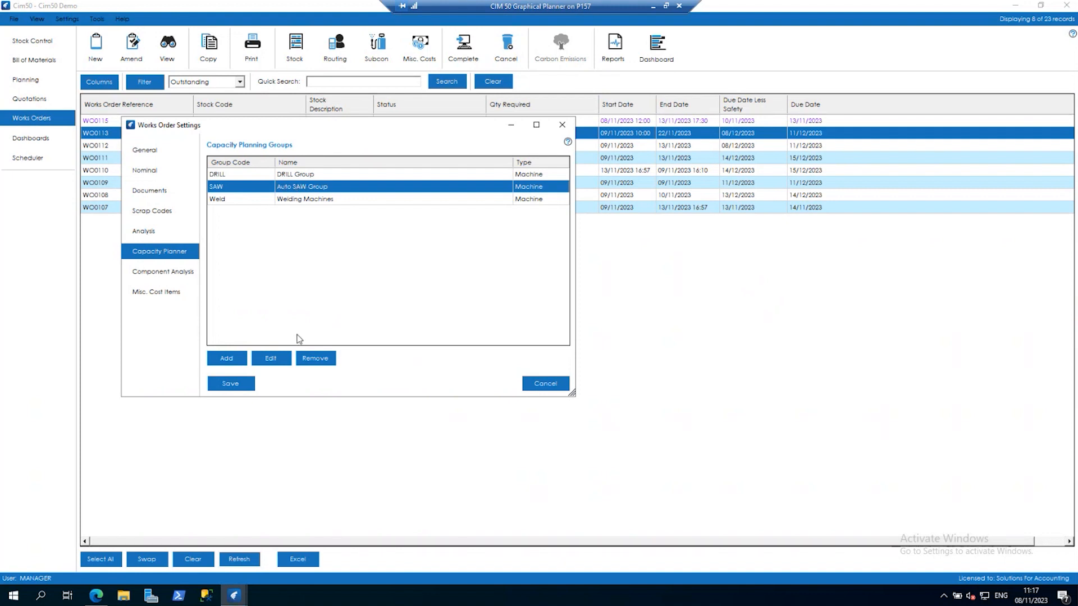
{"action": "left_click", "coordinate": [270, 358]}
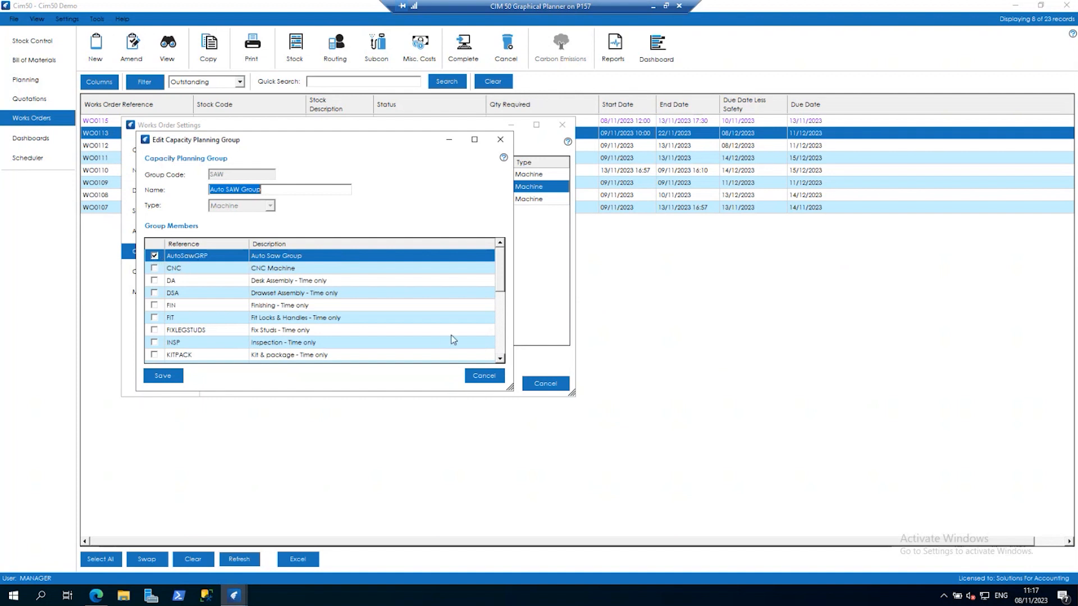
{"action": "left_click", "coordinate": [500, 359]}
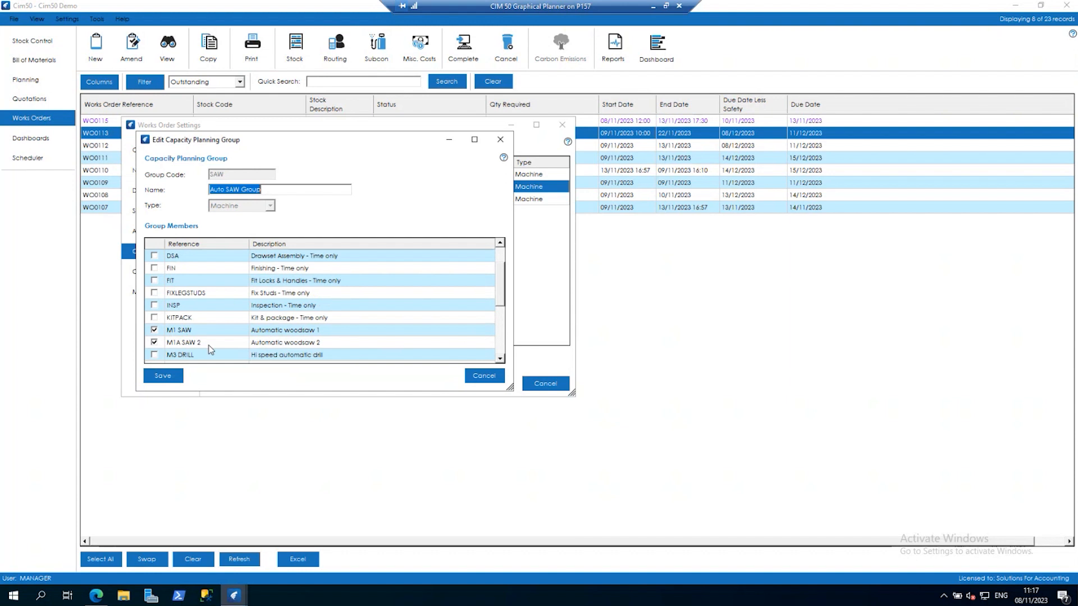
{"action": "left_click", "coordinate": [483, 375]}
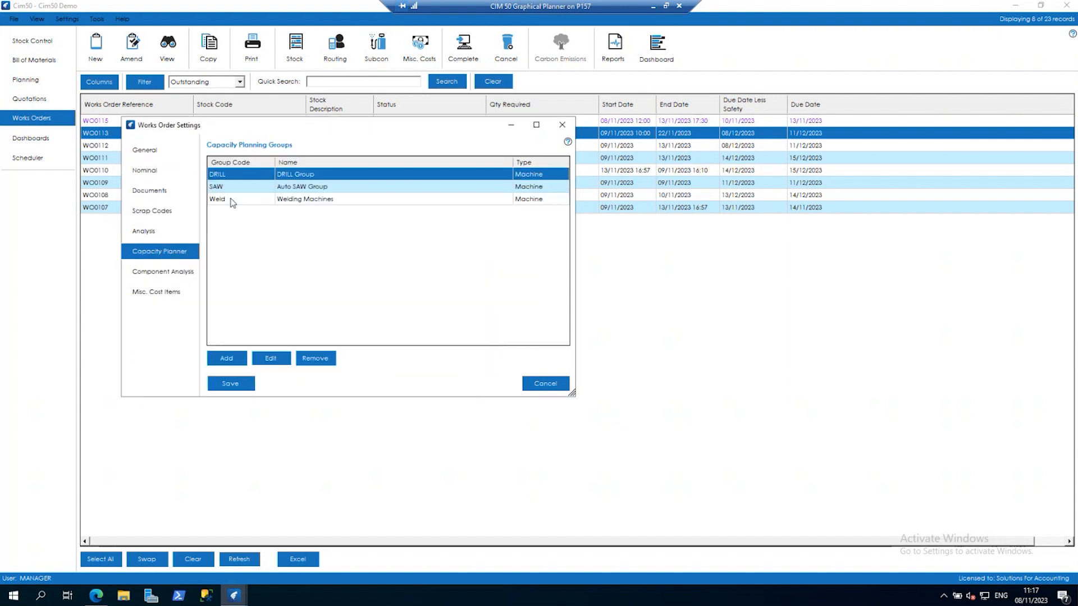
Review which machines belong to the Weld capacity planning group, and close it without saving.
{"action": "left_click", "coordinate": [242, 202]}
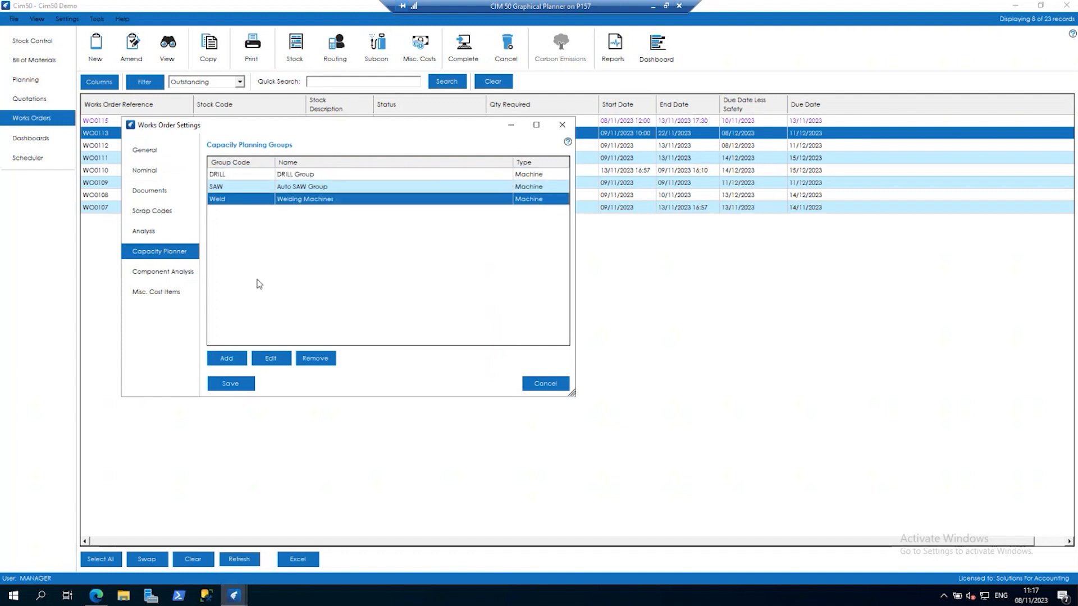
{"action": "left_click", "coordinate": [274, 357]}
{"action": "left_click", "coordinate": [386, 243]}
{"action": "scroll", "coordinate": [387, 243], "scroll_direction": "down", "scroll_amount": 4}
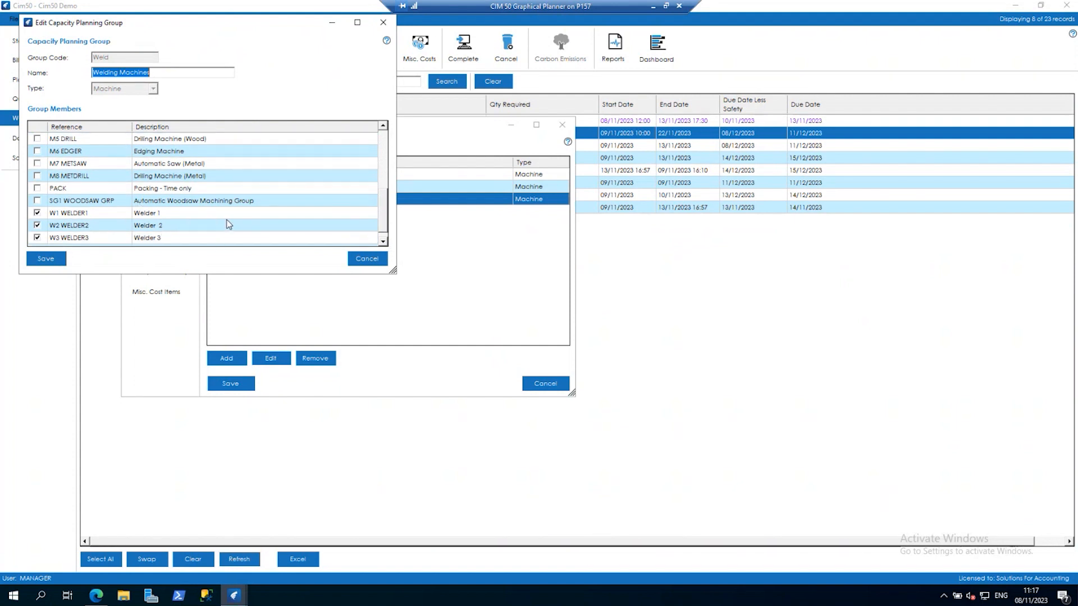
{"action": "left_click", "coordinate": [373, 261]}
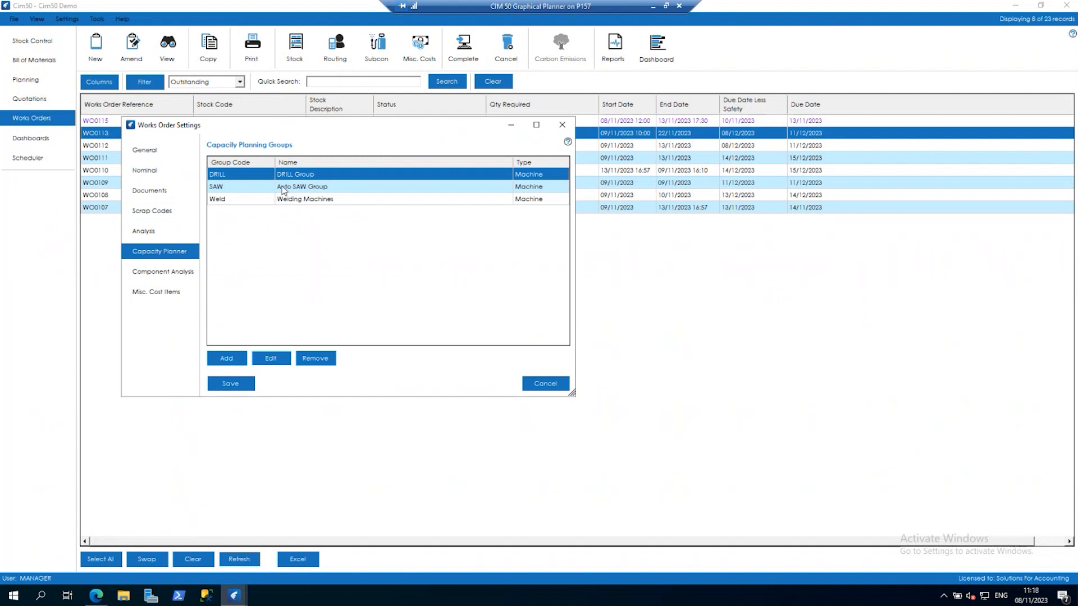
Try a new capacity planning group with code Labour, switching its type to Machine, and discard it and the Works Order settings.
{"action": "left_click", "coordinate": [227, 358]}
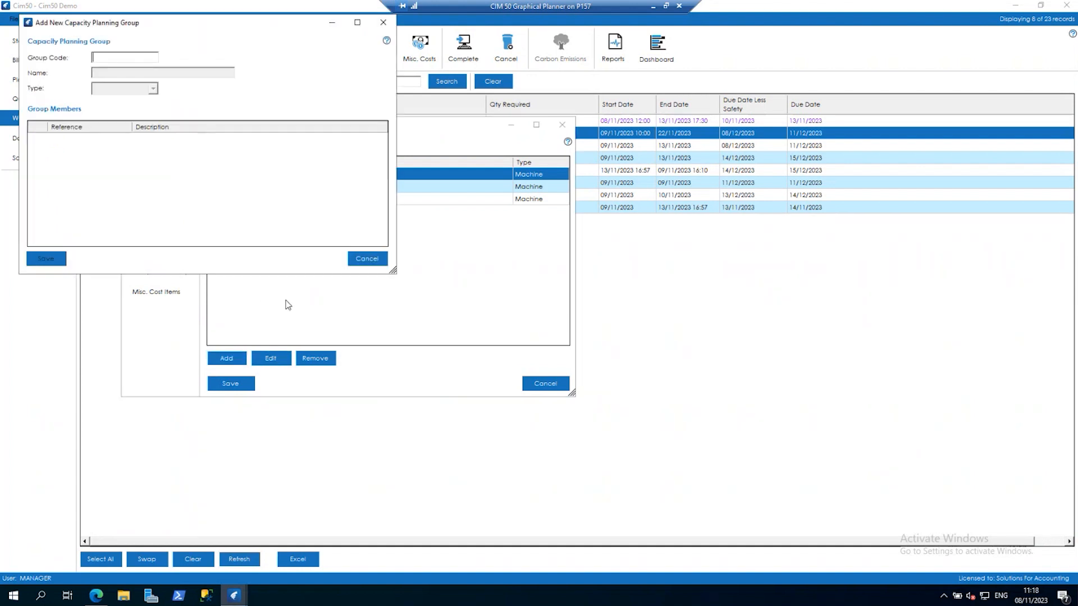
{"action": "type", "text": "Labour"}
{"action": "key", "text": "Tab"}
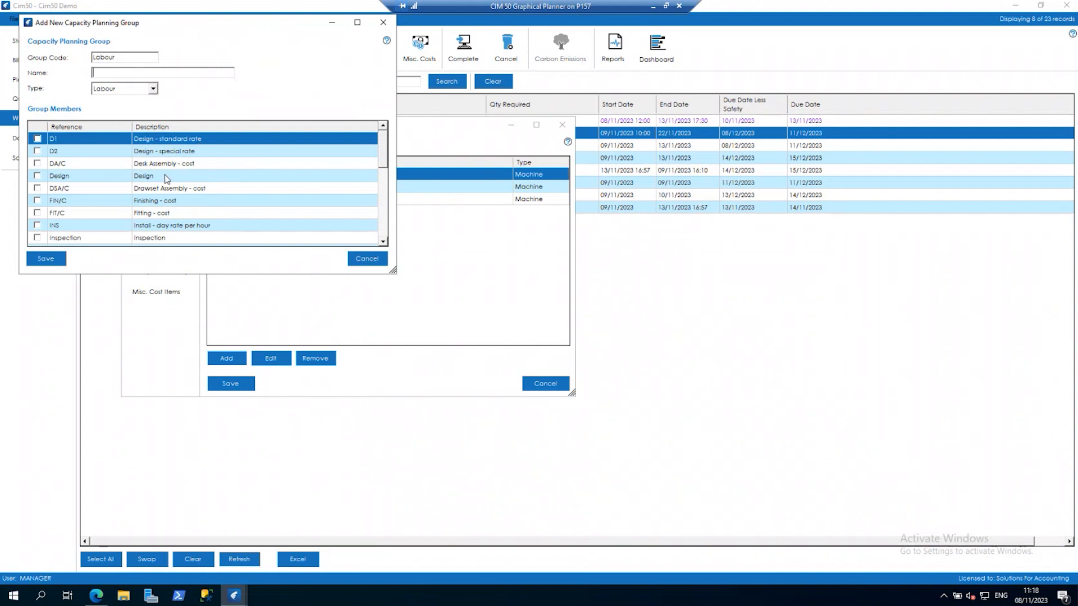
{"action": "mouse_move", "coordinate": [382, 144]}
{"action": "left_mouse_down"}
{"action": "mouse_move", "coordinate": [378, 235]}
{"action": "mouse_move", "coordinate": [387, 138]}
{"action": "left_mouse_up"}
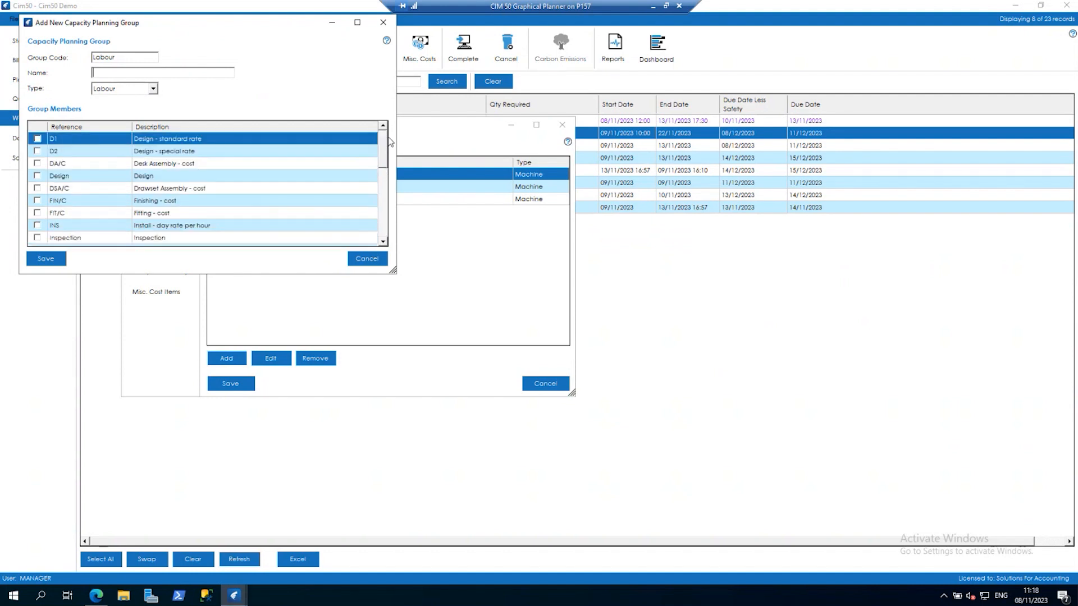
{"action": "left_click", "coordinate": [153, 88]}
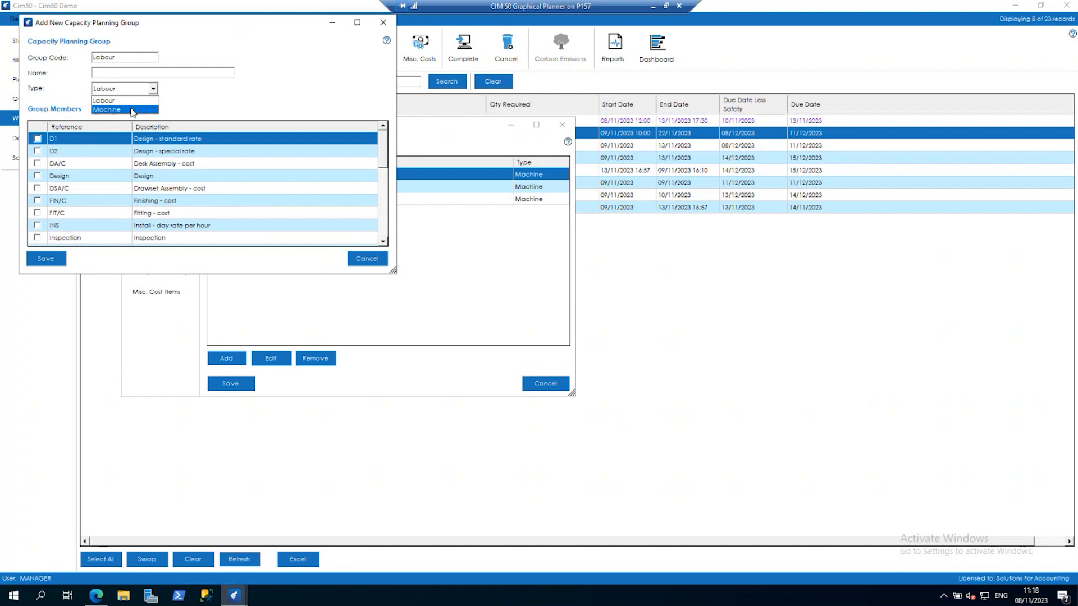
{"action": "left_click", "coordinate": [133, 110]}
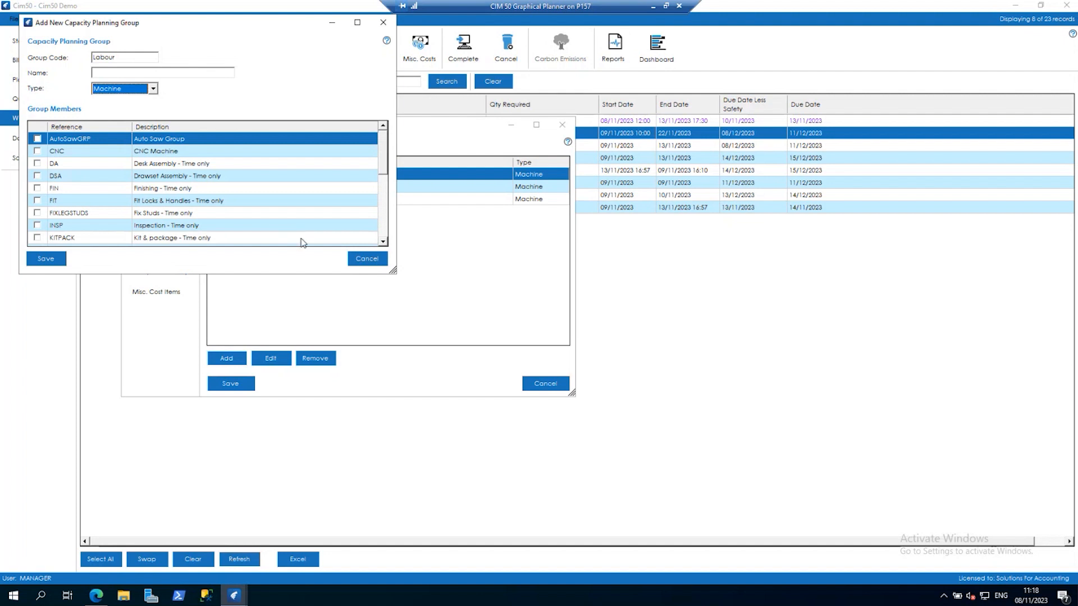
{"action": "left_click", "coordinate": [362, 258]}
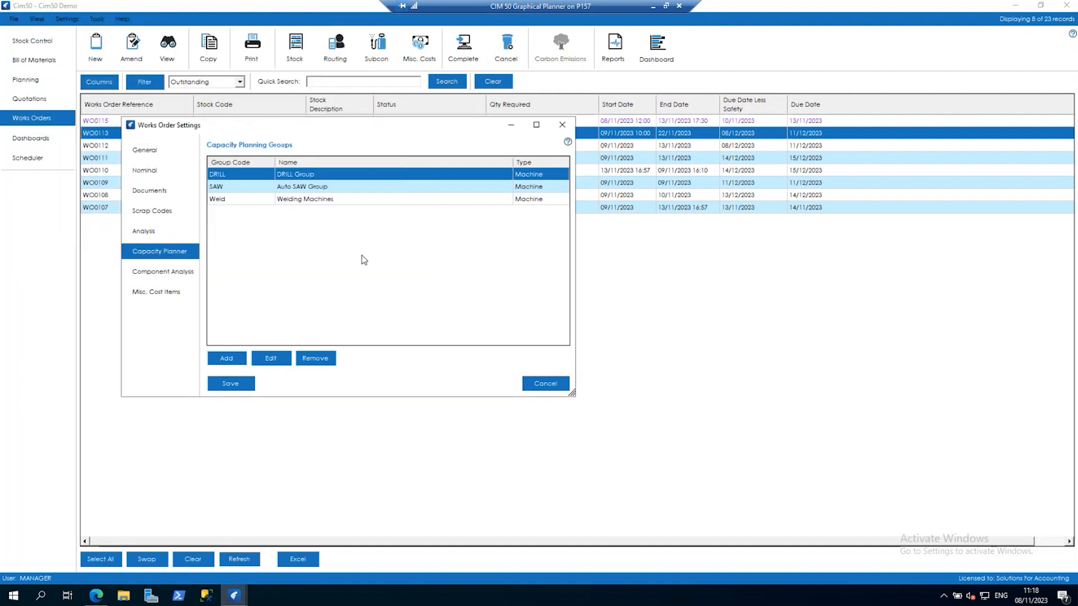
{"action": "left_click", "coordinate": [560, 385]}
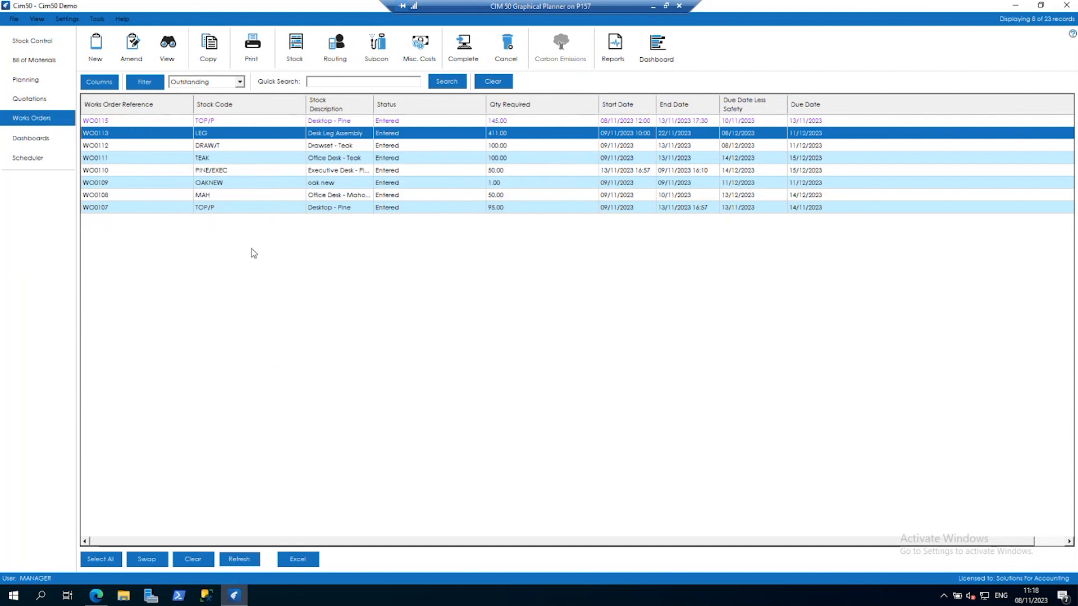
Review the working week and non-working time in the Planning settings, and close them without saving.
{"action": "left_click", "coordinate": [66, 19]}
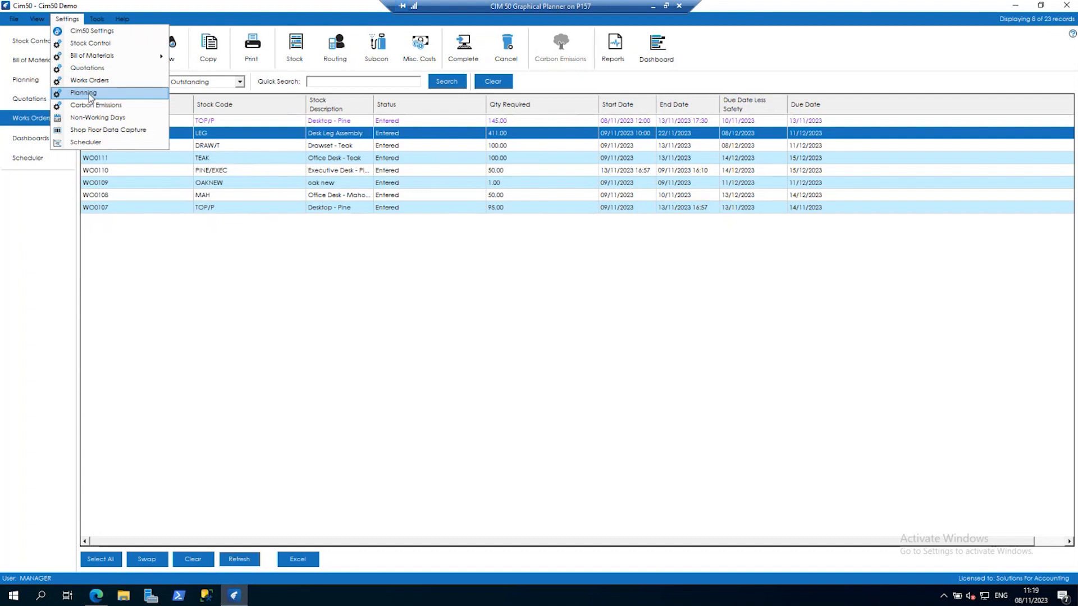
{"action": "left_click", "coordinate": [90, 95]}
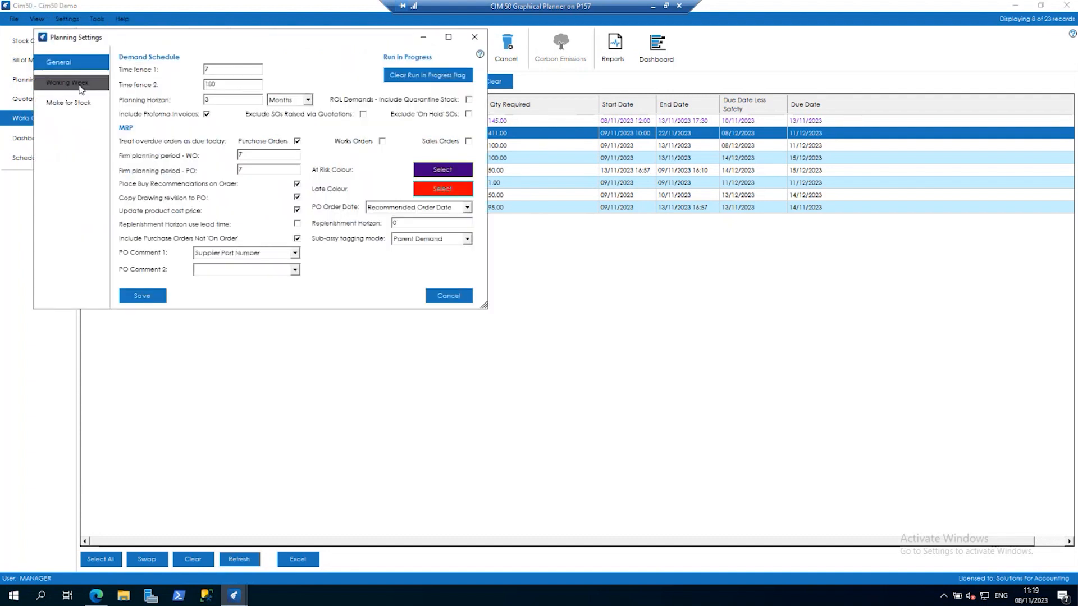
{"action": "left_click", "coordinate": [77, 86]}
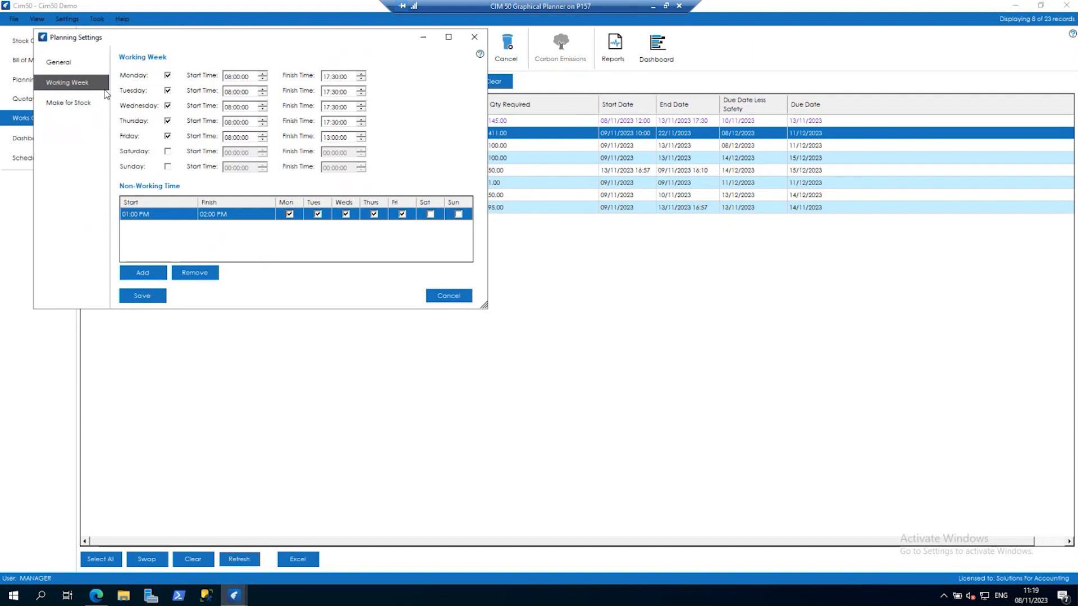
{"action": "left_click", "coordinate": [442, 296]}
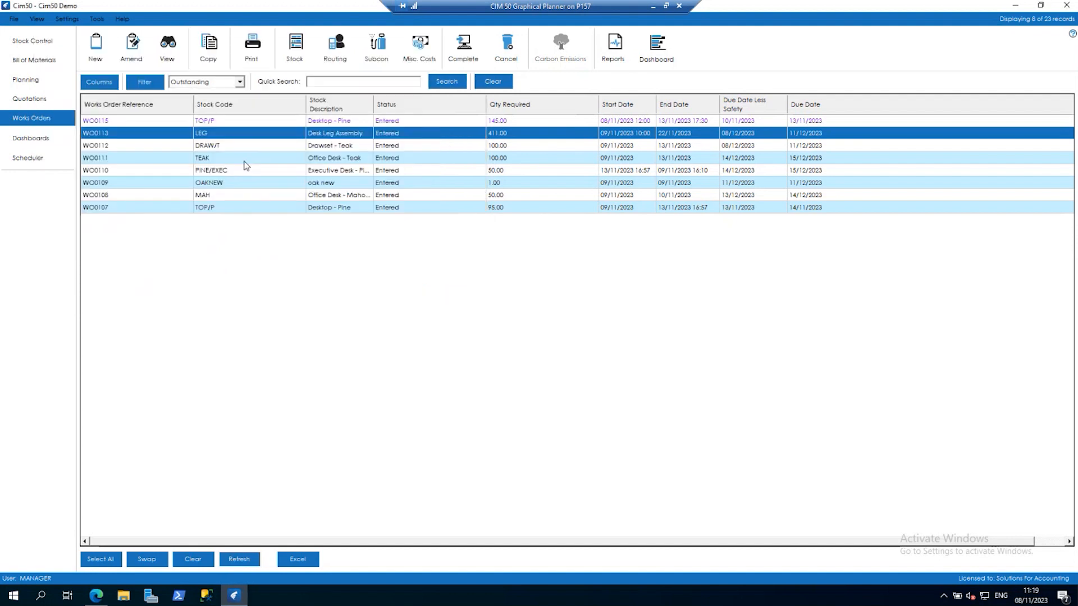
Open the P1 Cutting labour resource from the Bill of Materials resources and view its resource calendar.
{"action": "left_click", "coordinate": [66, 19]}
{"action": "mouse_move", "coordinate": [81, 56]}
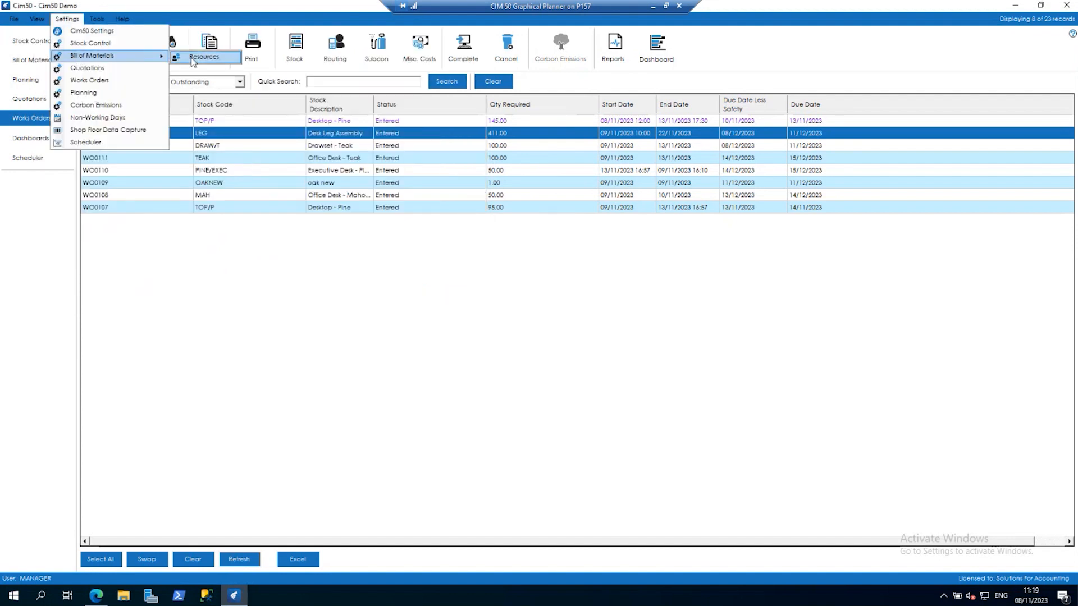
{"action": "left_click", "coordinate": [191, 58]}
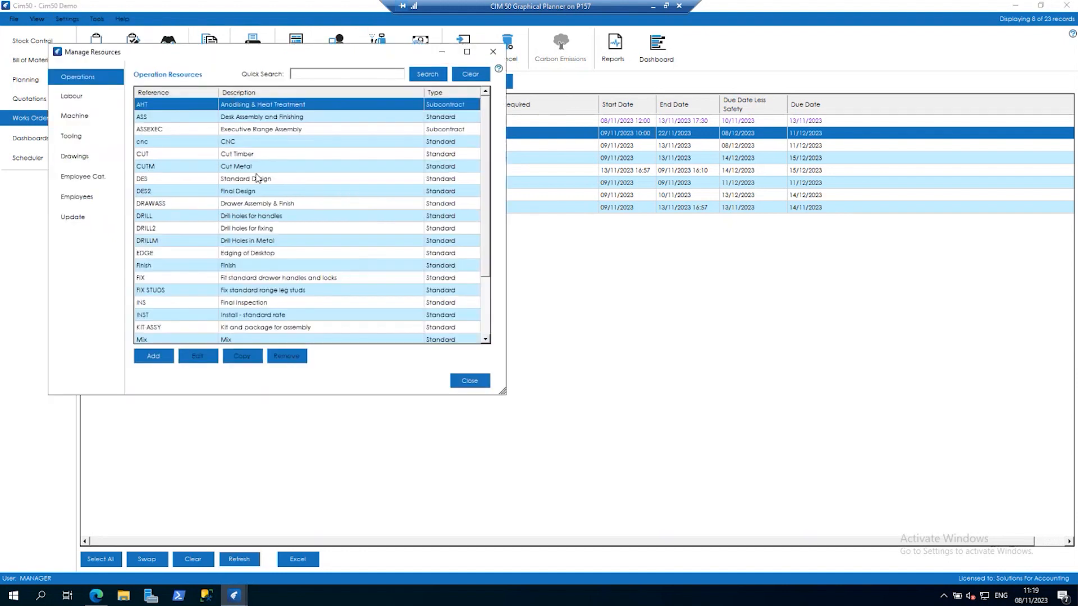
{"action": "left_click", "coordinate": [78, 116]}
{"action": "left_click", "coordinate": [230, 118]}
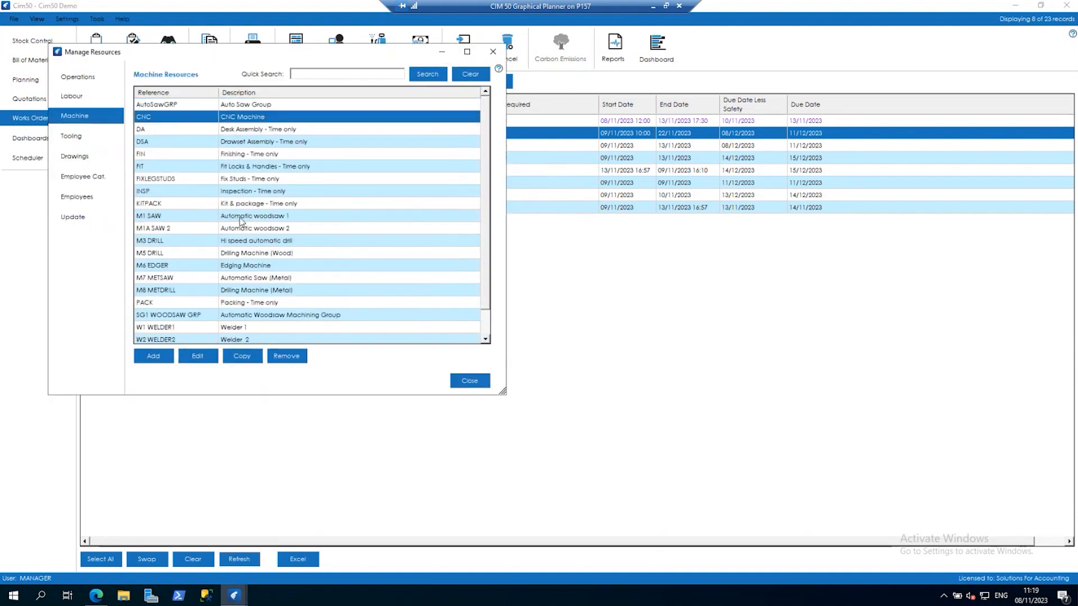
{"action": "left_click", "coordinate": [85, 100]}
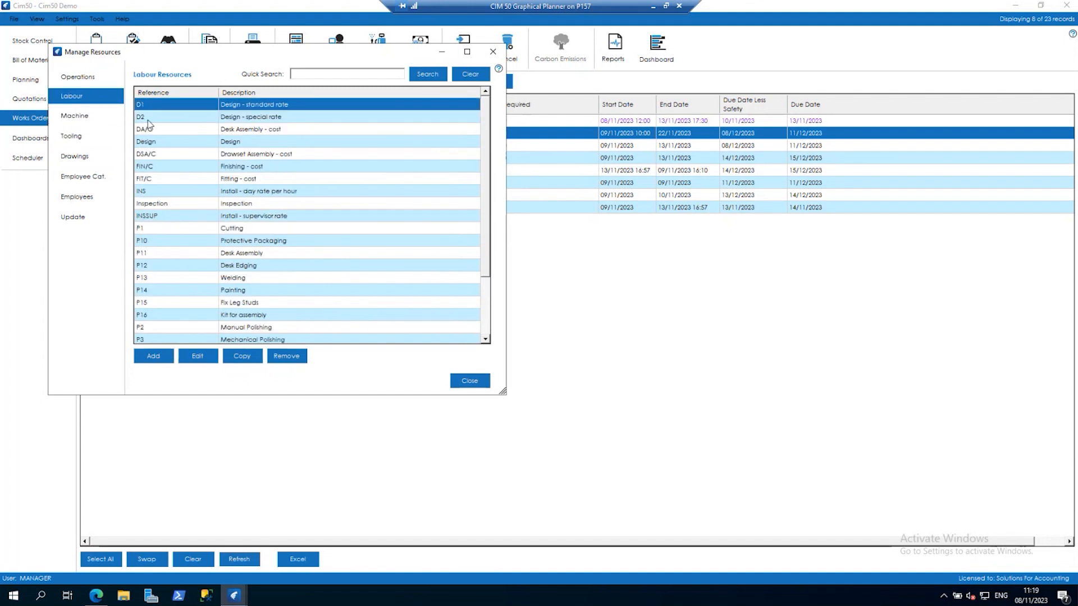
{"action": "left_click", "coordinate": [213, 228]}
{"action": "left_click", "coordinate": [190, 357]}
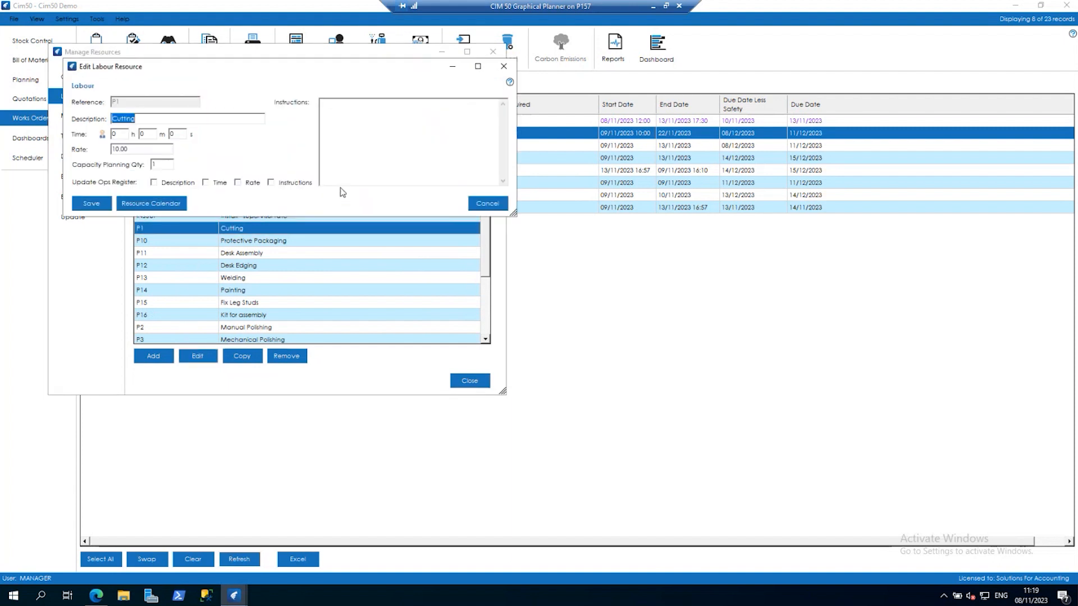
{"action": "left_click", "coordinate": [159, 206]}
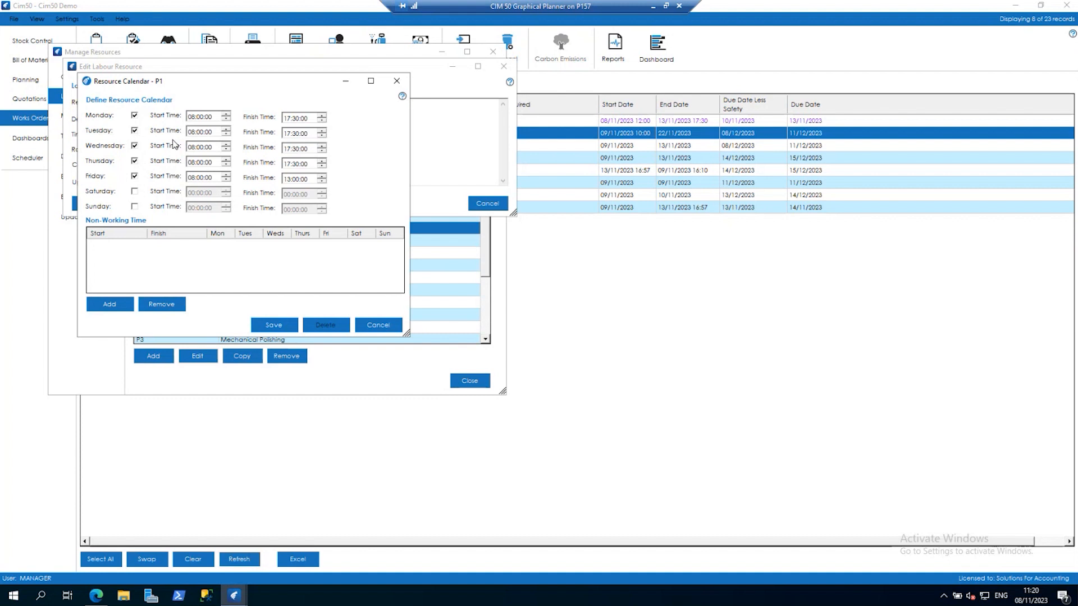
Close the P1 resource calendar, the labour resource and the resource list without saving.
{"action": "left_click", "coordinate": [384, 327]}
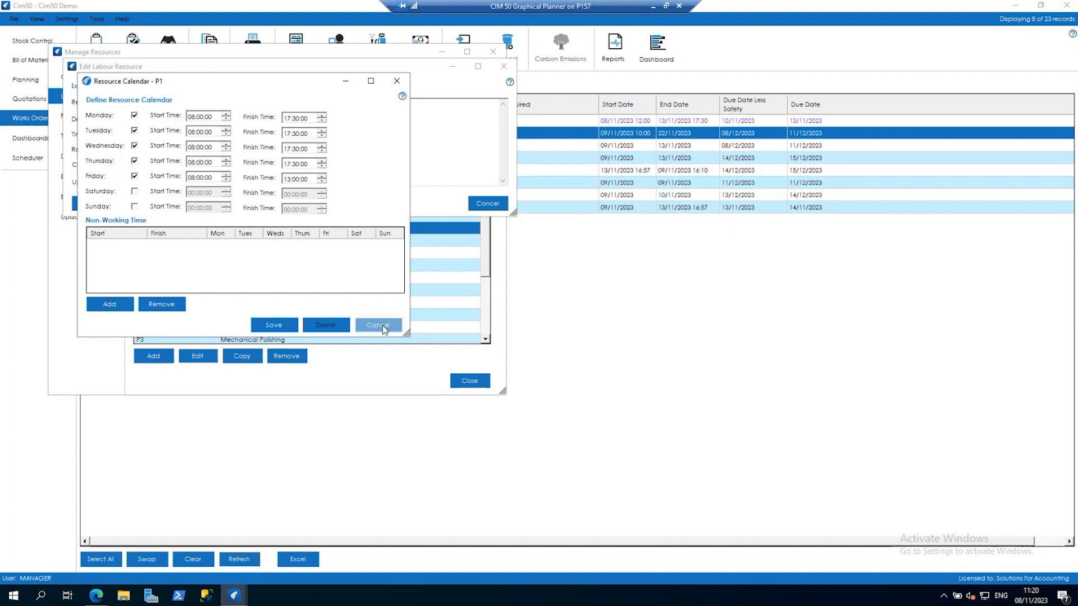
{"action": "left_click", "coordinate": [478, 204]}
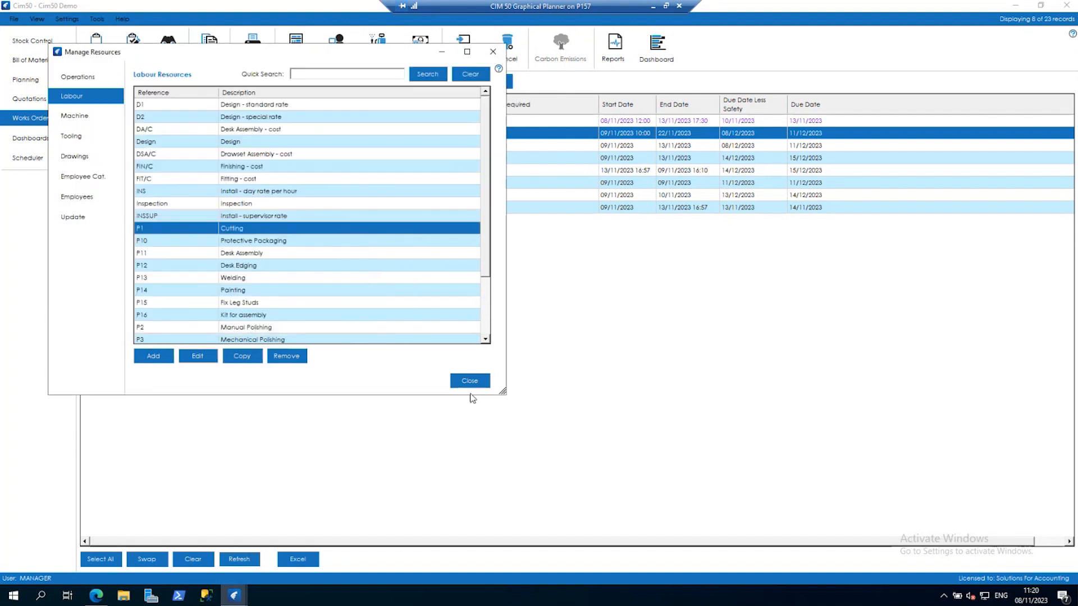
{"action": "left_click", "coordinate": [469, 382]}
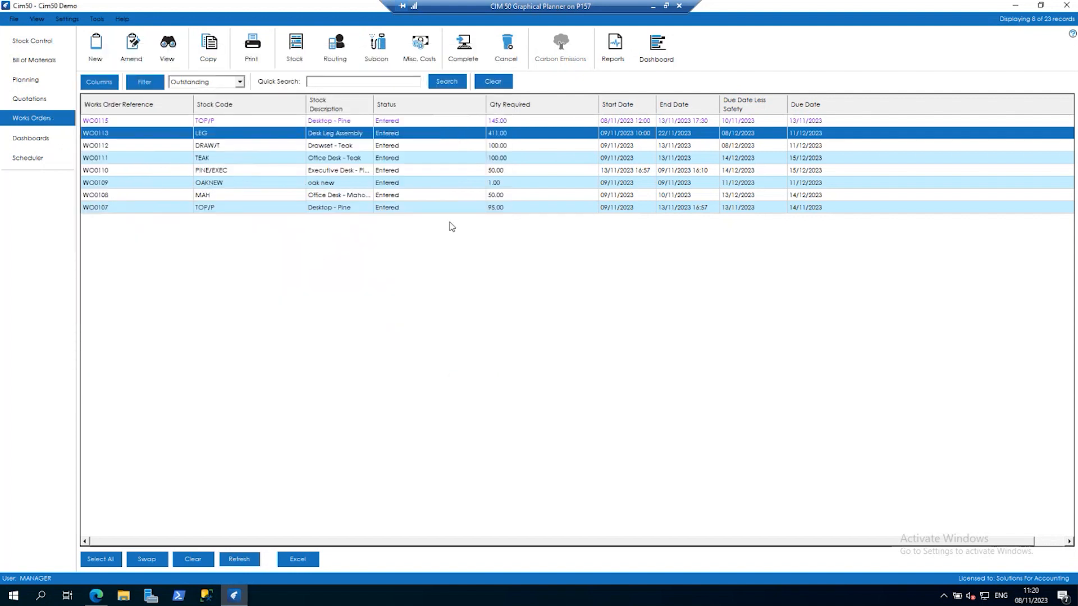
Open the Scheduler's Works Order View at the current time and examine how WO0107's POL Finish operation links to WO0110.
{"action": "left_click", "coordinate": [62, 164]}
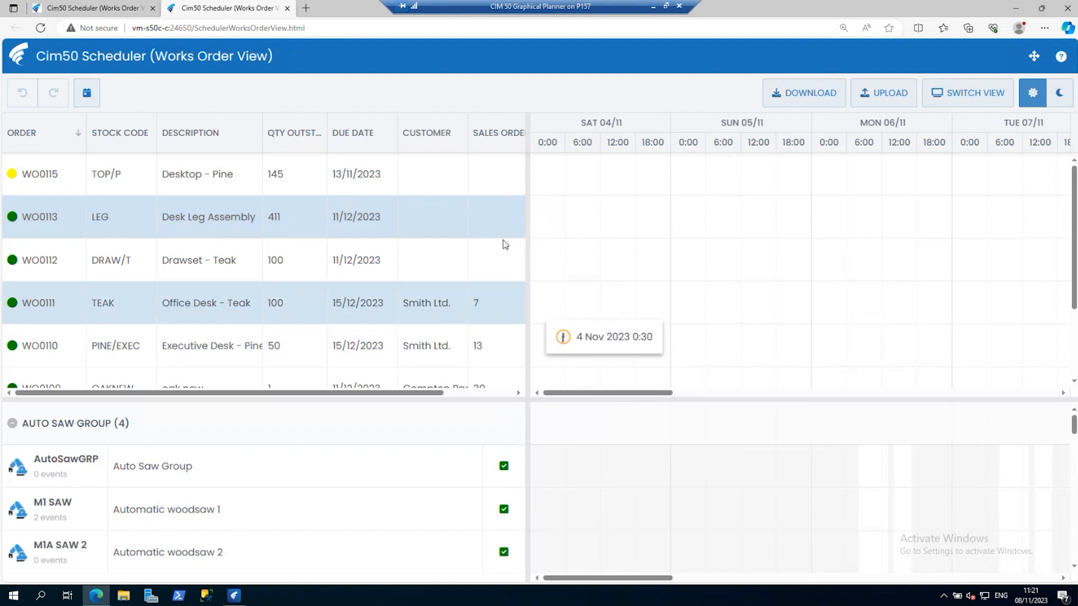
{"action": "left_click", "coordinate": [86, 94]}
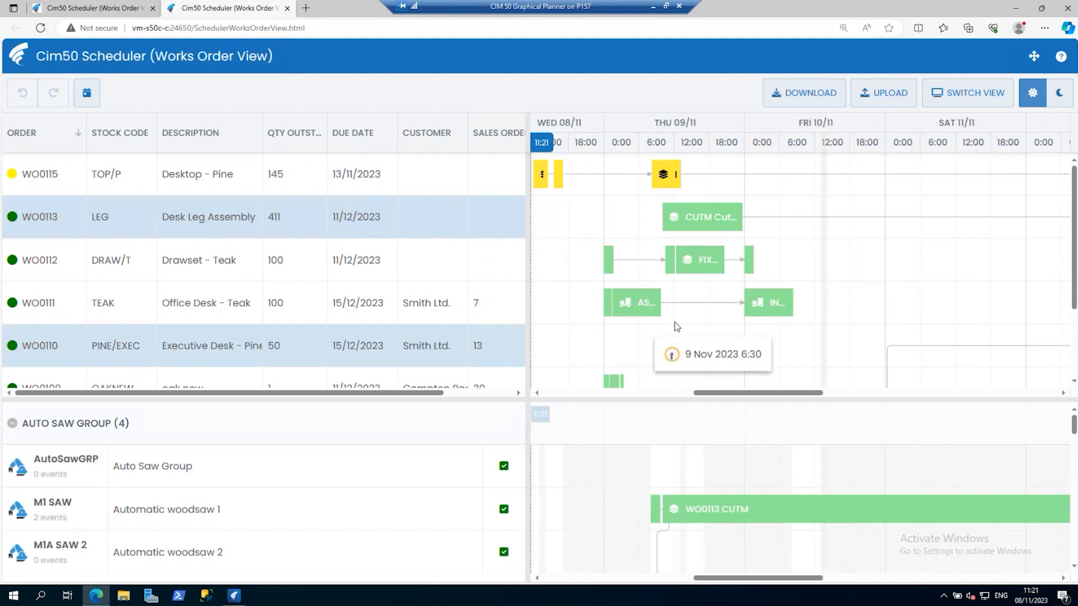
{"action": "left_click_drag", "start_coordinate": [819, 394], "coordinate": [919, 399]}
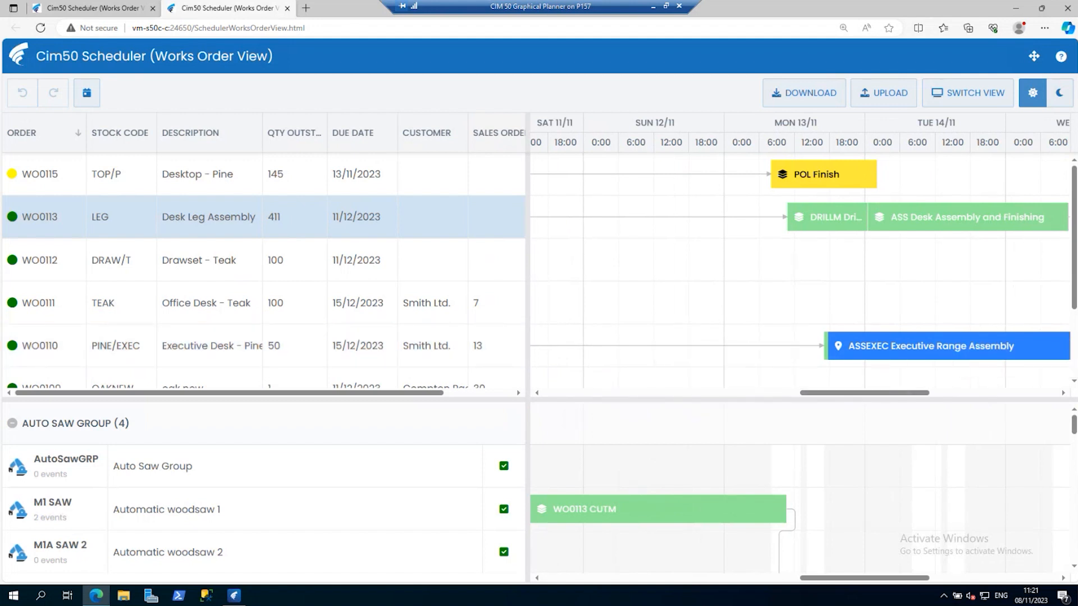
{"action": "left_click_drag", "start_coordinate": [1073, 298], "coordinate": [1074, 362]}
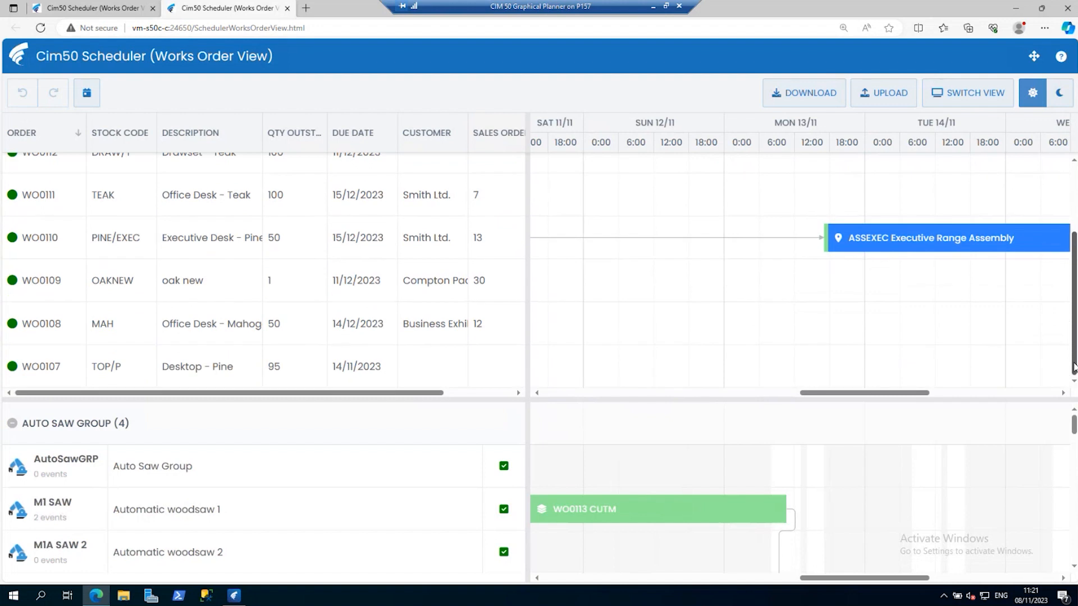
{"action": "left_click_drag", "start_coordinate": [847, 393], "coordinate": [761, 400]}
{"action": "mouse_move", "coordinate": [761, 362]}
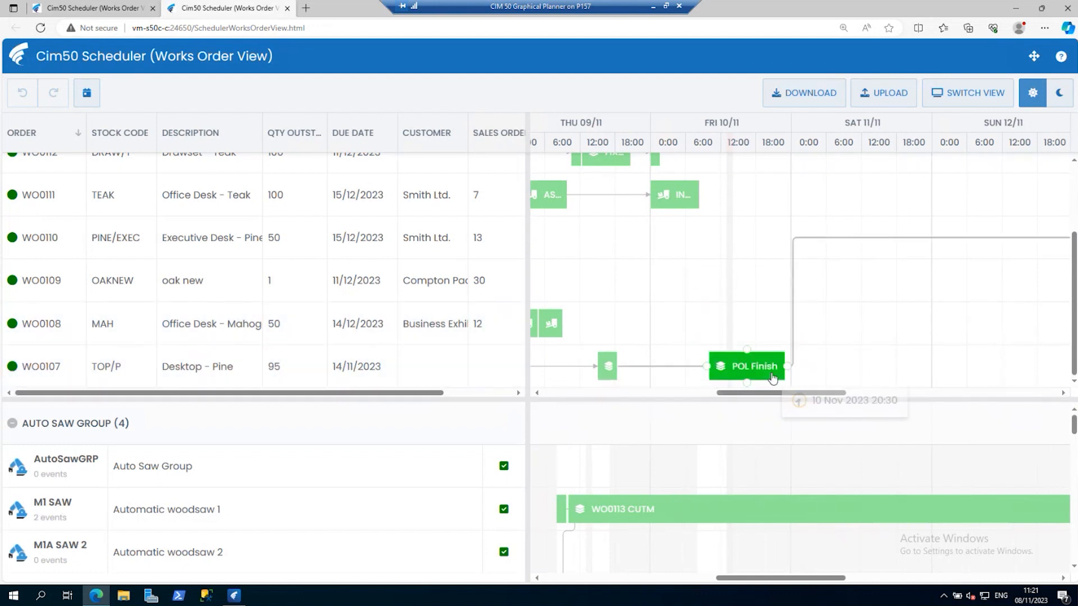
{"action": "mouse_move", "coordinate": [796, 365]}
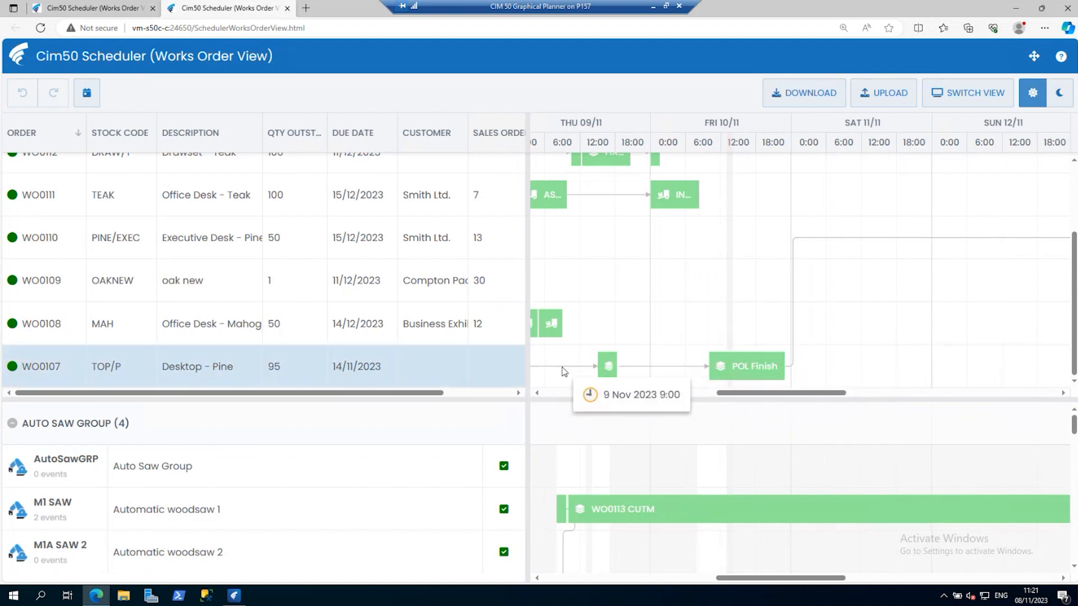
{"action": "left_click", "coordinate": [621, 372]}
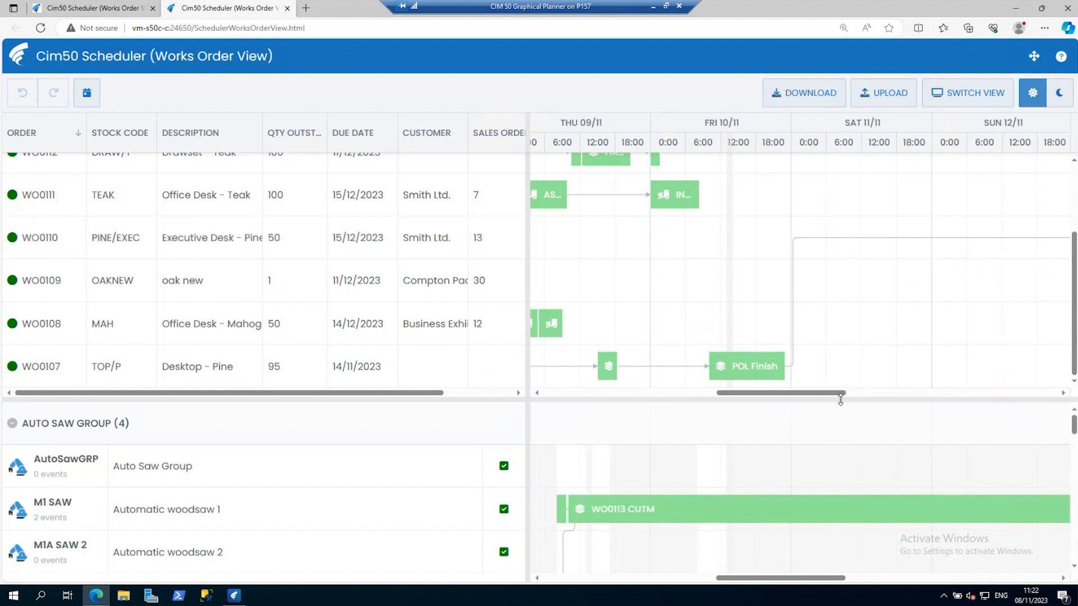
Reschedule WO0107's POL Finish operation to start at 1:00 on 14 Nov 2023.
{"action": "mouse_move", "coordinate": [837, 397]}
{"action": "left_mouse_down"}
{"action": "mouse_move", "coordinate": [929, 393]}
{"action": "mouse_move", "coordinate": [850, 396]}
{"action": "left_mouse_up"}
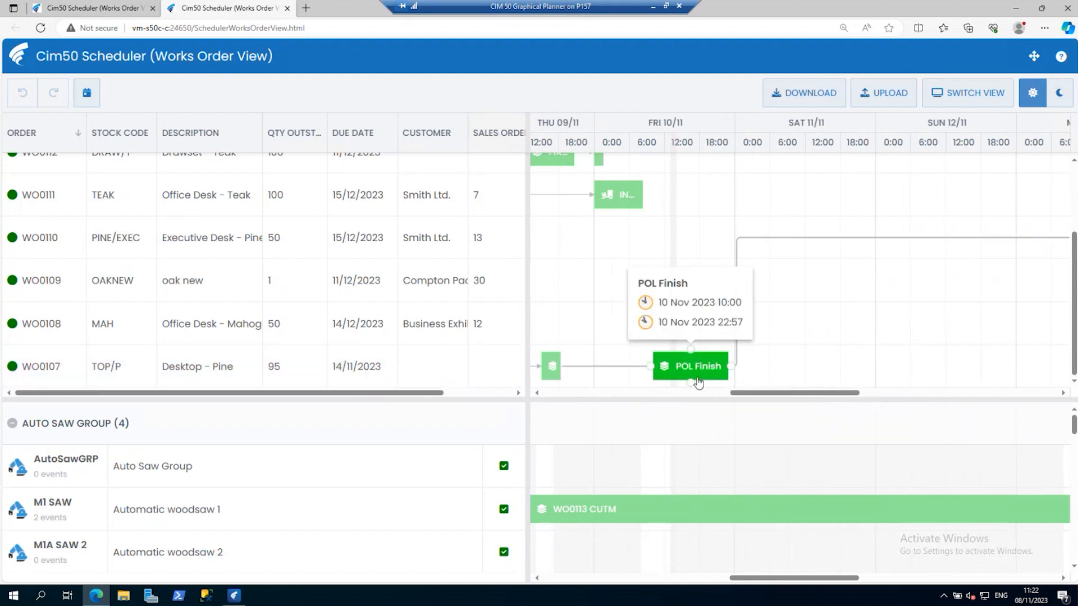
{"action": "left_click_drag", "start_coordinate": [770, 396], "coordinate": [825, 399]}
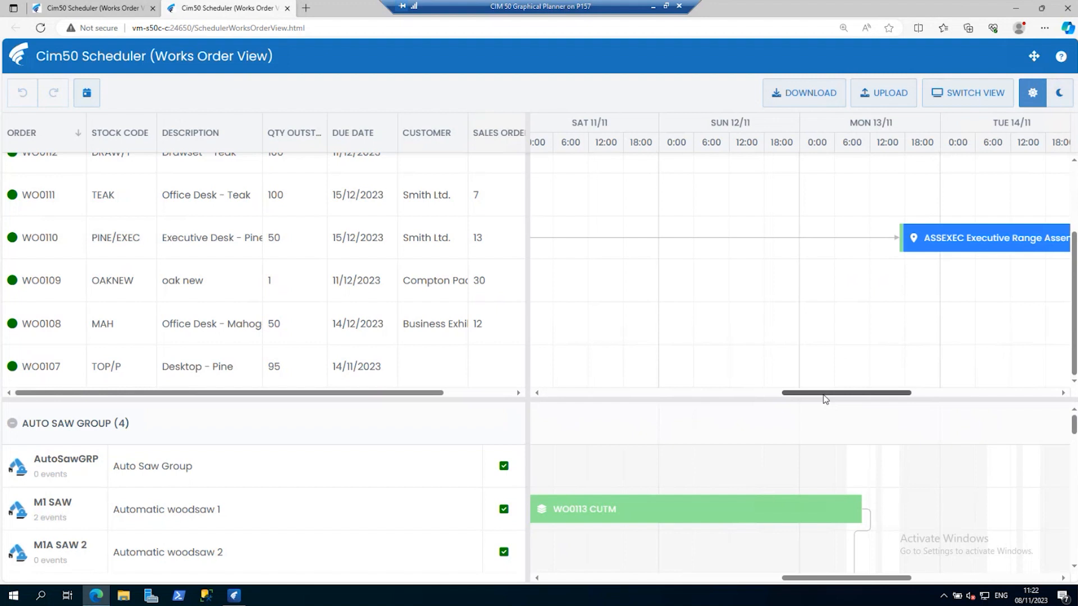
{"action": "left_click_drag", "start_coordinate": [823, 399], "coordinate": [993, 349]}
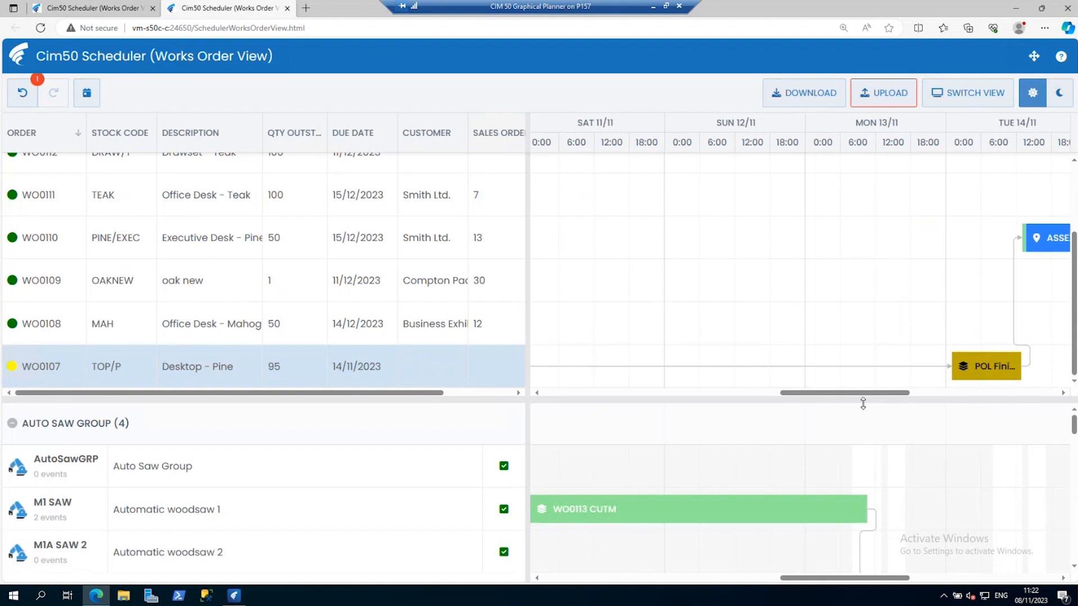
Try to move WO0110's first operation ahead of WO0107's POL Finish, to about 3:00 on 13 Nov 2023.
{"action": "left_click_drag", "start_coordinate": [863, 393], "coordinate": [911, 395]}
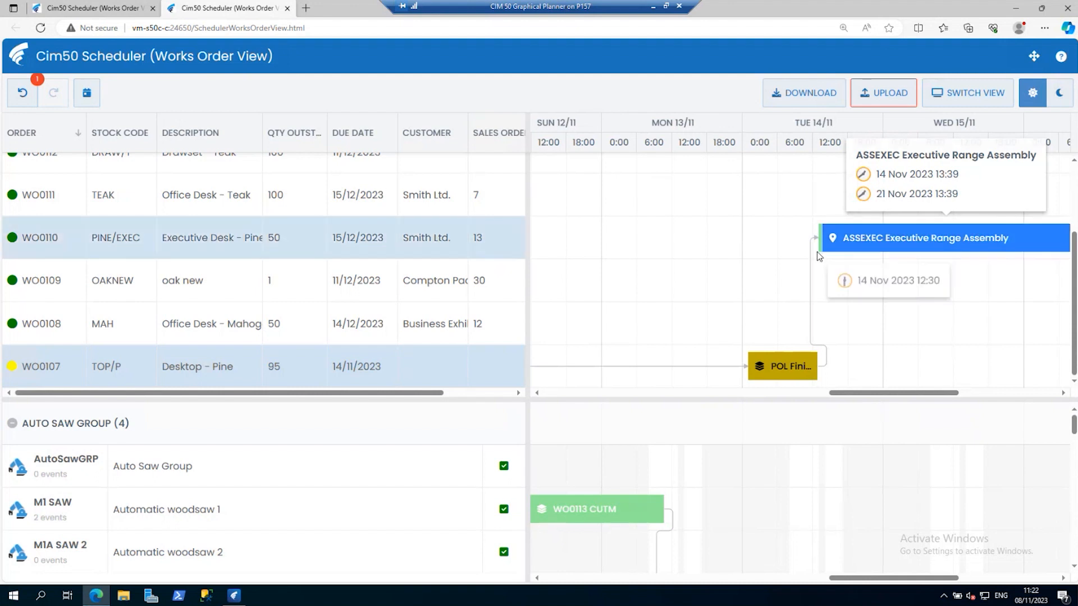
{"action": "mouse_move", "coordinate": [822, 254]}
{"action": "left_mouse_down"}
{"action": "mouse_move", "coordinate": [590, 243]}
{"action": "mouse_move", "coordinate": [620, 240]}
{"action": "left_mouse_up"}
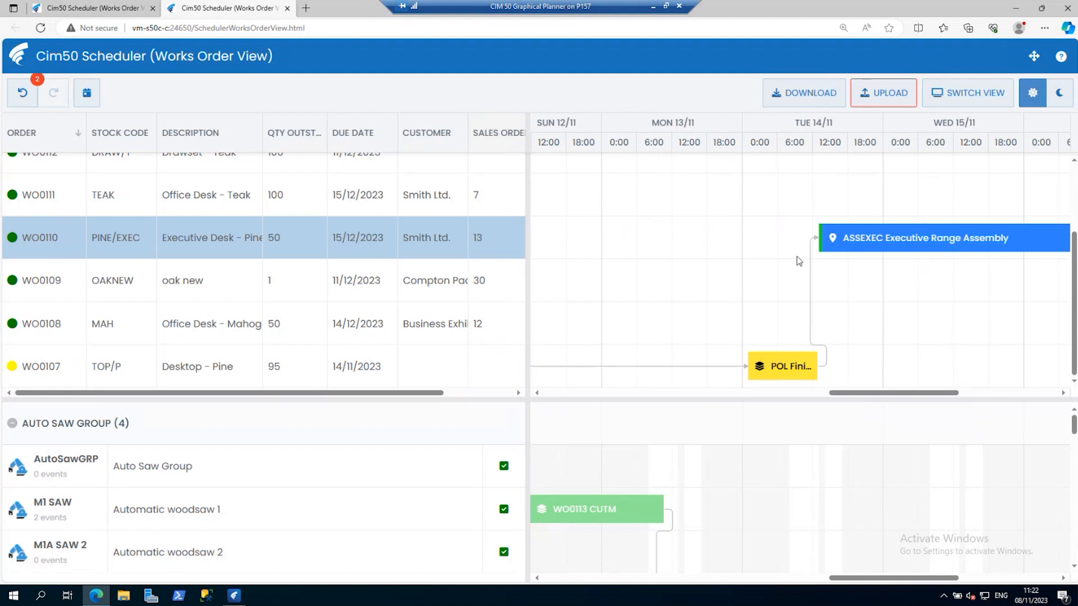
{"action": "mouse_move", "coordinate": [820, 250]}
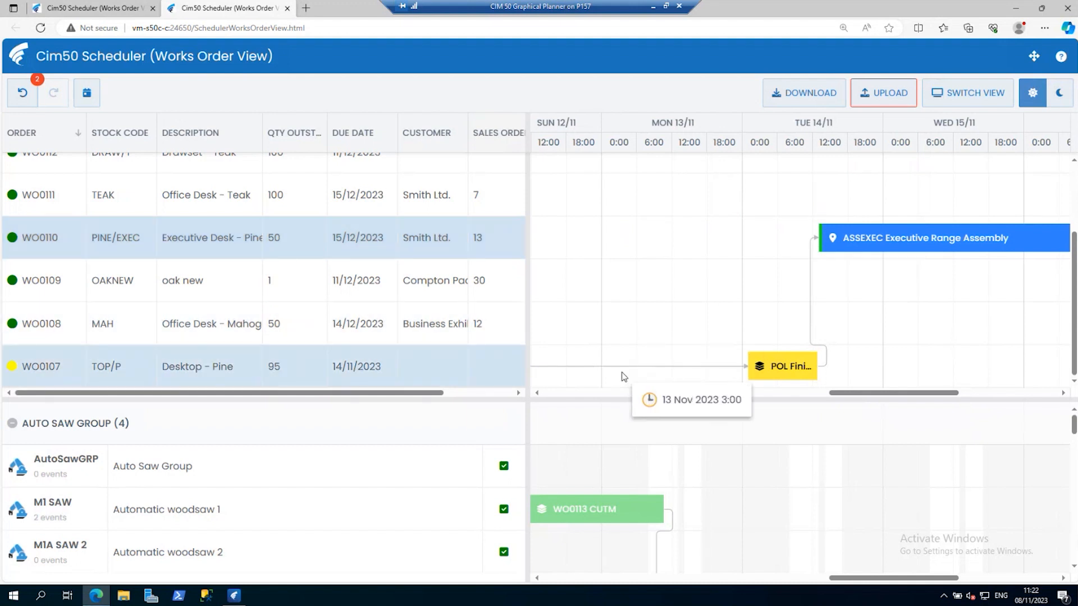
Move WO0107's POL Finish earlier in stages to 13 Nov, 11 Nov and finally about 4:00 on 10 Nov 2023.
{"action": "mouse_move", "coordinate": [783, 367]}
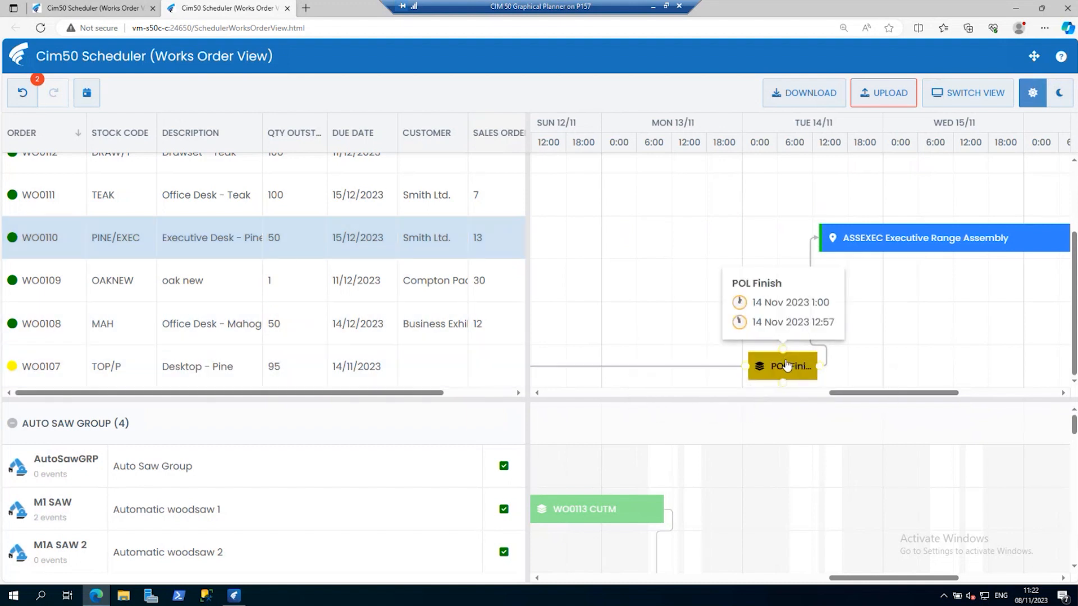
{"action": "left_click_drag", "start_coordinate": [784, 368], "coordinate": [647, 366]}
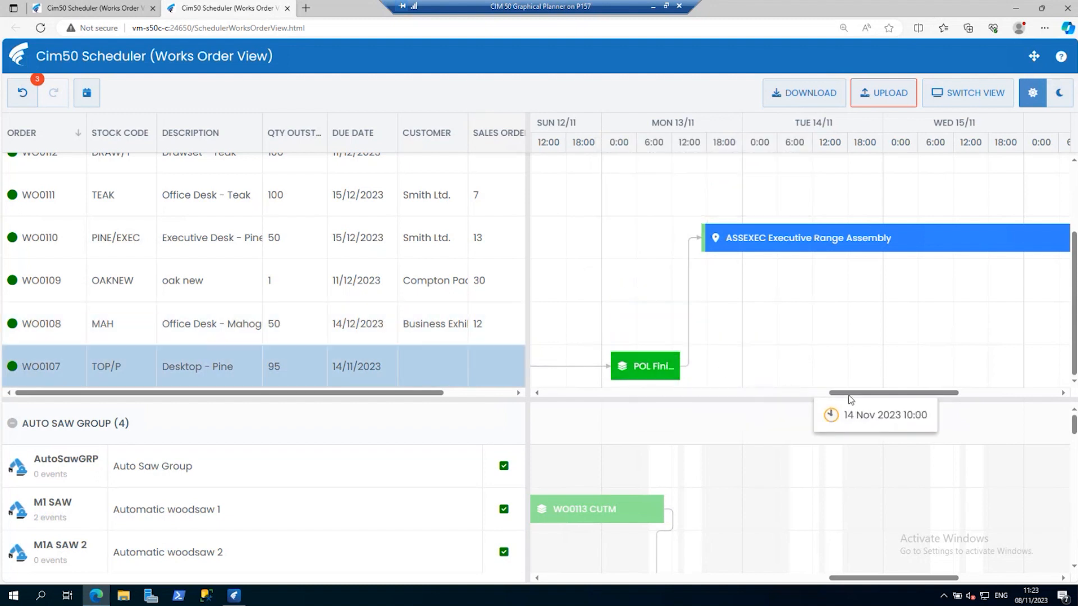
{"action": "left_click_drag", "start_coordinate": [840, 396], "coordinate": [788, 396]}
{"action": "left_click_drag", "start_coordinate": [838, 372], "coordinate": [553, 382]}
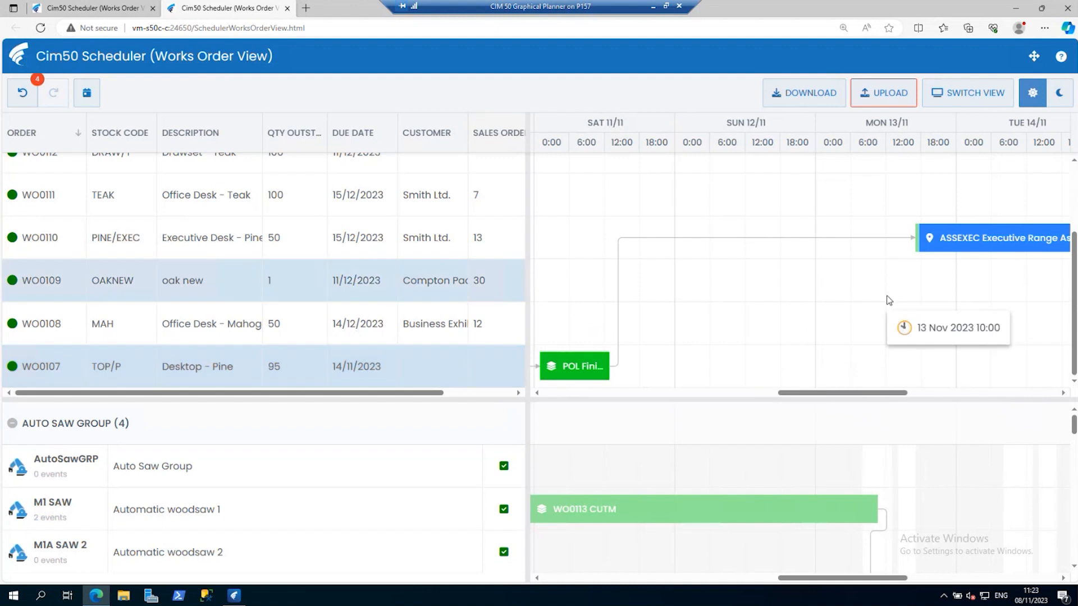
{"action": "left_click_drag", "start_coordinate": [876, 394], "coordinate": [693, 364]}
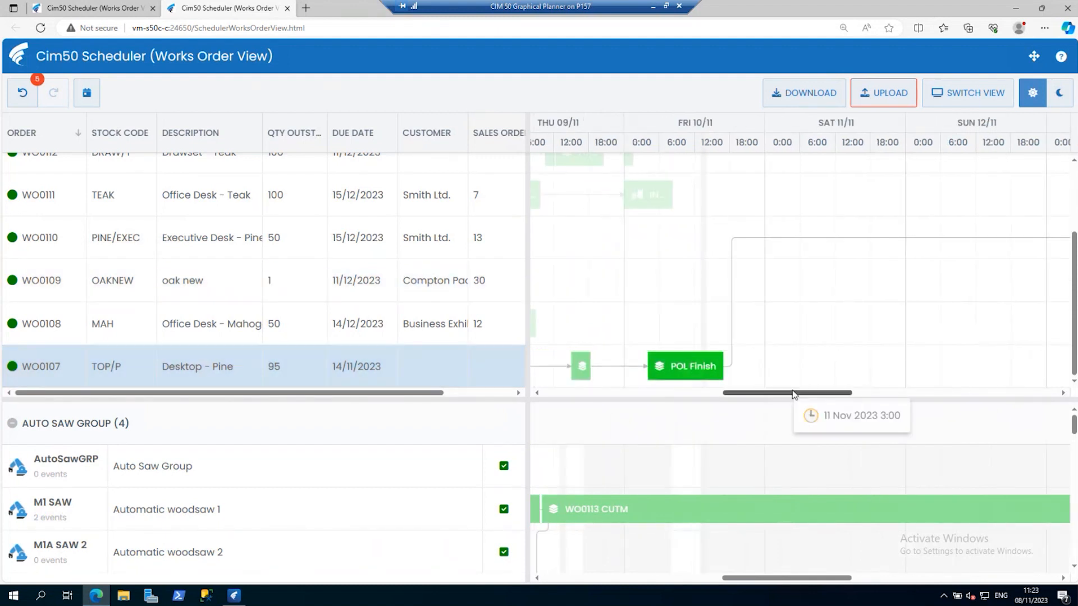
Check WO0110's start, and move WO0107's POL Finish to 12 Nov and on to about 20:00 on 13 Nov 2023.
{"action": "left_click_drag", "start_coordinate": [786, 393], "coordinate": [865, 396]}
{"action": "left_click", "coordinate": [854, 237]}
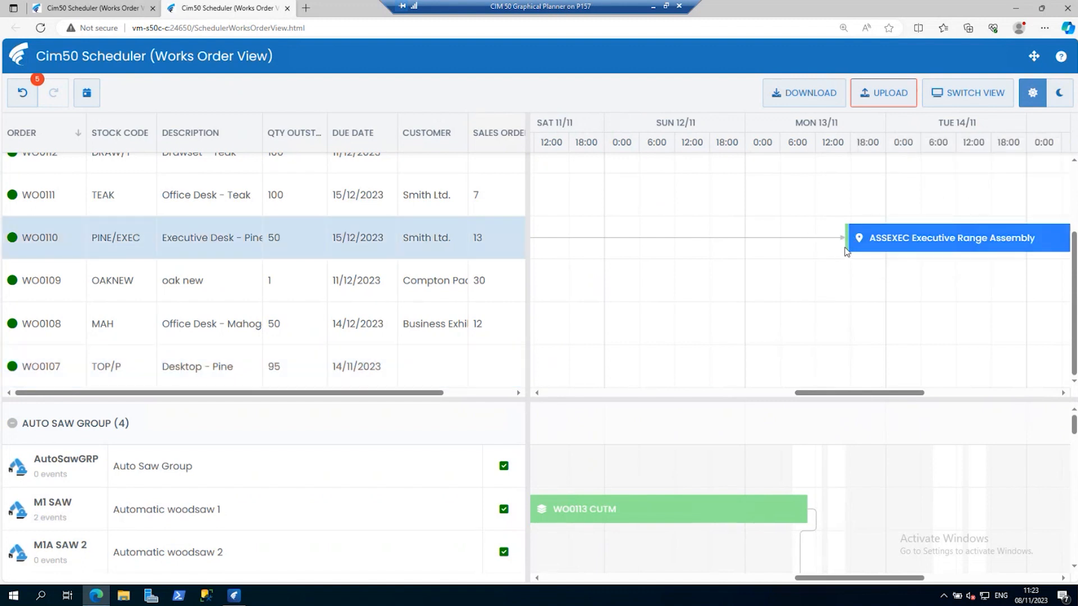
{"action": "left_click_drag", "start_coordinate": [836, 393], "coordinate": [742, 400]}
{"action": "left_click_drag", "start_coordinate": [778, 366], "coordinate": [1072, 368]}
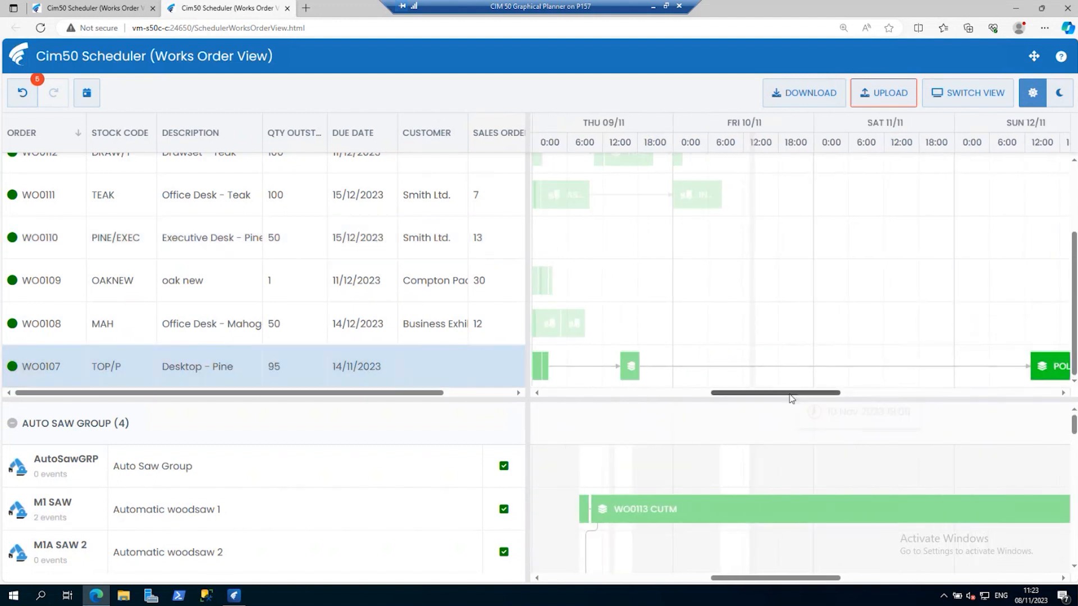
{"action": "left_click_drag", "start_coordinate": [790, 395], "coordinate": [888, 399]}
{"action": "left_click_drag", "start_coordinate": [681, 367], "coordinate": [847, 365]}
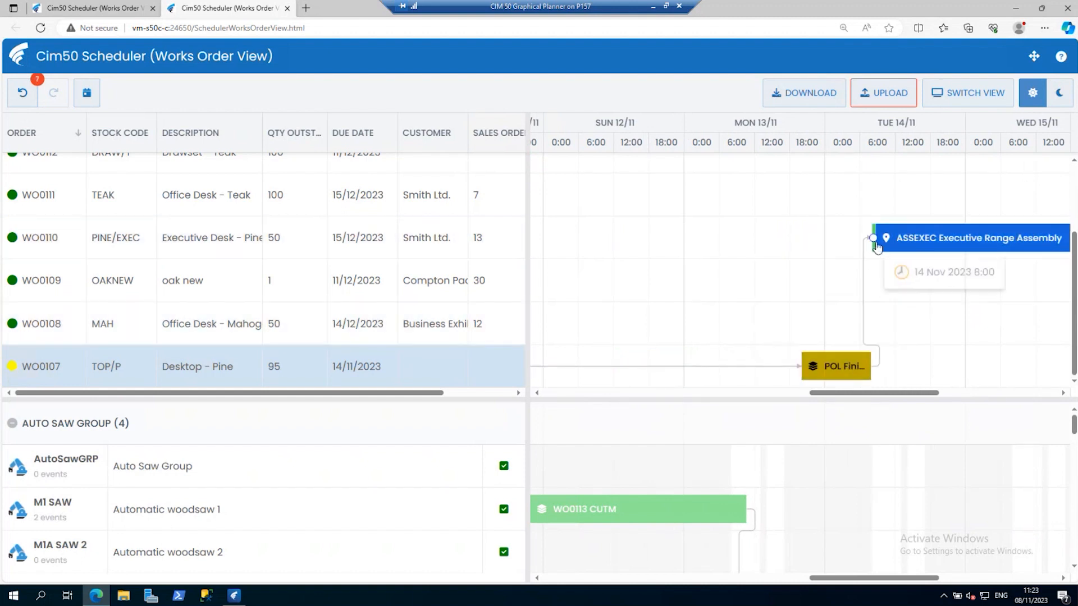
Try to move WO0110's first operation ahead of POL Finish on 13 Nov, and bring POL Finish back to about 0:30 on 13 Nov 2023.
{"action": "mouse_move", "coordinate": [877, 248]}
{"action": "left_click_drag", "start_coordinate": [877, 248], "coordinate": [767, 240]}
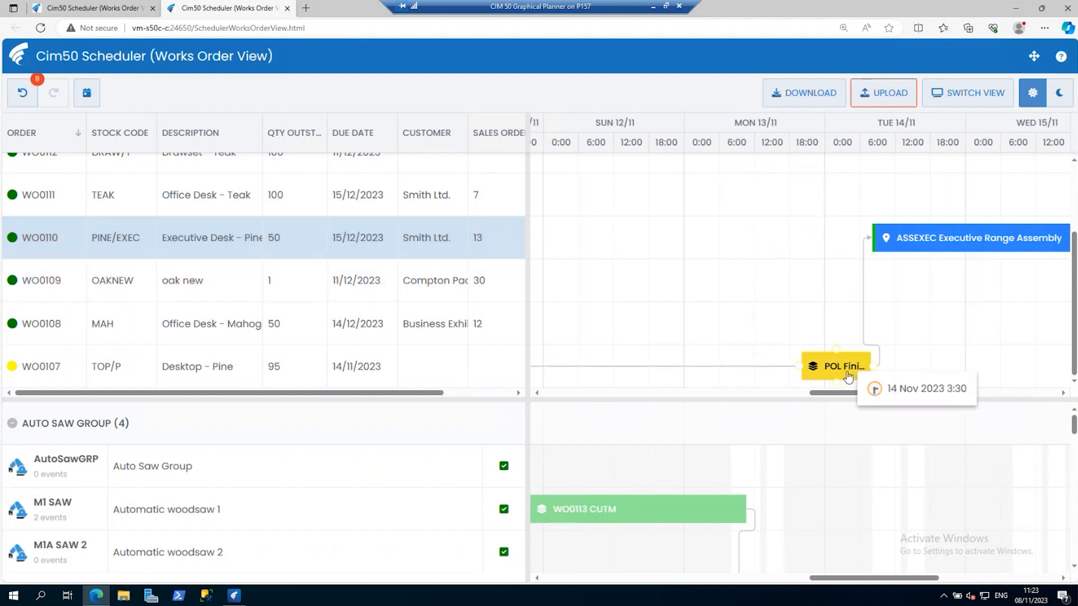
{"action": "mouse_move", "coordinate": [832, 369]}
{"action": "left_click_drag", "start_coordinate": [833, 369], "coordinate": [716, 351]}
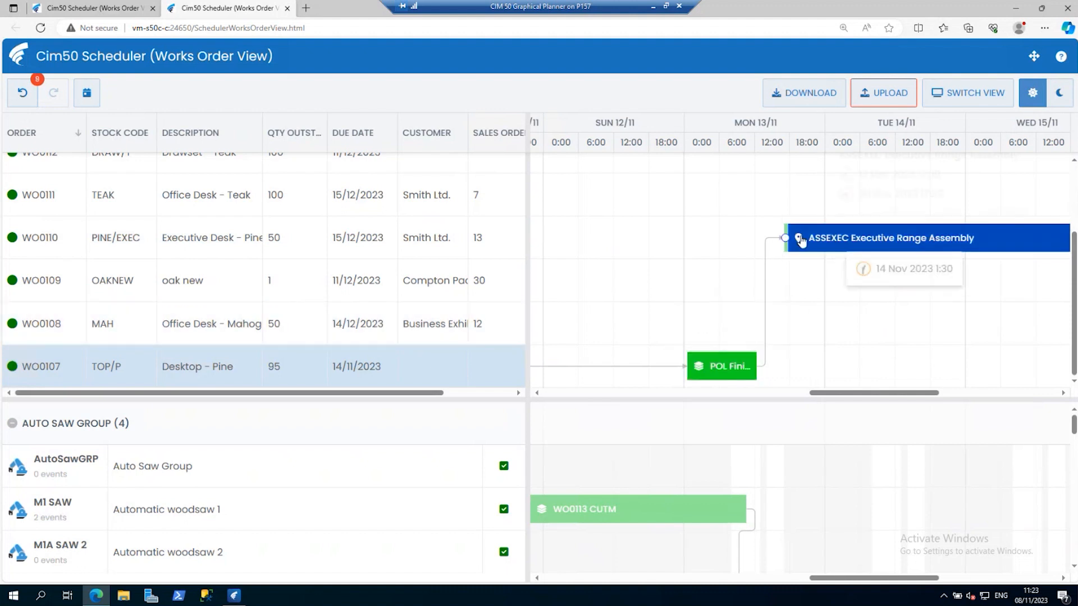
{"action": "mouse_move", "coordinate": [788, 241]}
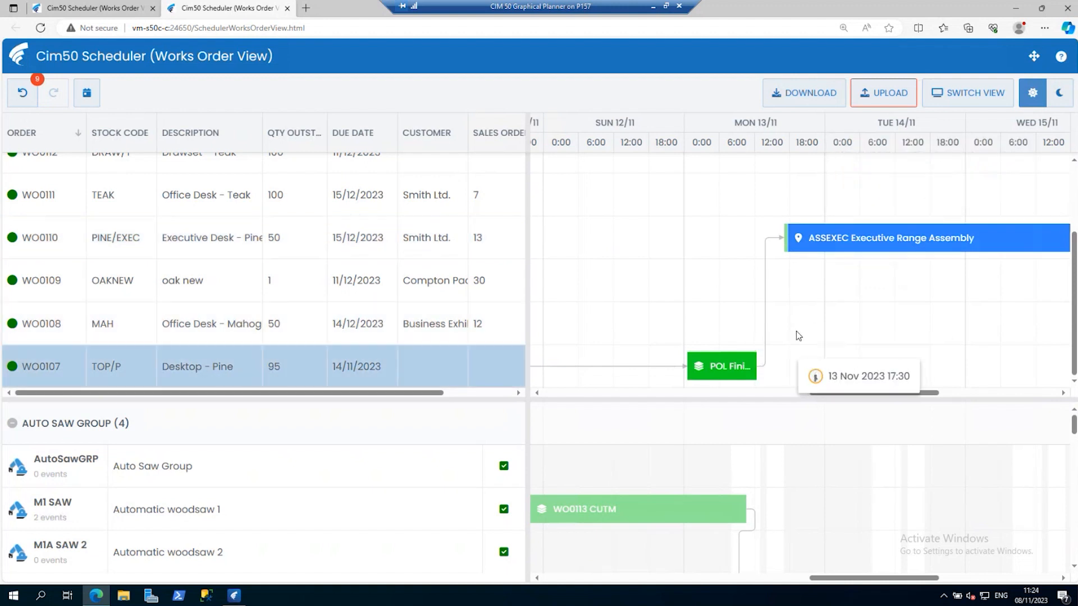
Switch the Scheduler to the Resource View, discarding the unsaved changes, and enlarge the resource utilisation area beneath the schedule.
{"action": "left_click", "coordinate": [982, 92]}
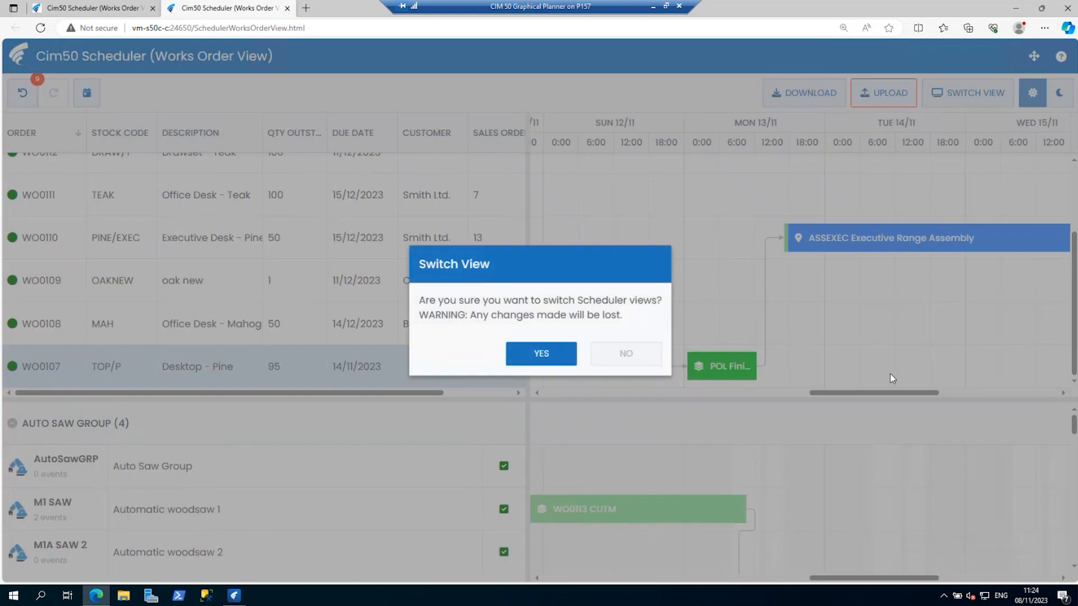
{"action": "left_click", "coordinate": [517, 360]}
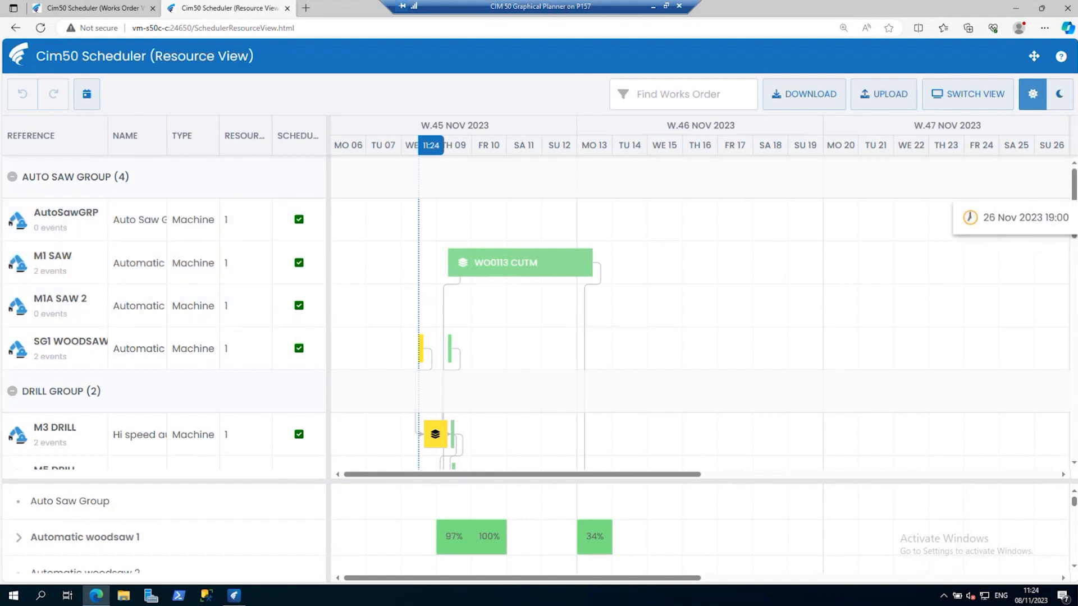
{"action": "mouse_move", "coordinate": [1075, 200]}
{"action": "left_mouse_down"}
{"action": "mouse_move", "coordinate": [1074, 324]}
{"action": "mouse_move", "coordinate": [1073, 199]}
{"action": "left_mouse_up"}
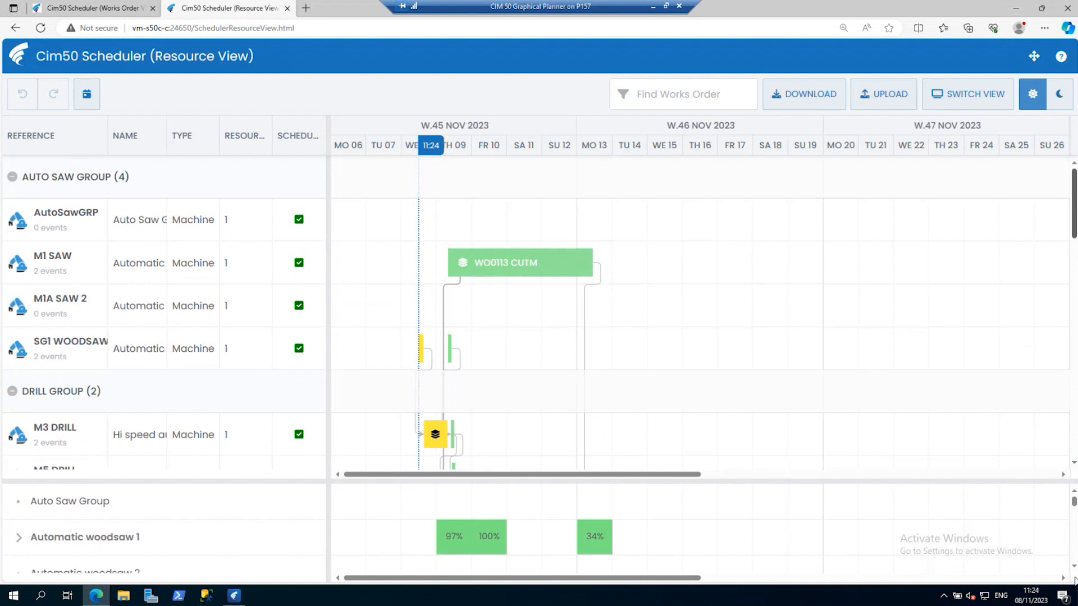
{"action": "left_click_drag", "start_coordinate": [701, 480], "coordinate": [701, 331]}
Examine Automatic woodsaw 1's daily allocated hours on 9, 10 and 13 Nov 2023 and the utilisation of the other machines.
{"action": "mouse_move", "coordinate": [448, 395]}
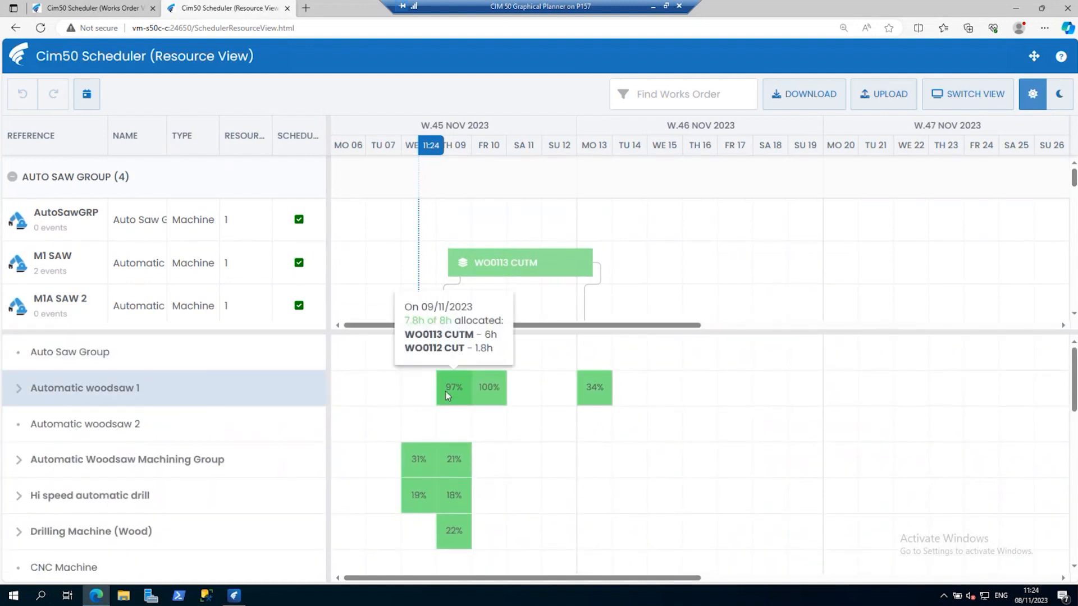
{"action": "mouse_move", "coordinate": [492, 395]}
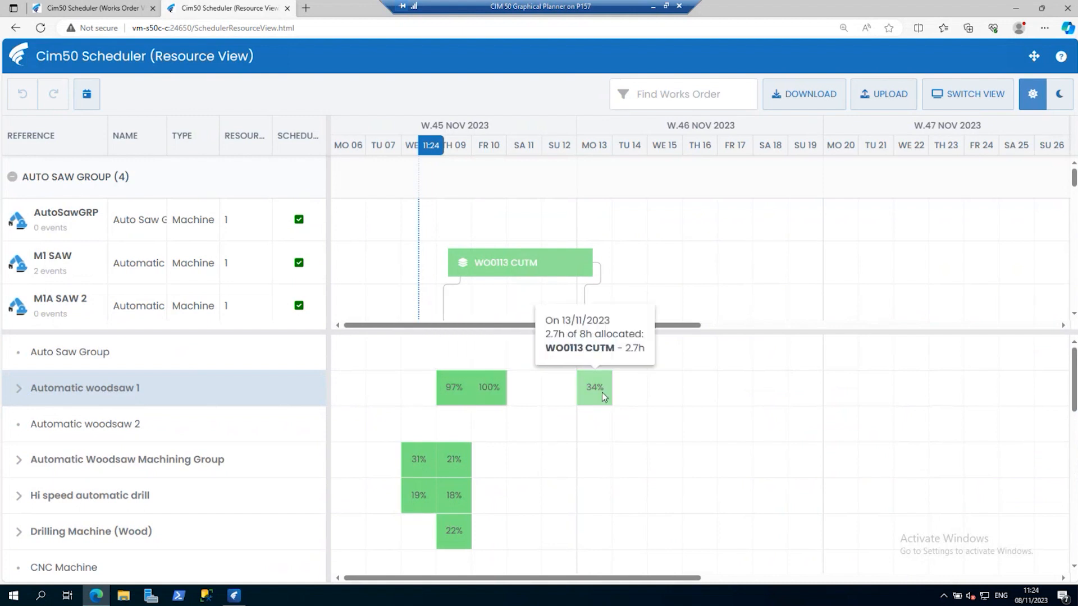
{"action": "mouse_move", "coordinate": [424, 475]}
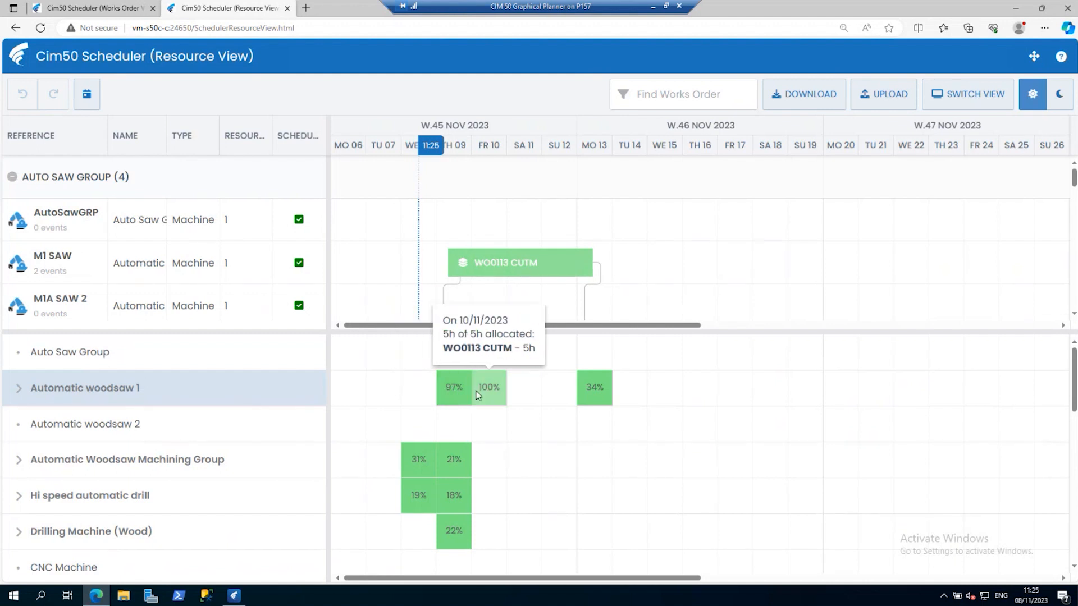
{"action": "mouse_move", "coordinate": [1073, 402]}
{"action": "left_mouse_down"}
{"action": "mouse_move", "coordinate": [1073, 567]}
{"action": "mouse_move", "coordinate": [1073, 417]}
{"action": "left_mouse_up"}
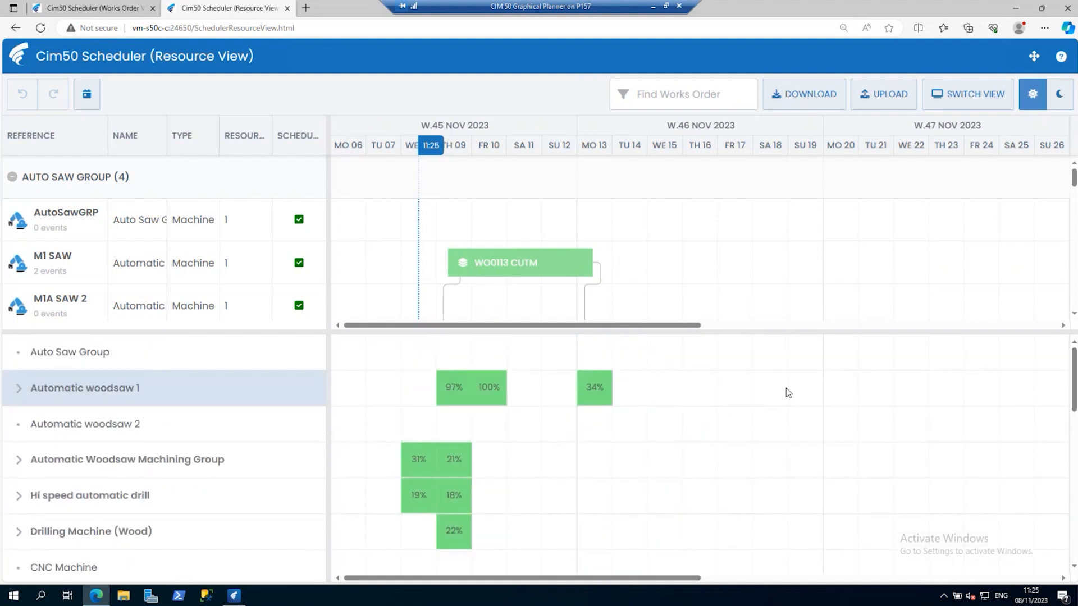